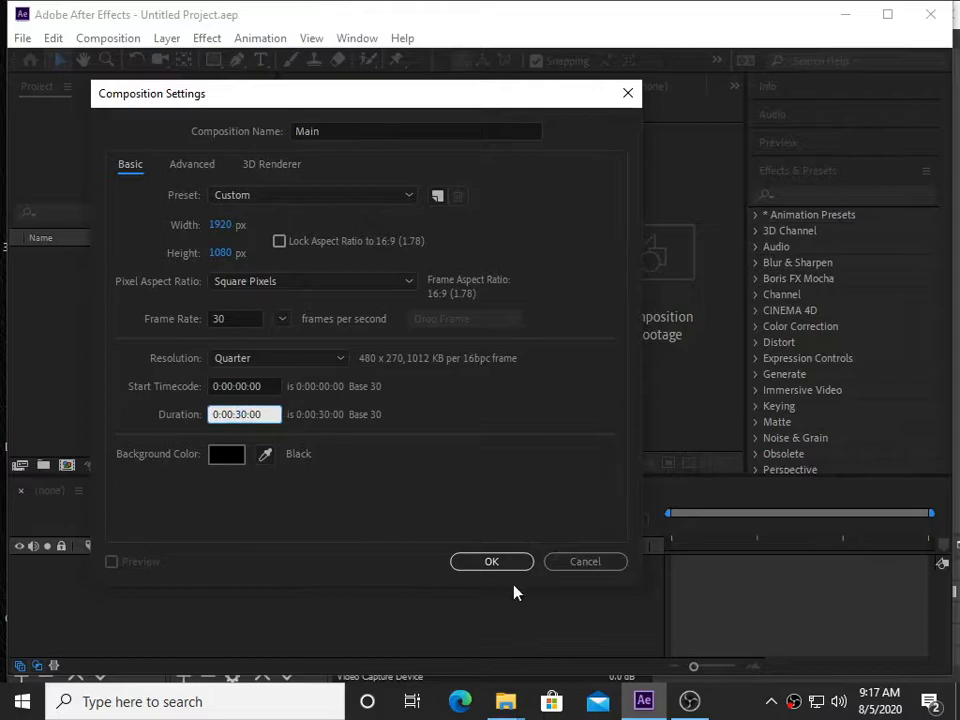
Import all the city photos from the images folder in Downloads into the project
double_click(101, 321)
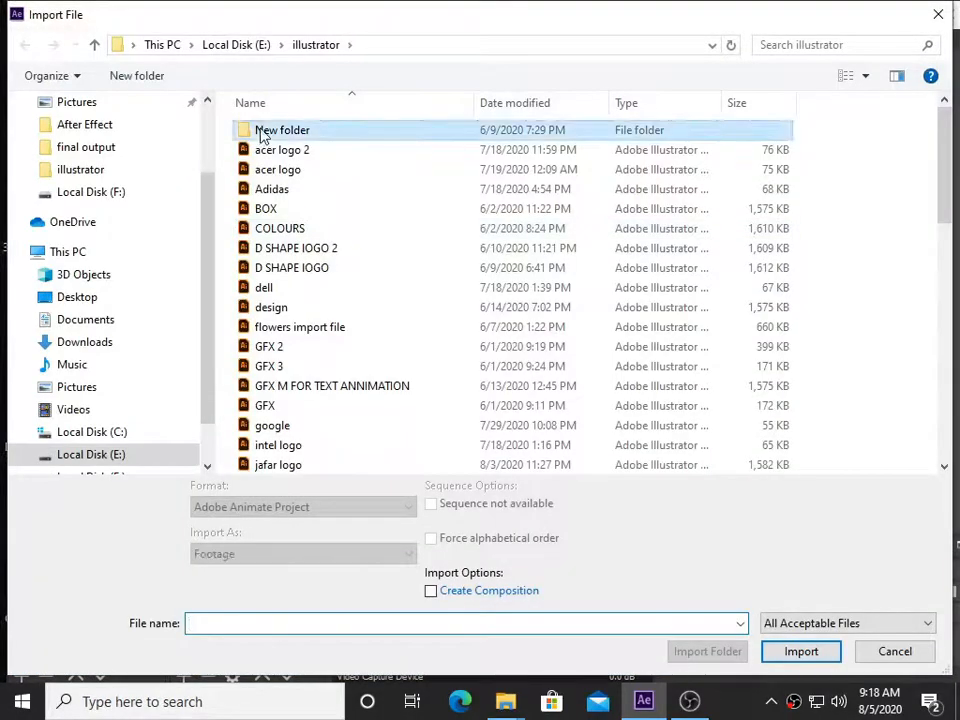
scroll(125, 140, up, 2)
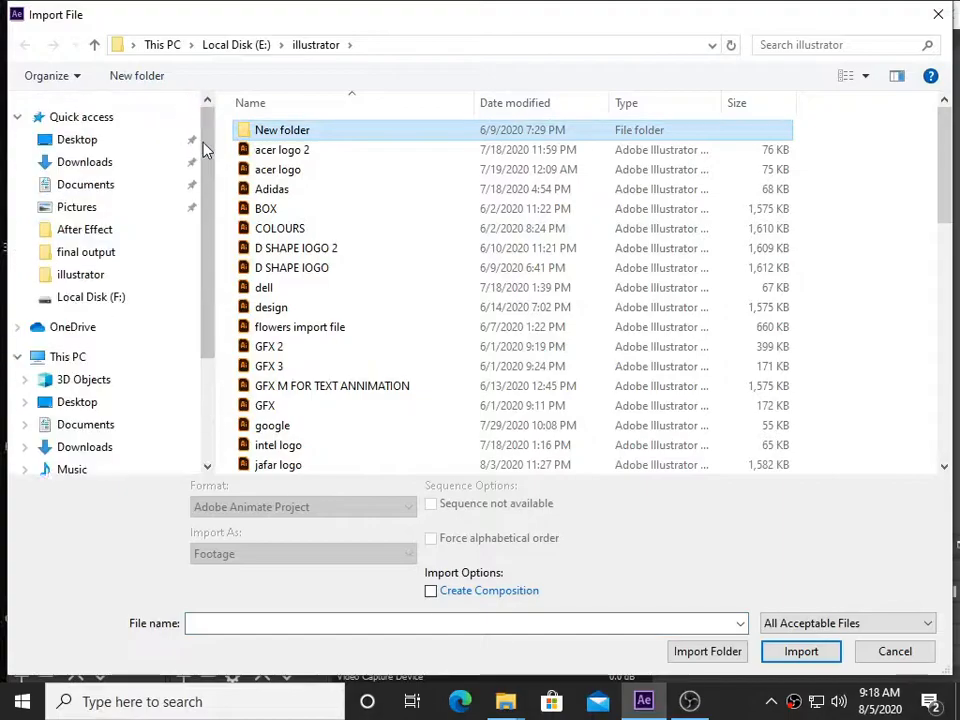
click(84, 141)
click(82, 122)
click(77, 164)
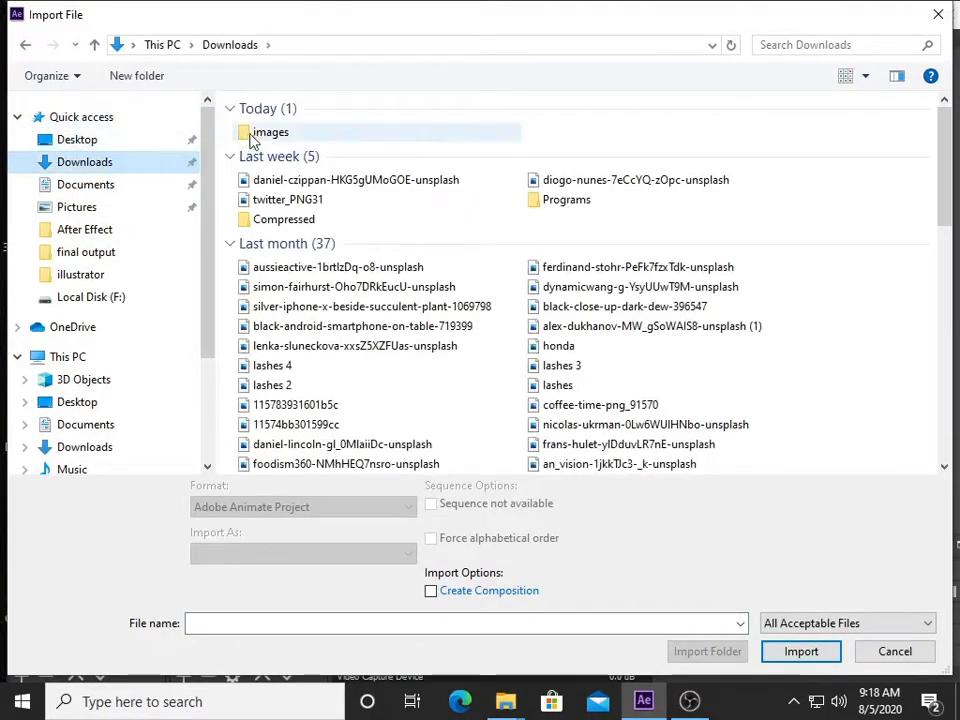
double_click(257, 136)
drag(280, 310, 926, 98)
click(801, 651)
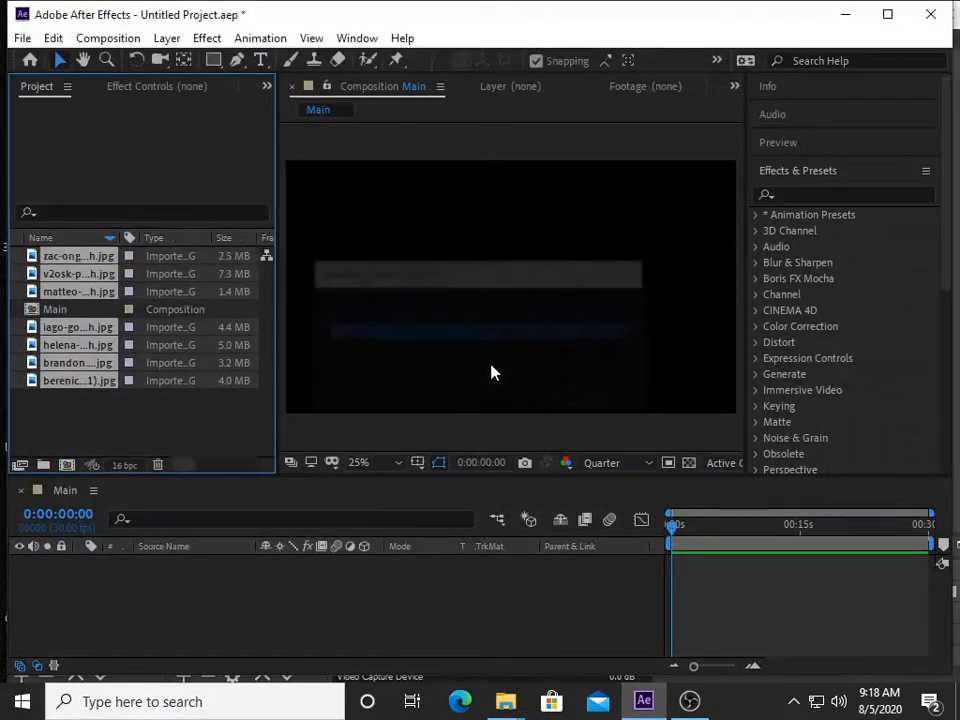
Create a project folder named Images and move all the imported photos into it
click(72, 273)
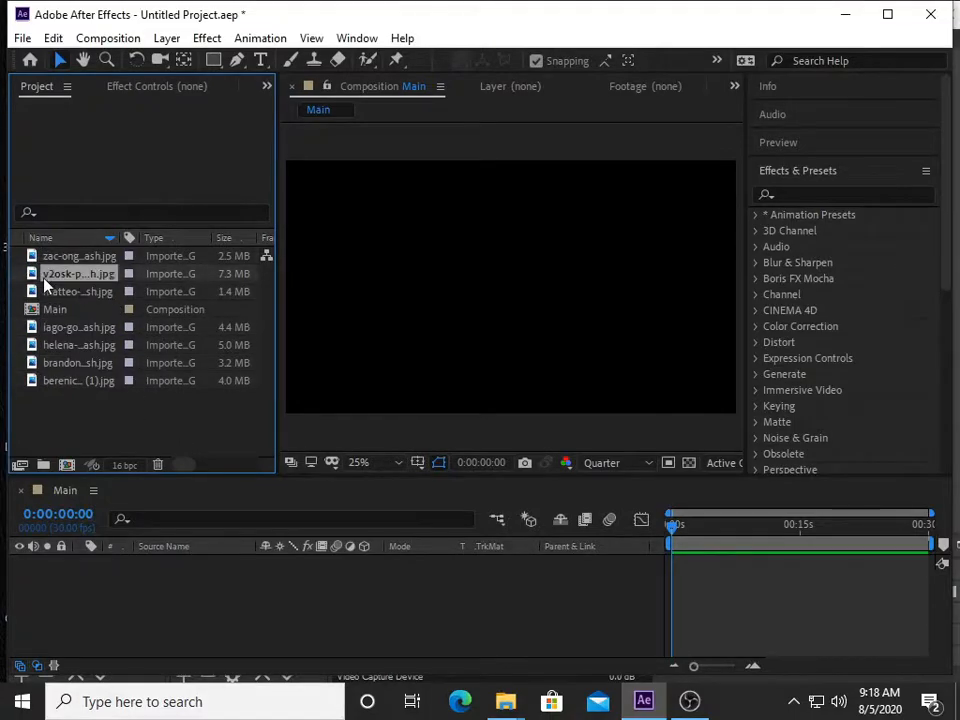
click(44, 465)
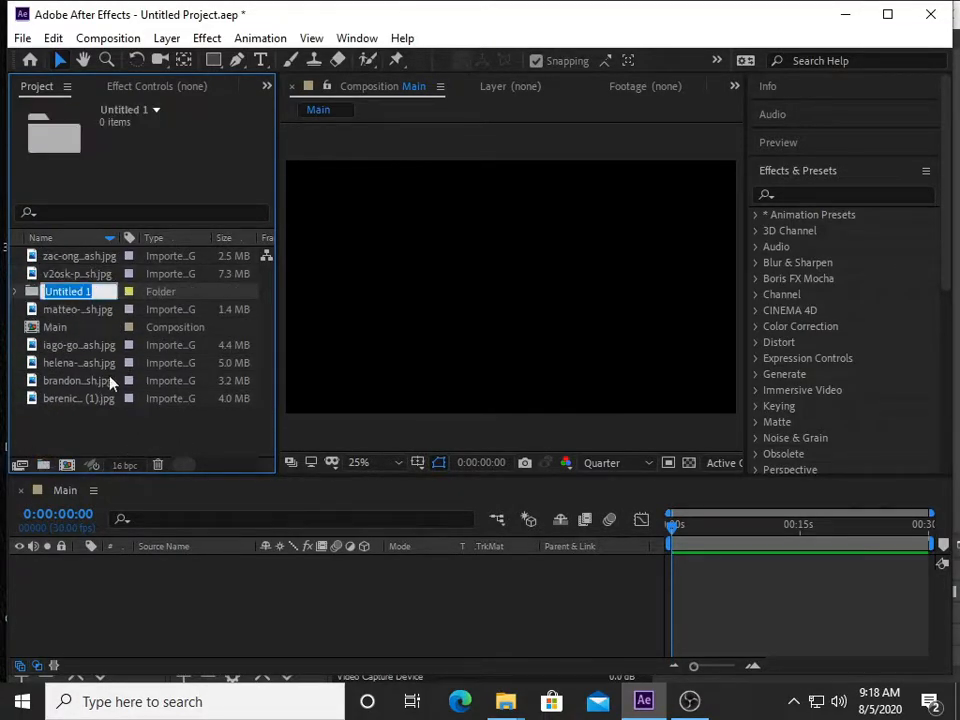
text(Ima)
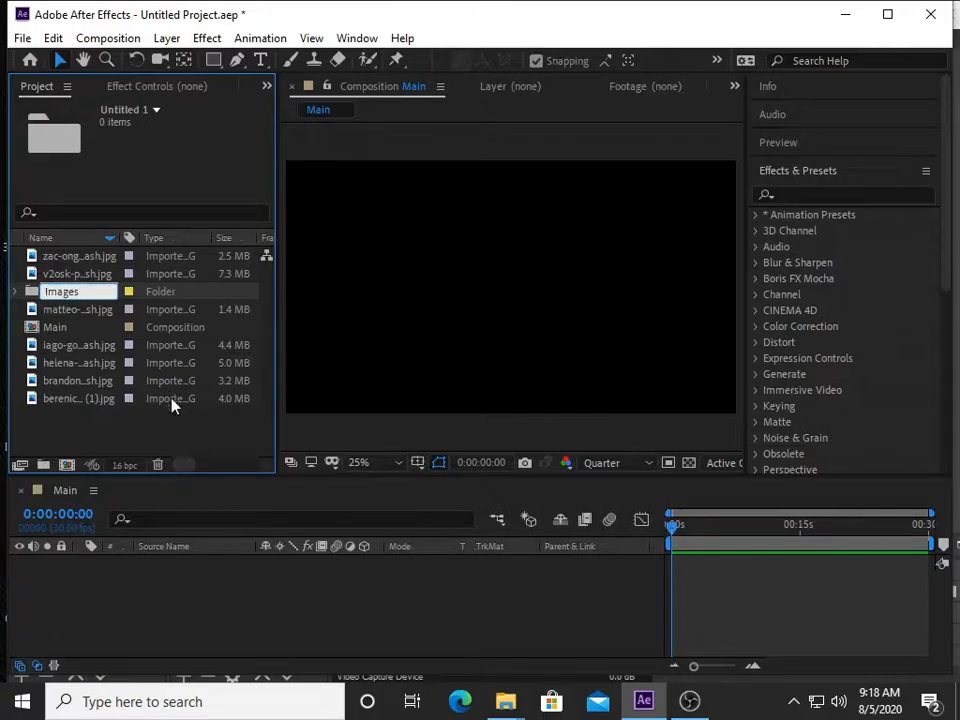
text(ges)
key(Return)
drag(90, 450, 65, 320)
drag(65, 257, 56, 293)
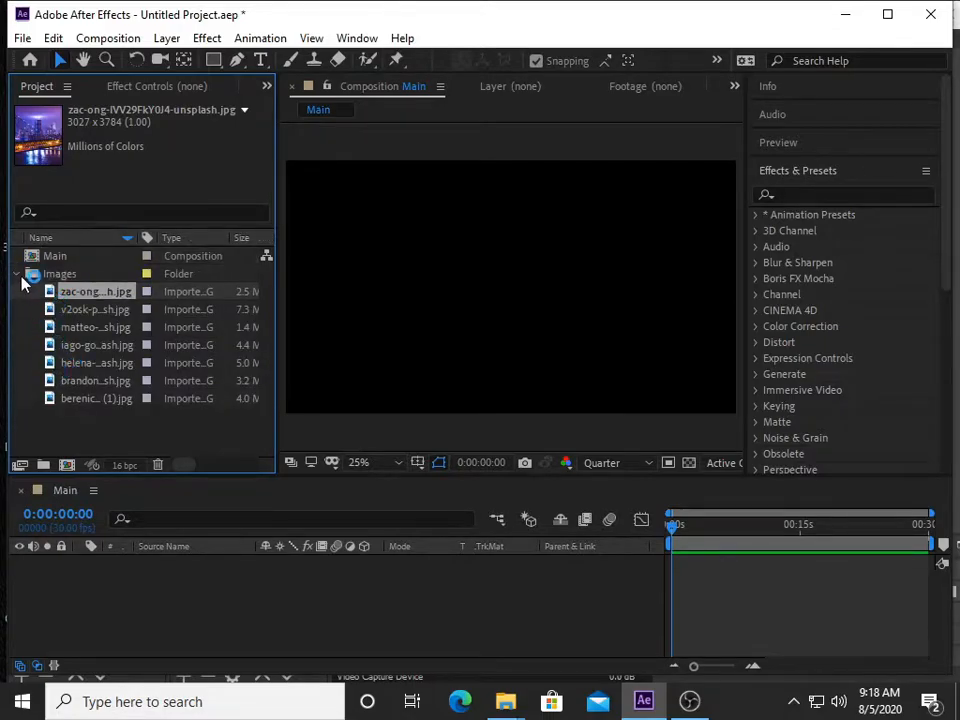
Add the sunset skyline photo with smoking chimneys to the Main composition as a layer
click(75, 308)
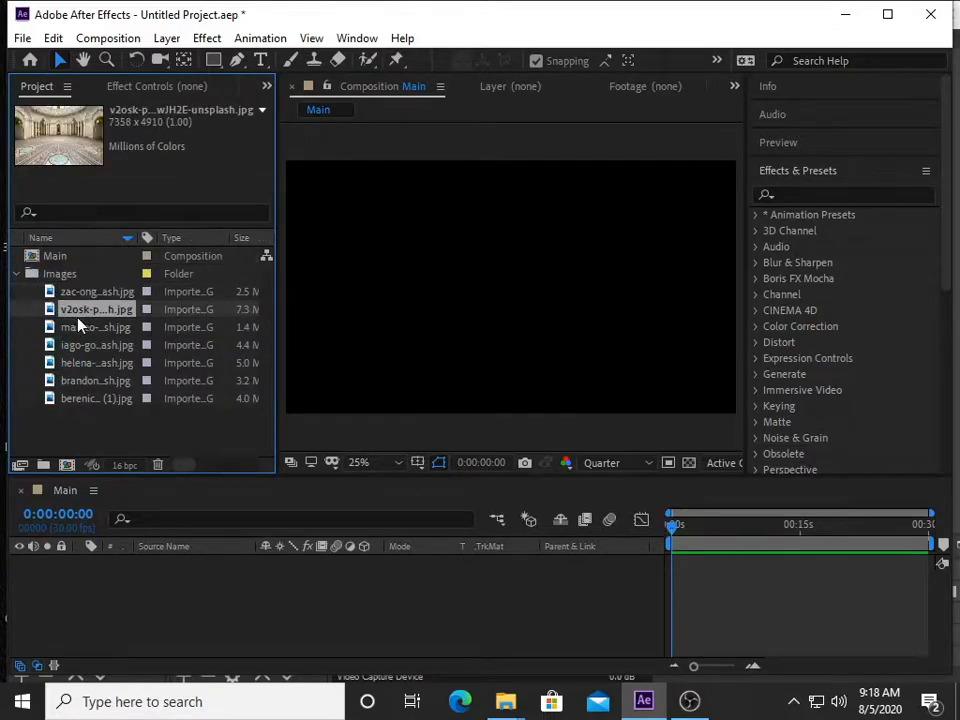
click(79, 328)
drag(100, 328, 124, 580)
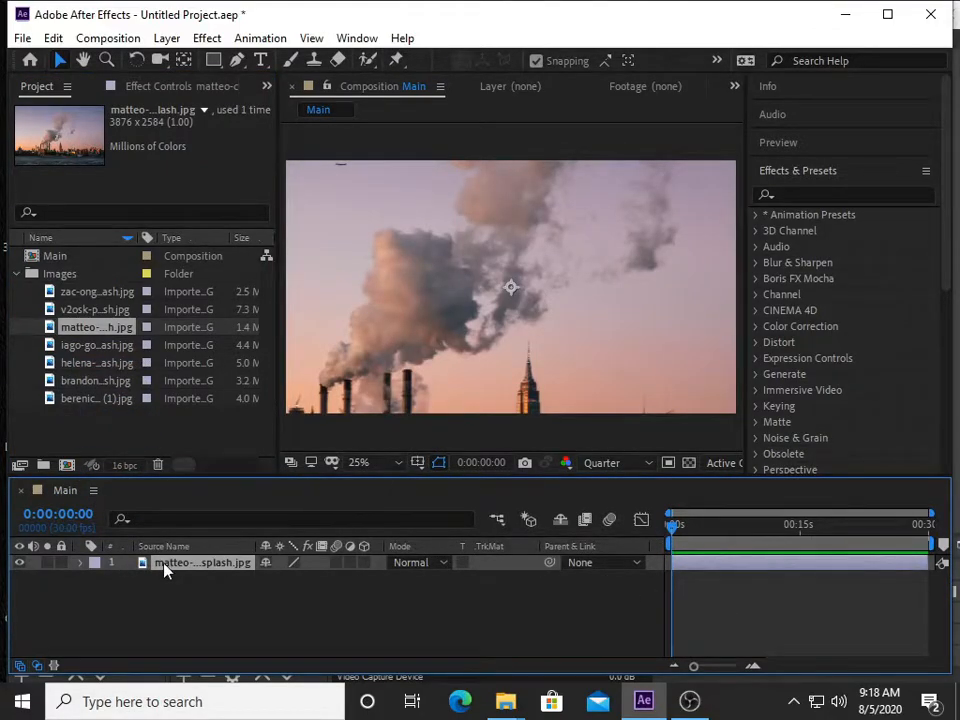
Reveal the skyline layer's Position and Scale and set starting keyframes for both at 0:00:00:00
key(p)
key(shift+s)
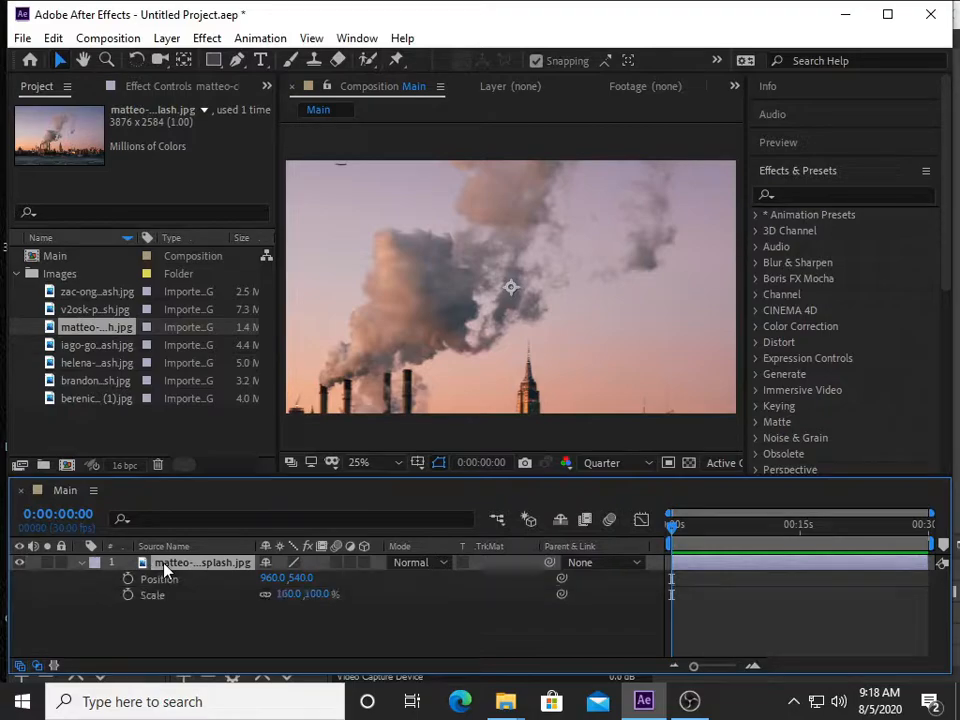
click(127, 594)
click(127, 578)
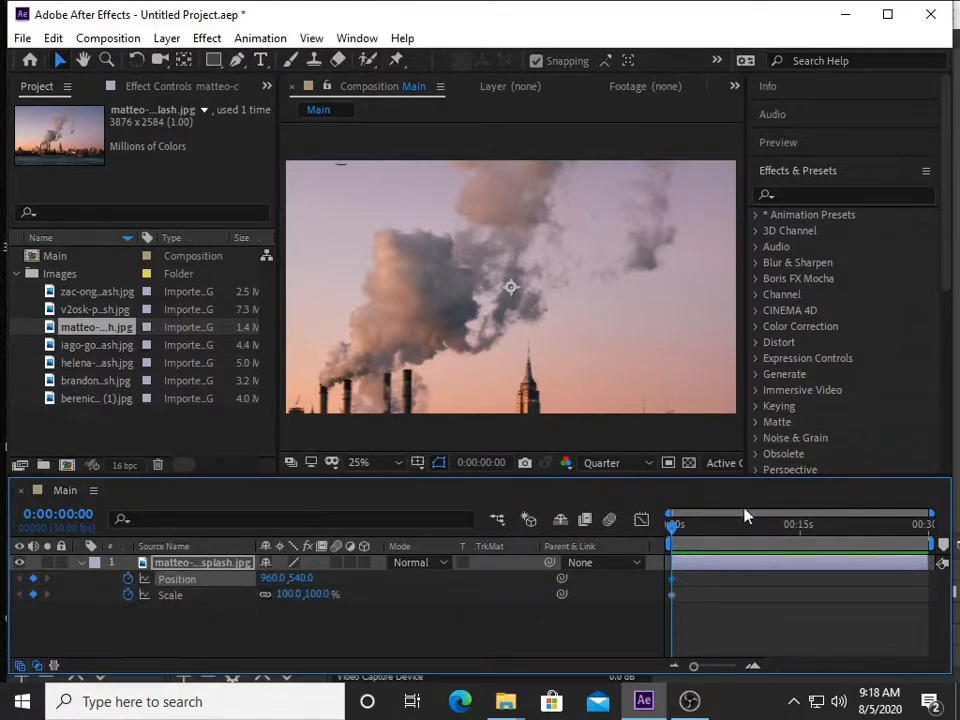
At 0:00:02:00, keyframe the skyline layer's Scale at 58% and Position at 960, 334, and preview the animation
drag(688, 663, 724, 668)
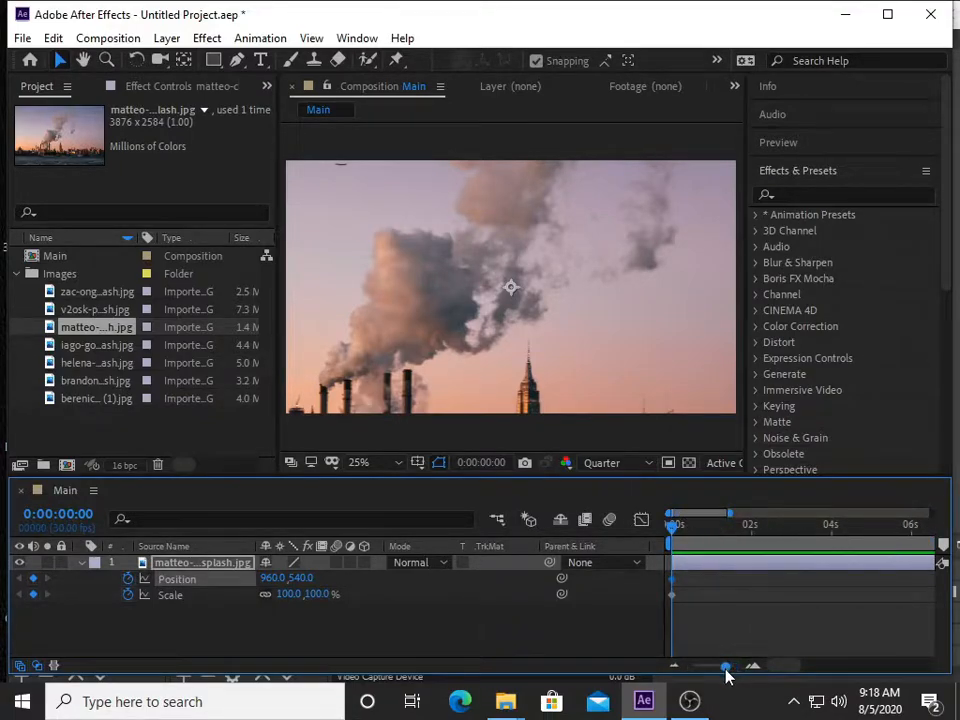
click(737, 541)
key(Page_Down)
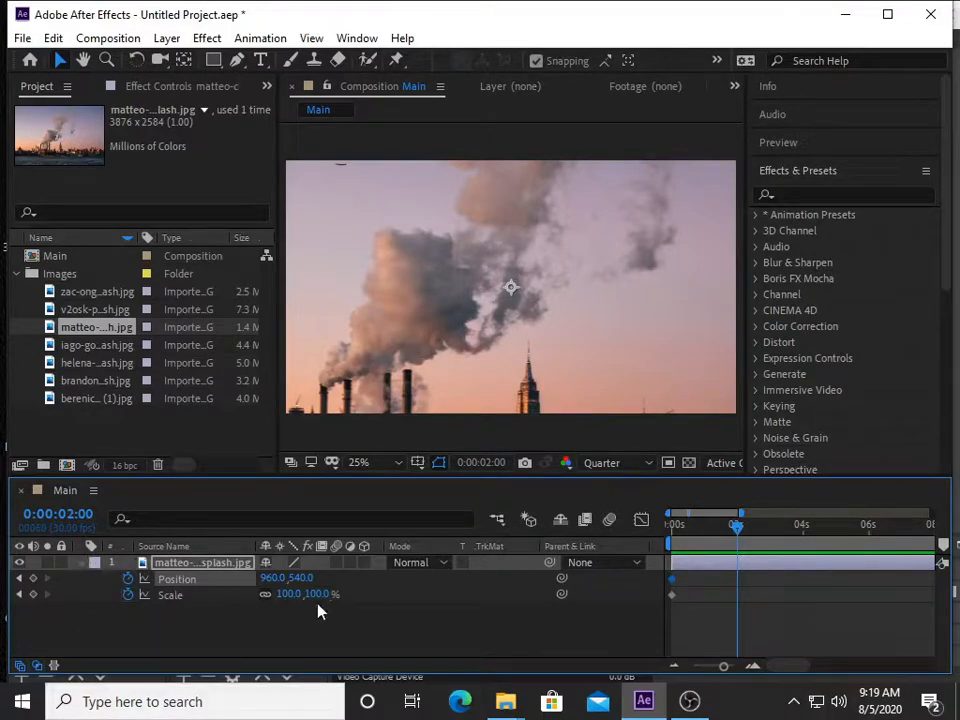
drag(283, 593, 244, 594)
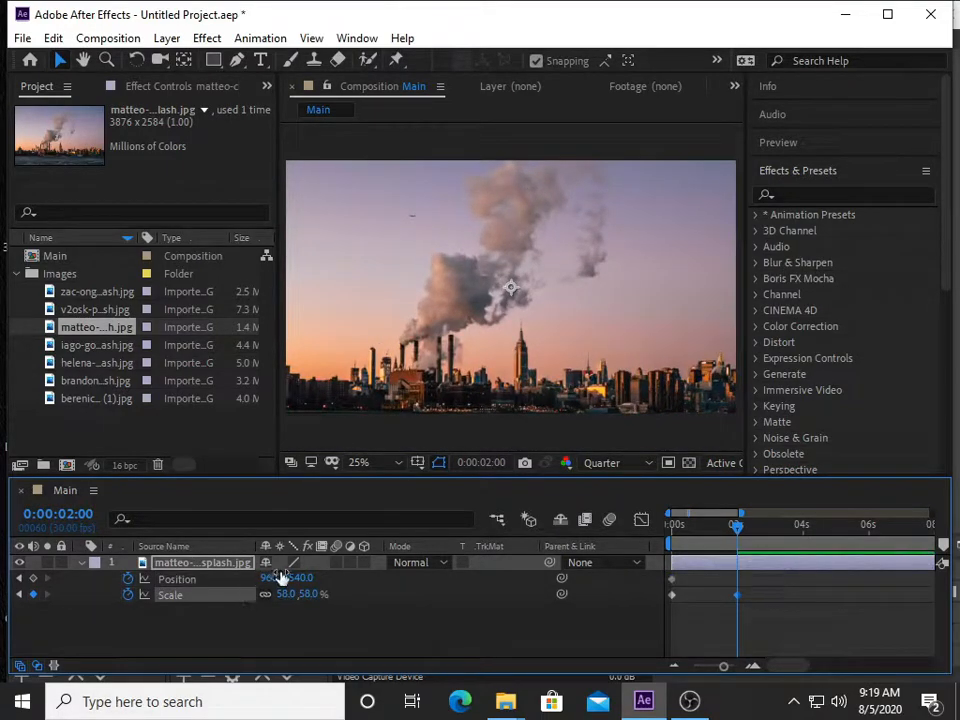
drag(300, 579, 92, 580)
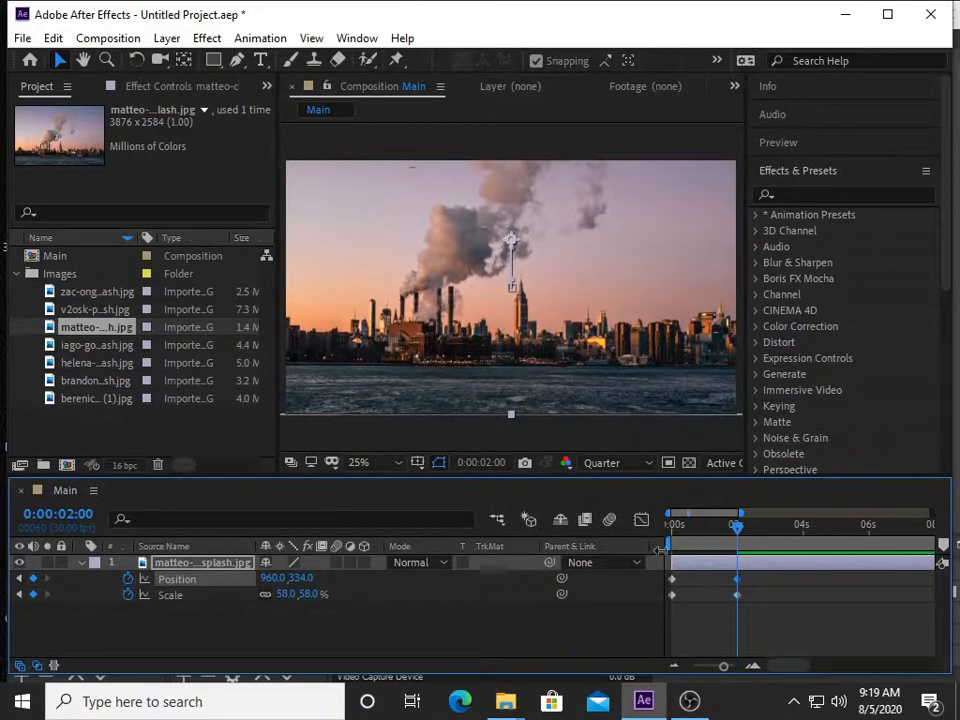
key(space)
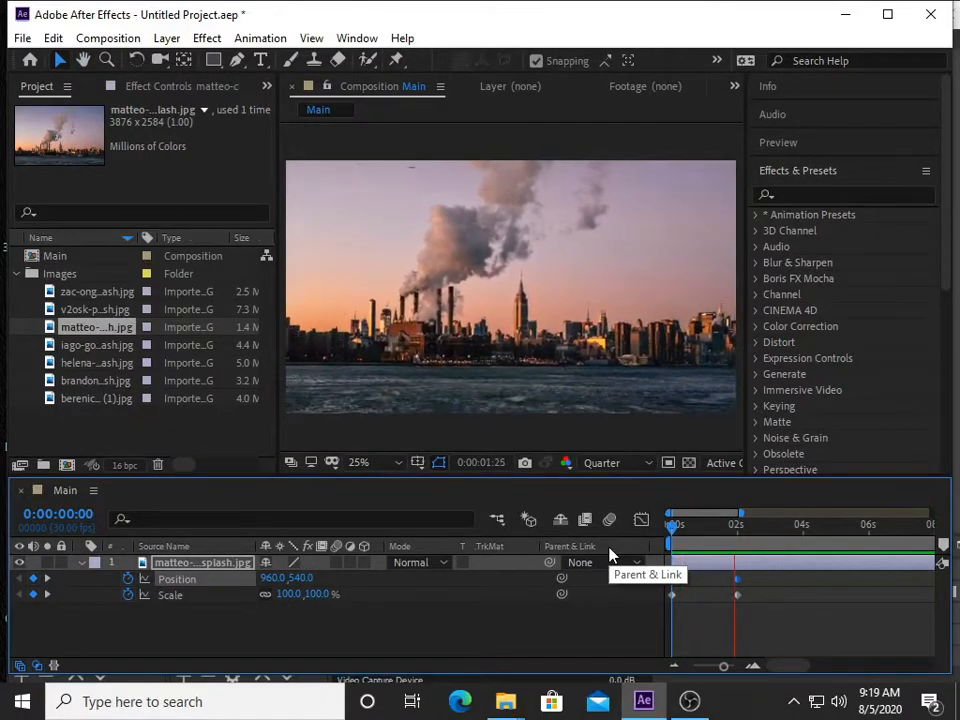
key(space)
Apply Easy Ease to the skyline layer's Position keyframes and reshape the speed curve to peak early and settle slowly, previewing the motion
drag(760, 573, 638, 570)
key(F9)
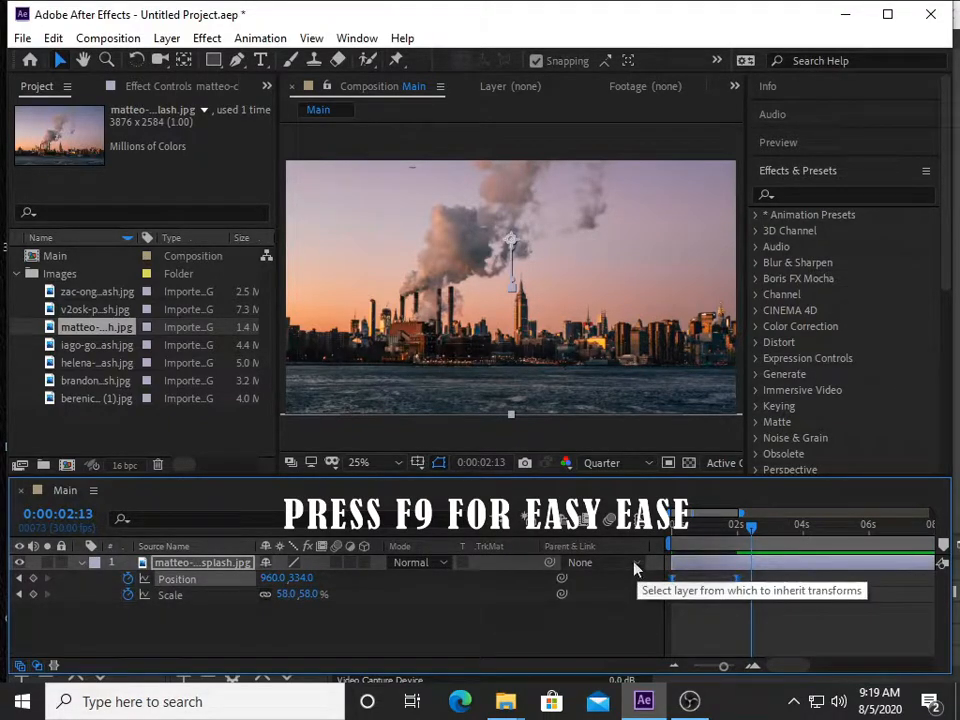
click(652, 546)
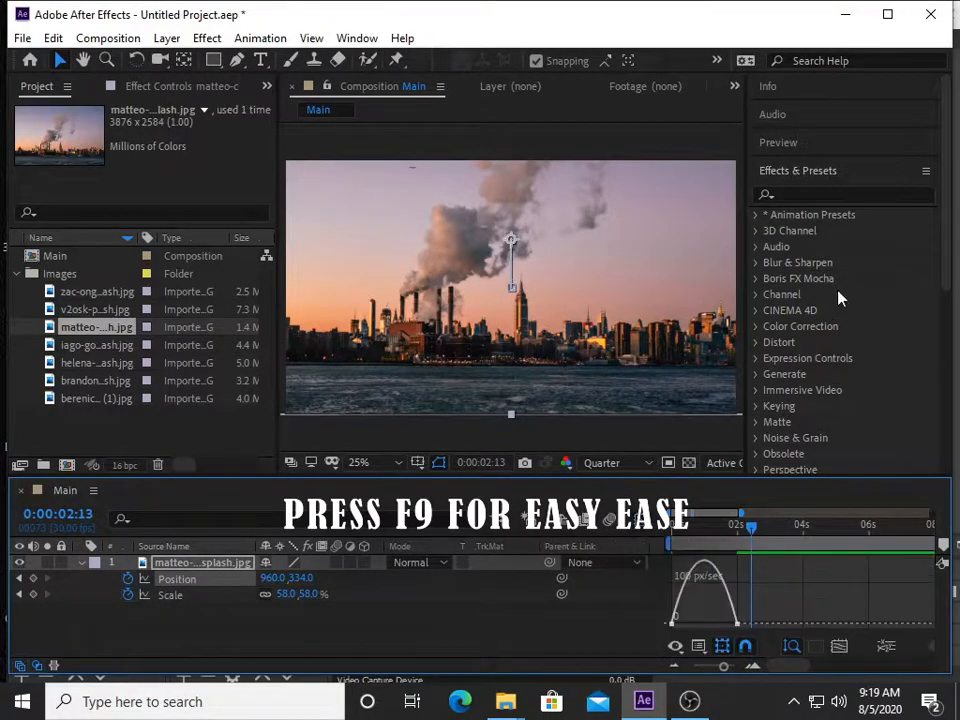
click(737, 625)
drag(727, 624, 677, 623)
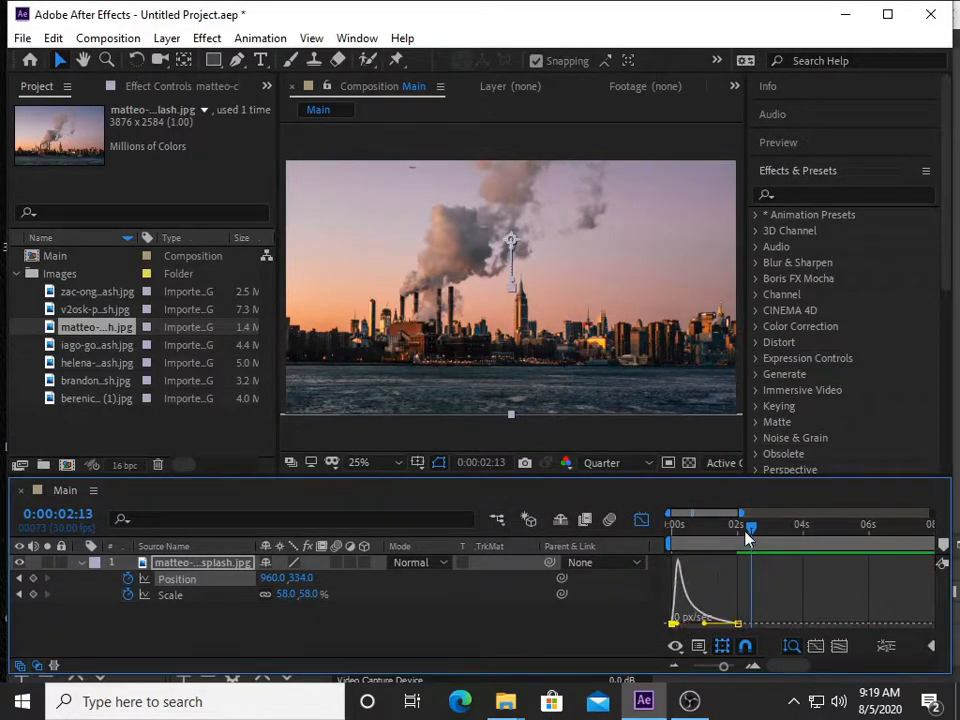
click(641, 519)
drag(756, 542, 655, 541)
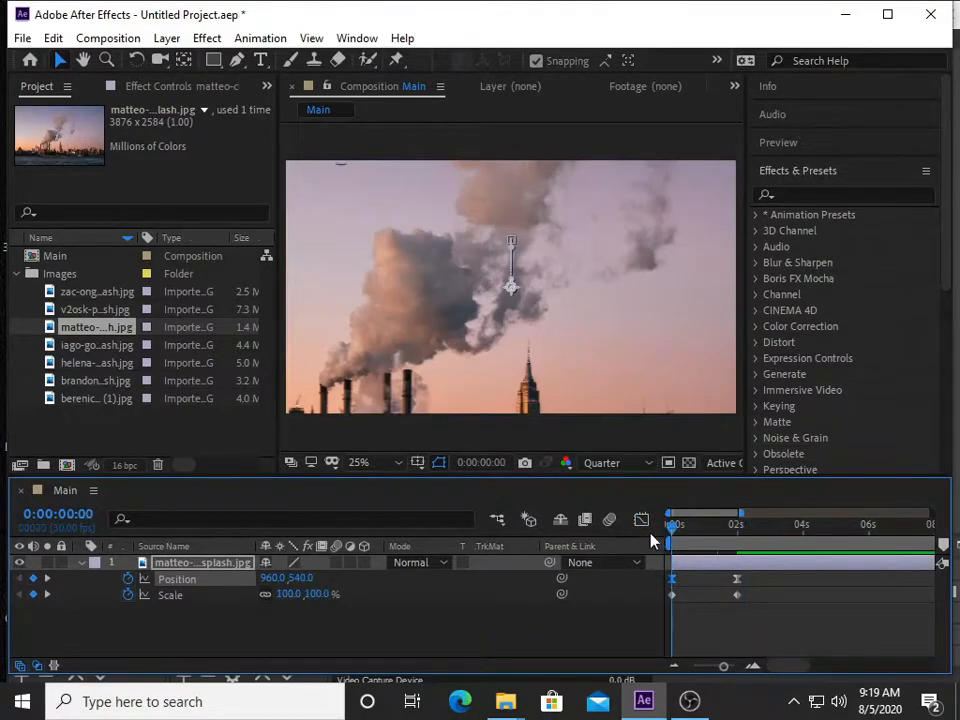
key(space)
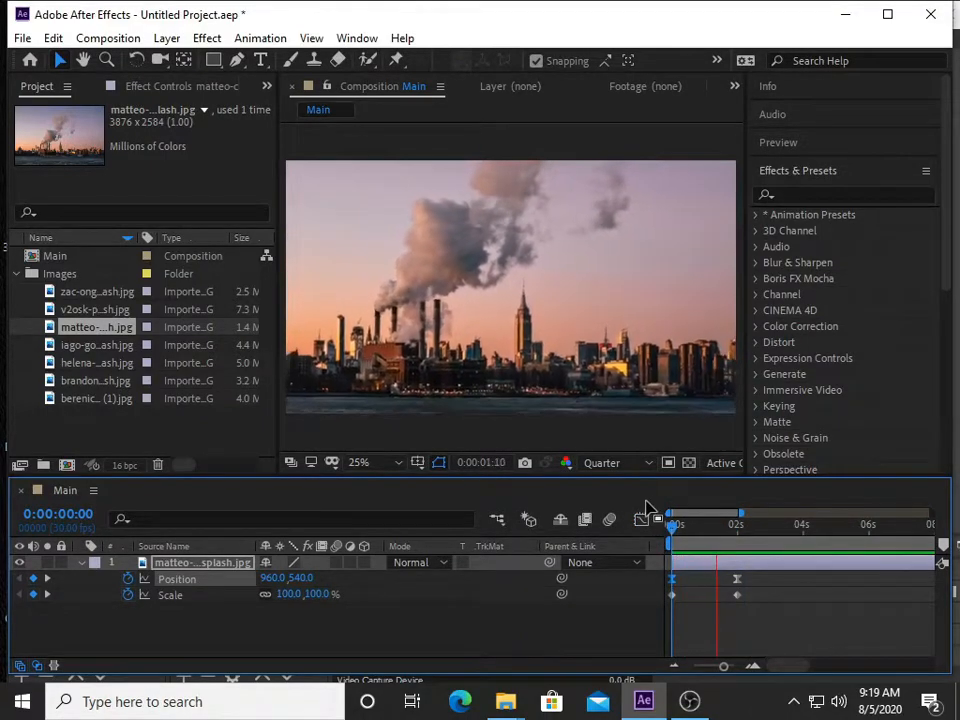
Look through the imported photos and add the daytime street photo with parked cars as a layer above the skyline layer
click(83, 295)
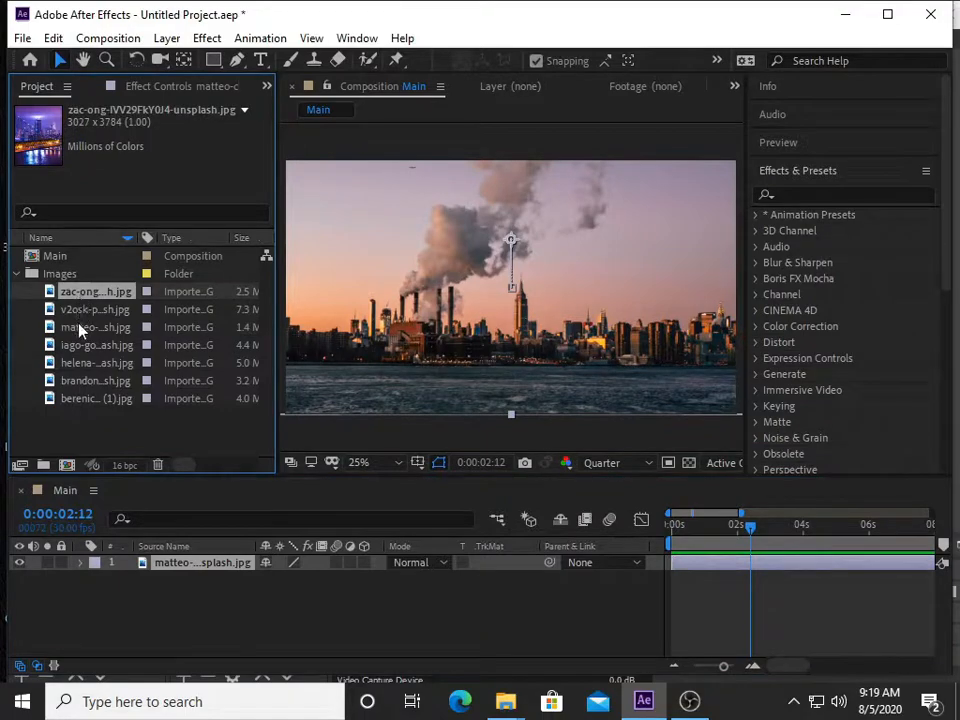
click(80, 326)
click(77, 344)
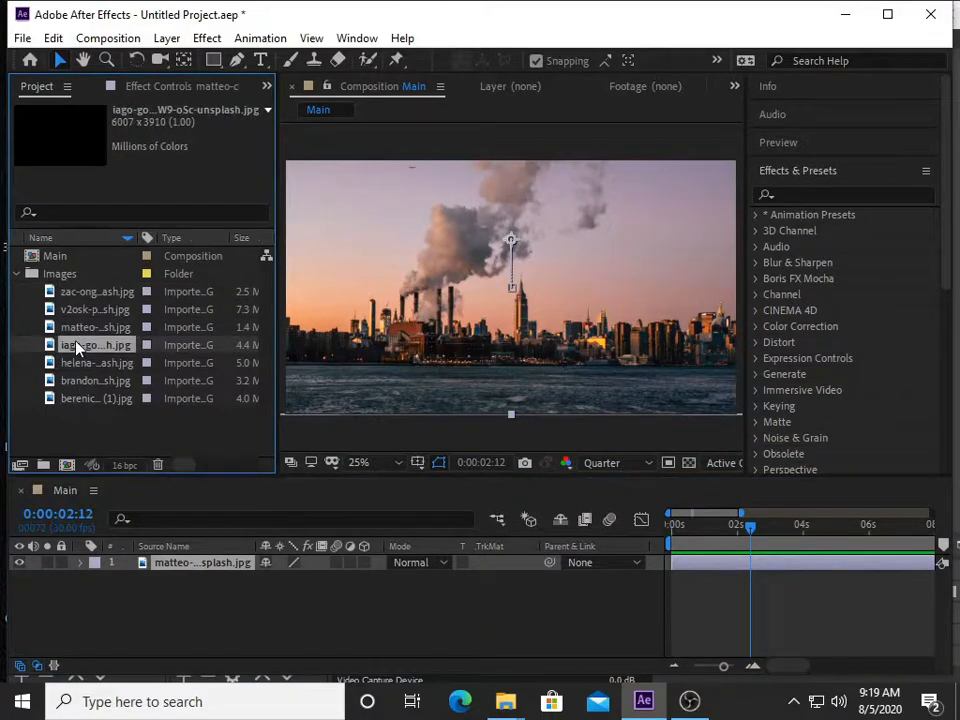
click(75, 364)
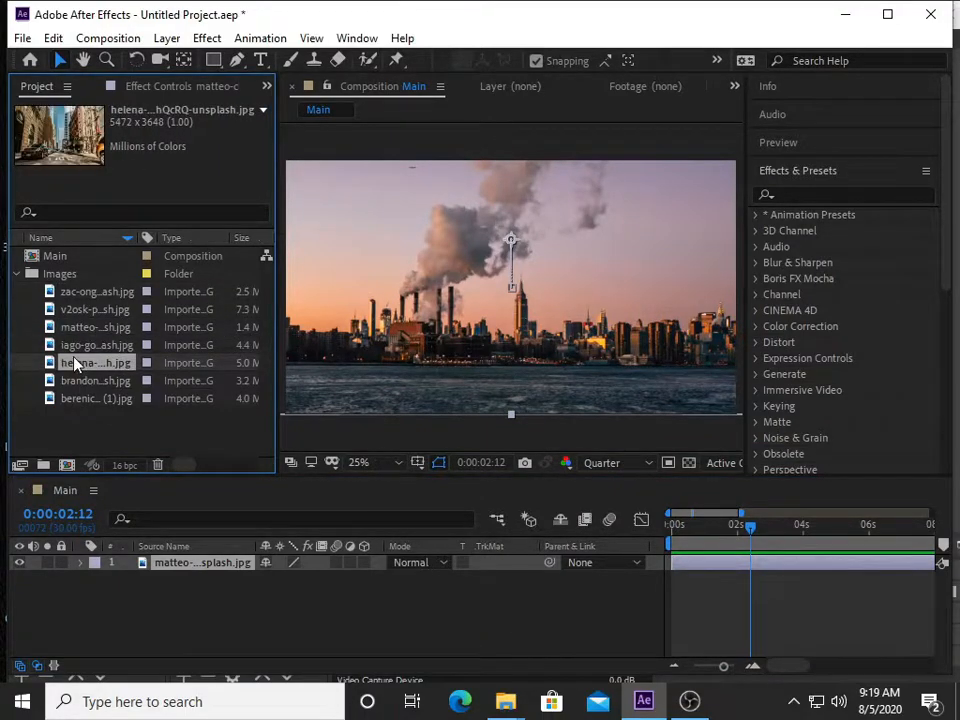
key(Up)
key(Down)
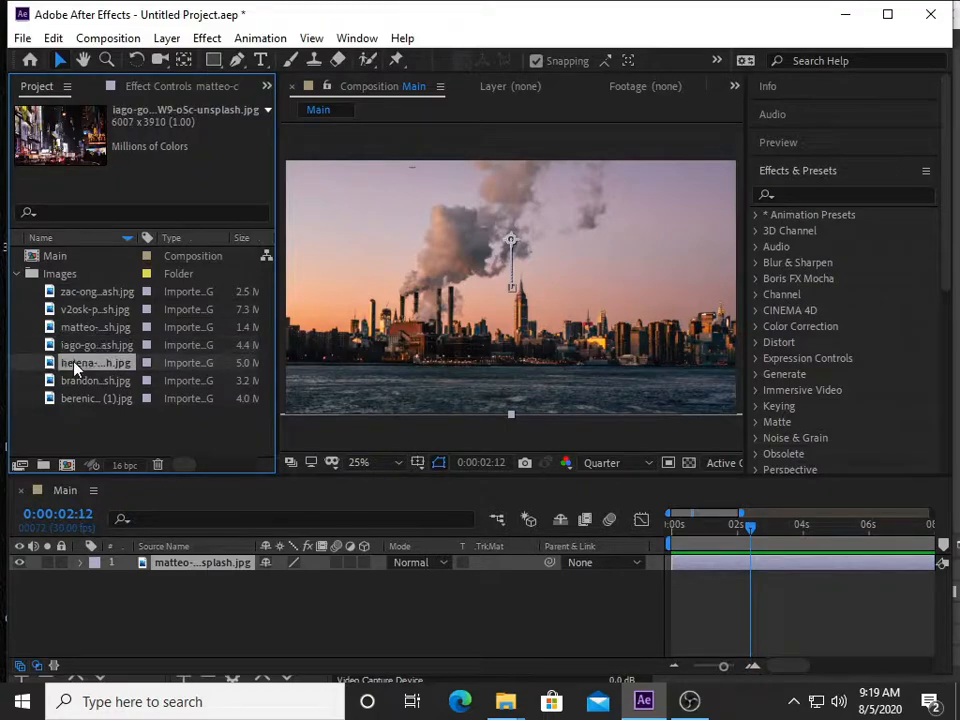
drag(92, 385, 252, 566)
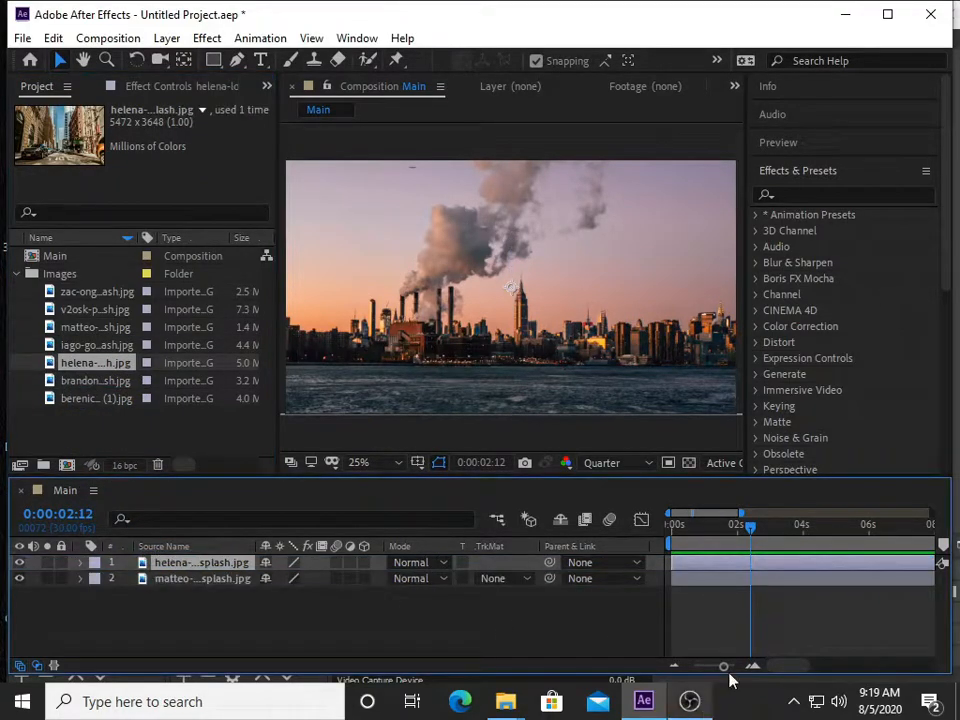
Shift the street photo layer along the timeline so it starts at 0:00:04:00
mouse_move(752, 530)
mouse_down()
mouse_move(739, 536)
mouse_move(739, 525)
mouse_up()
click(736, 579)
click(754, 566)
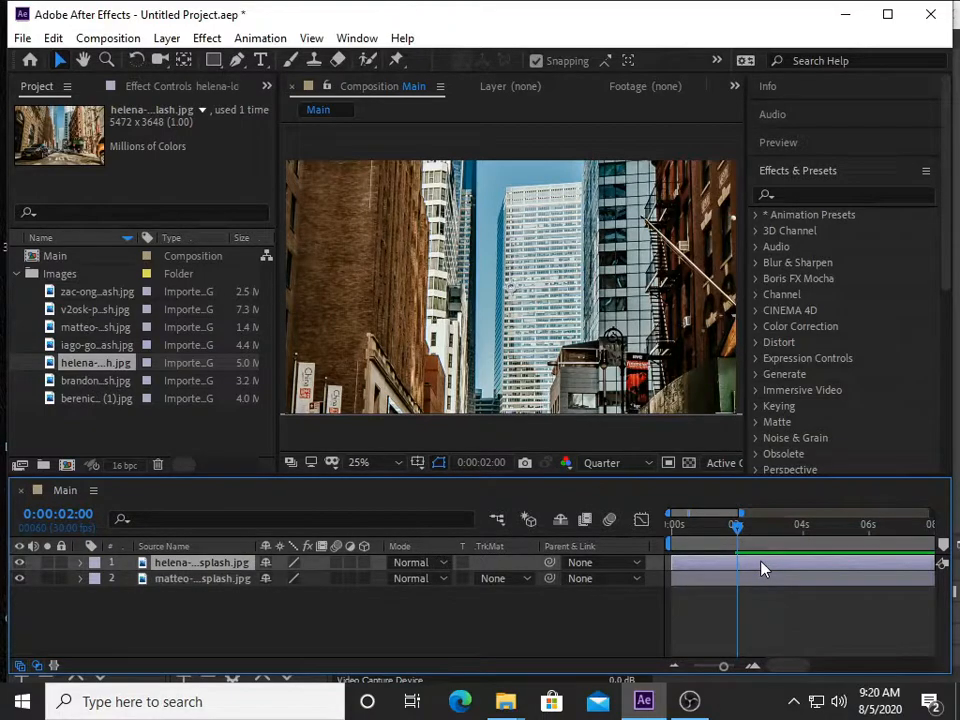
key(space)
drag(763, 563, 880, 565)
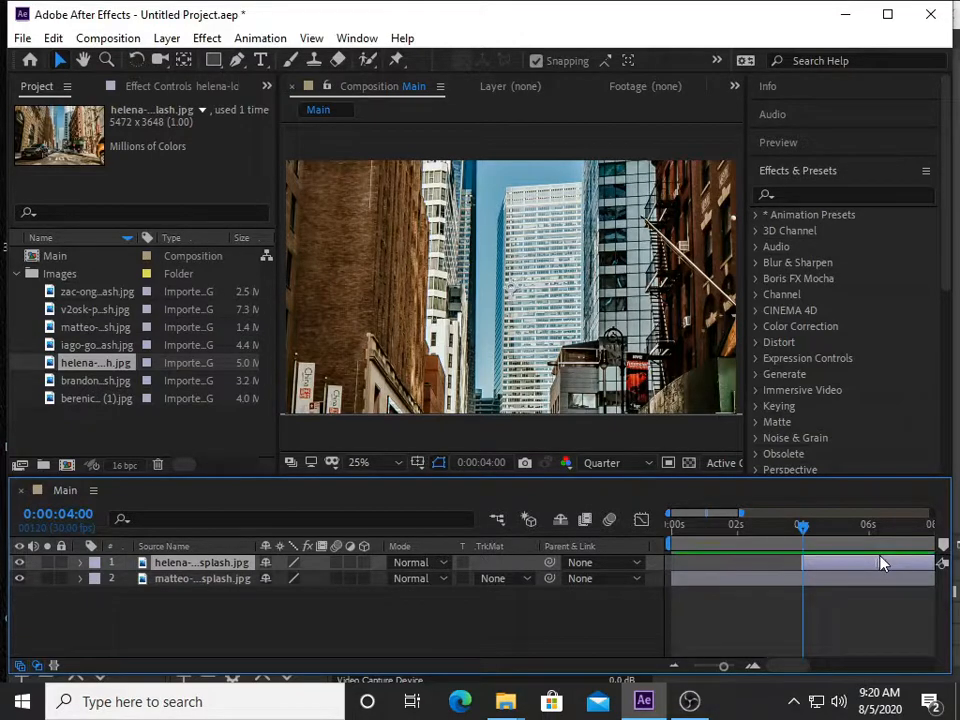
key(space)
key(space)
key(Page_Up)
key(Page_Down)
Reveal the street layer's Scale and Position and set starting keyframes for both at 0:00:04:00
click(79, 562)
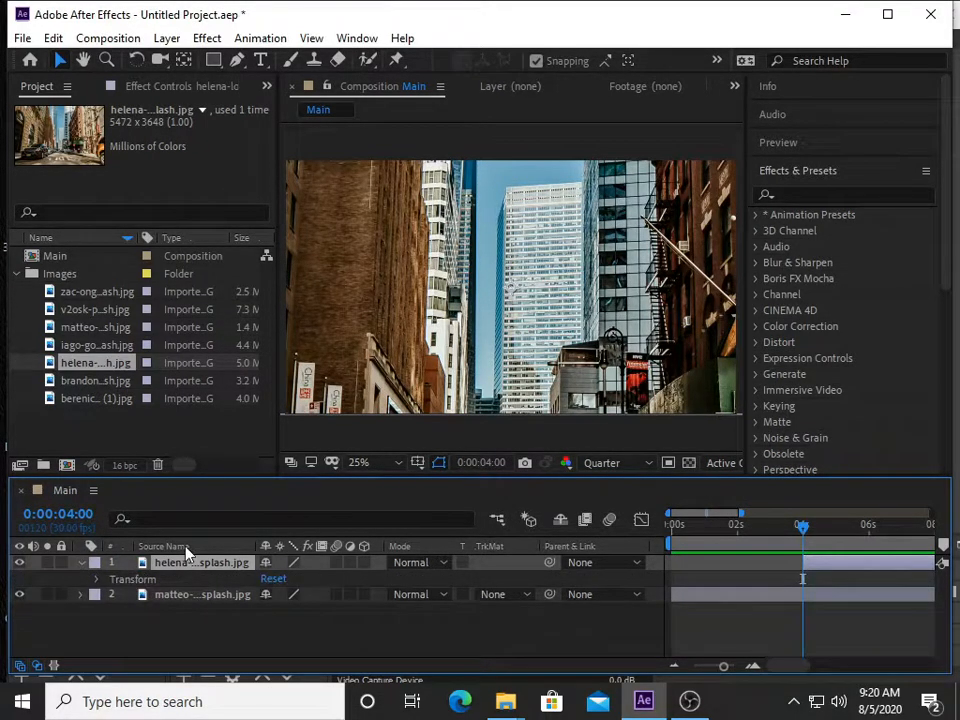
key(s)
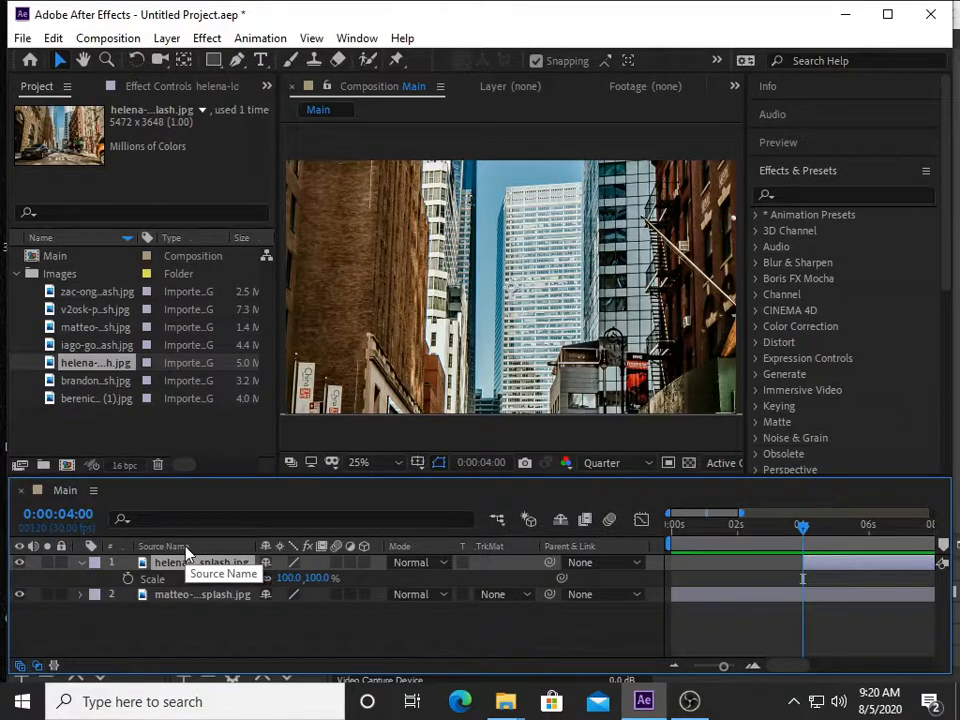
key(shift+p)
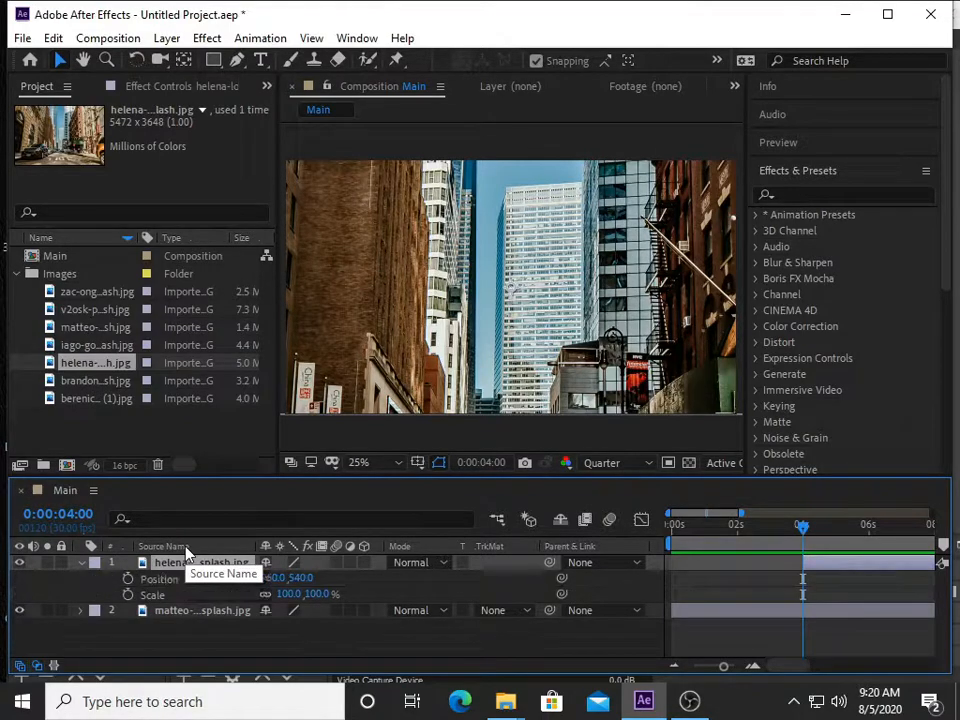
click(128, 594)
click(128, 579)
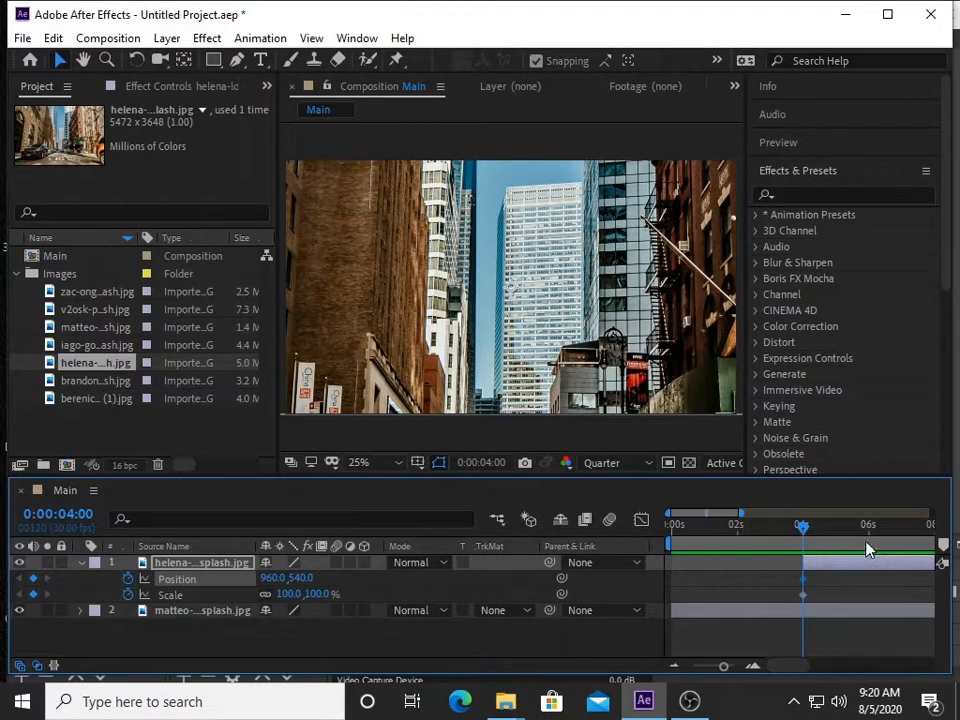
At 0:00:06:00, keyframe the street layer's Scale at 48% and Position at 960, 498
key(shift+Page_Down)
key(shift+Page_Down)
key(shift+Page_Down)
key(shift+Page_Down)
key(shift+Page_Down)
key(shift+Page_Down)
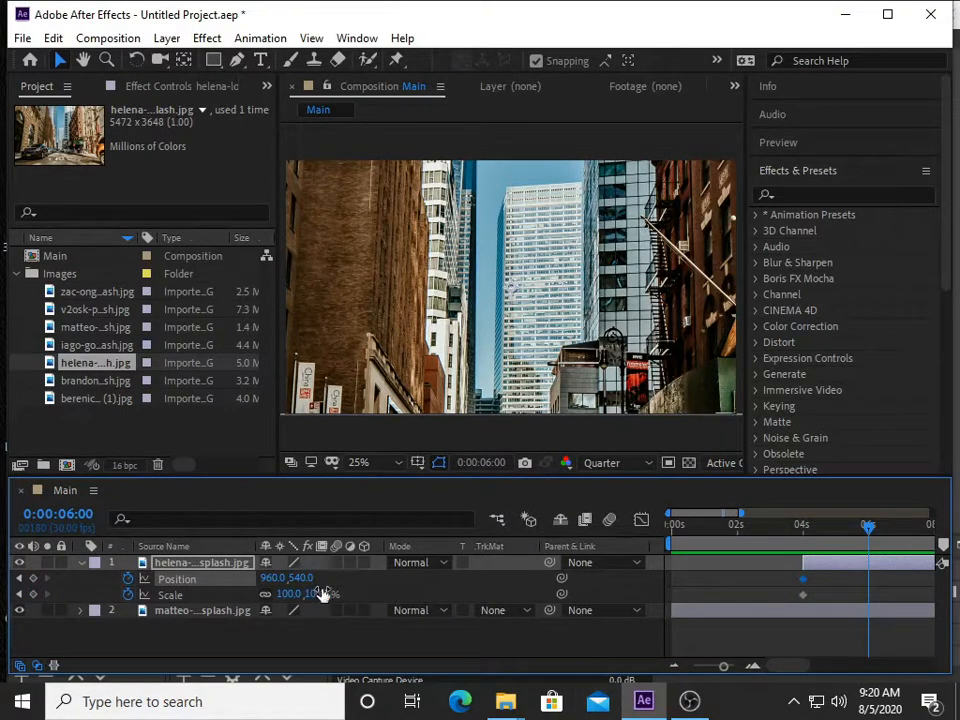
drag(318, 593, 256, 584)
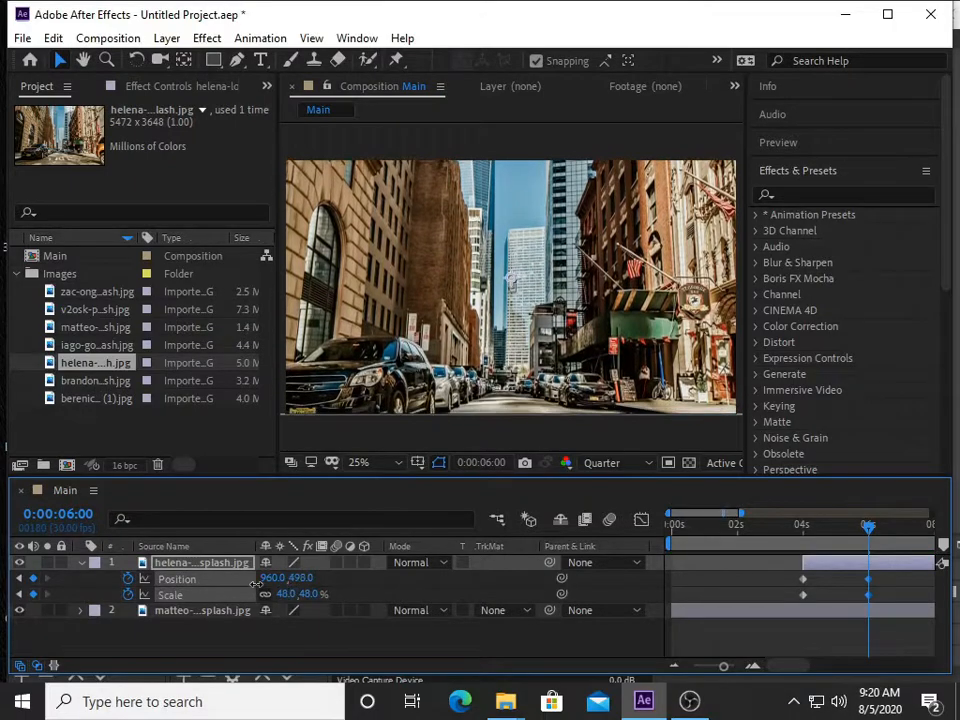
Undo the street layer's last Position change, make the layer 3D, keyframe its Z Position at 987 at 0:00:06:00, and preview it
key(ctrl+z)
click(364, 562)
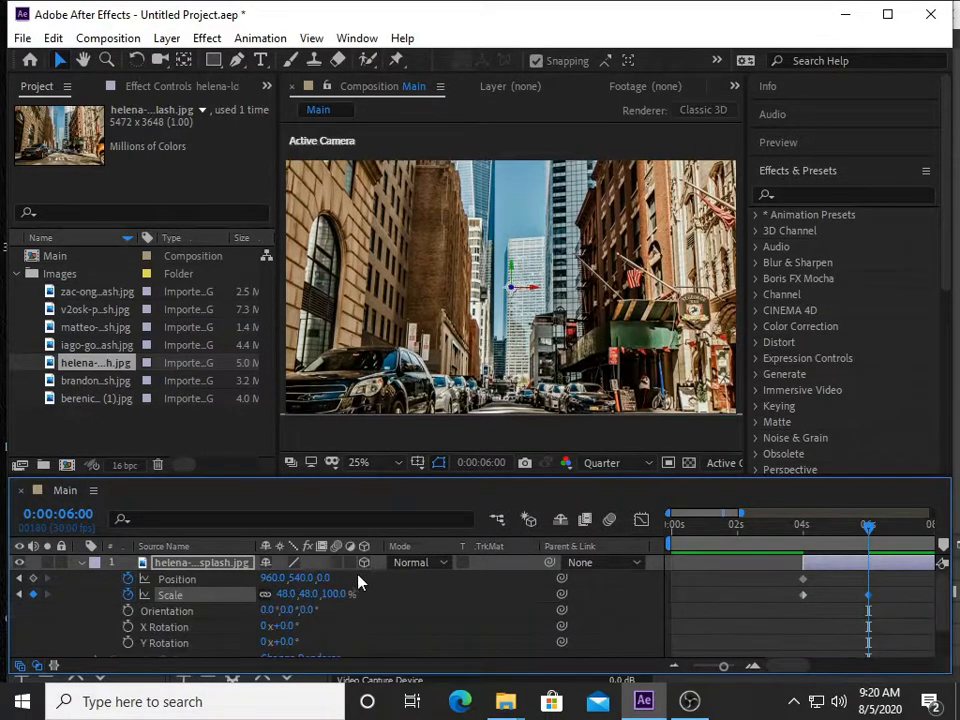
drag(325, 579, 915, 643)
drag(326, 579, 623, 546)
drag(868, 531, 797, 555)
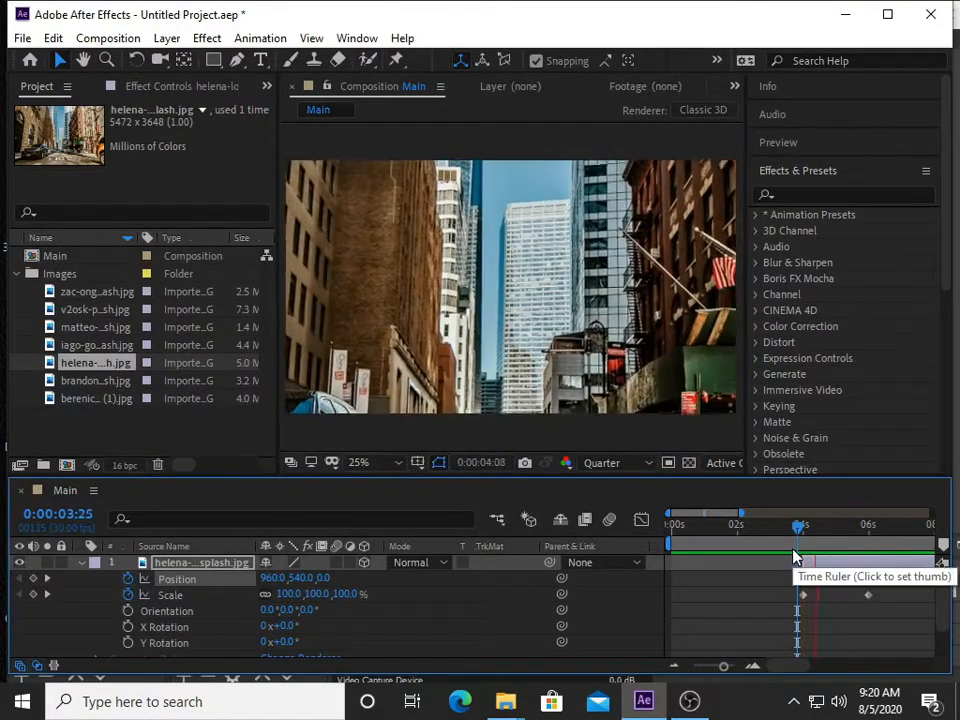
key(space)
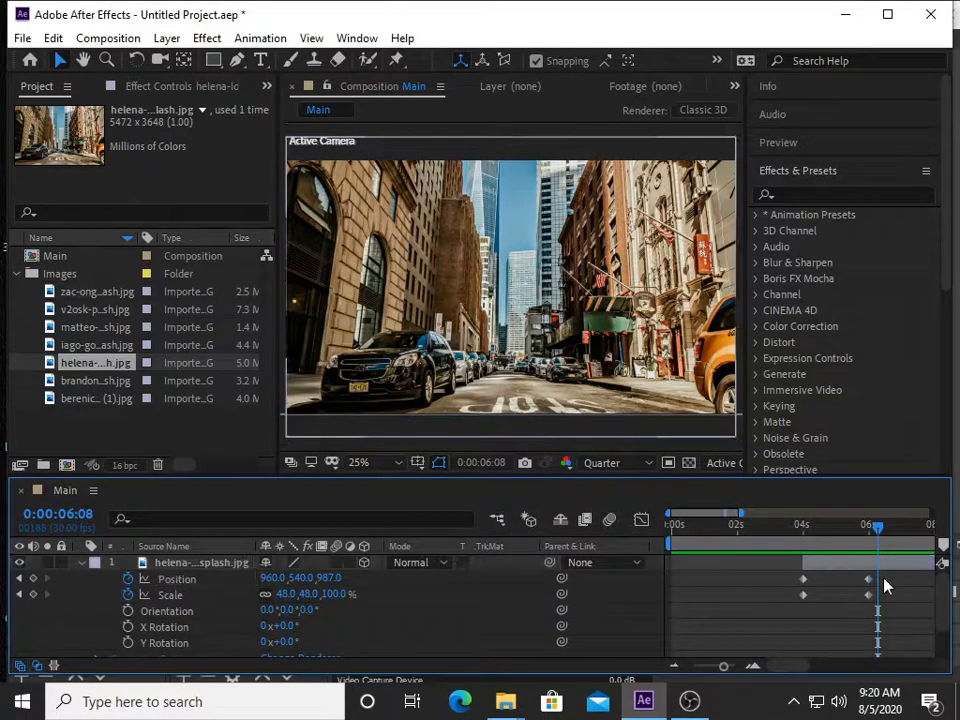
Apply Easy Ease to both of the street layer's Position keyframes
drag(894, 572, 797, 589)
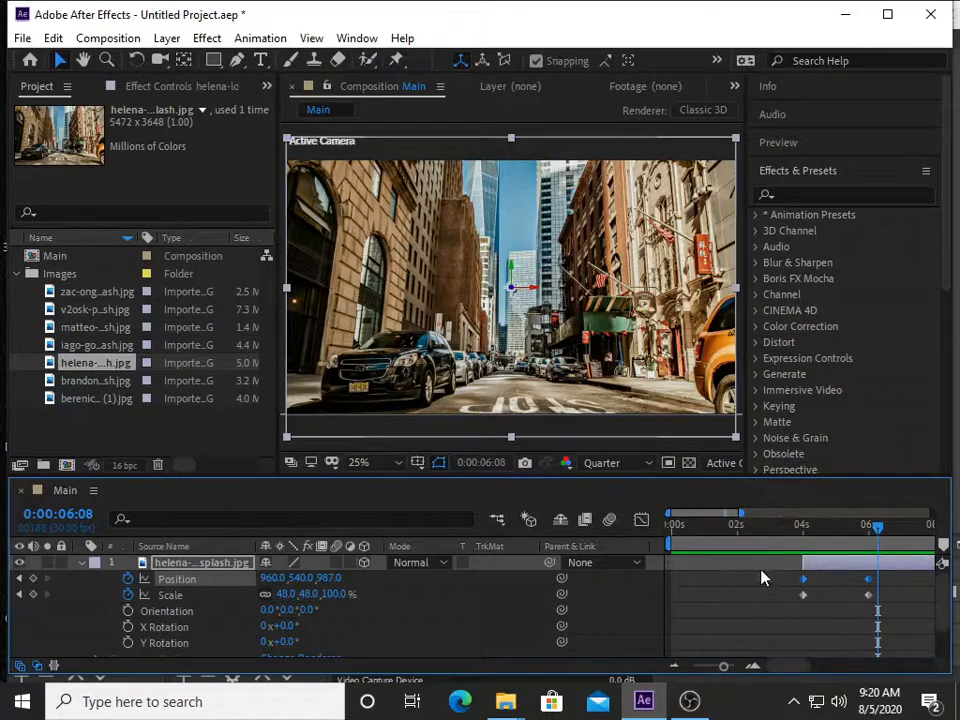
right_click(805, 582)
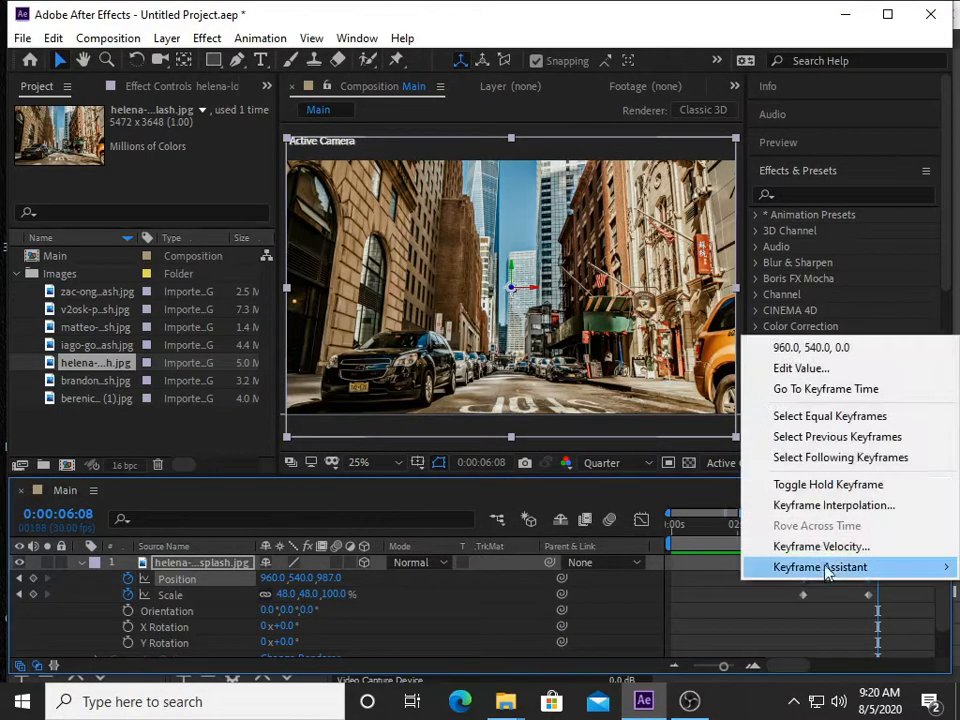
mouse_move(830, 566)
click(490, 443)
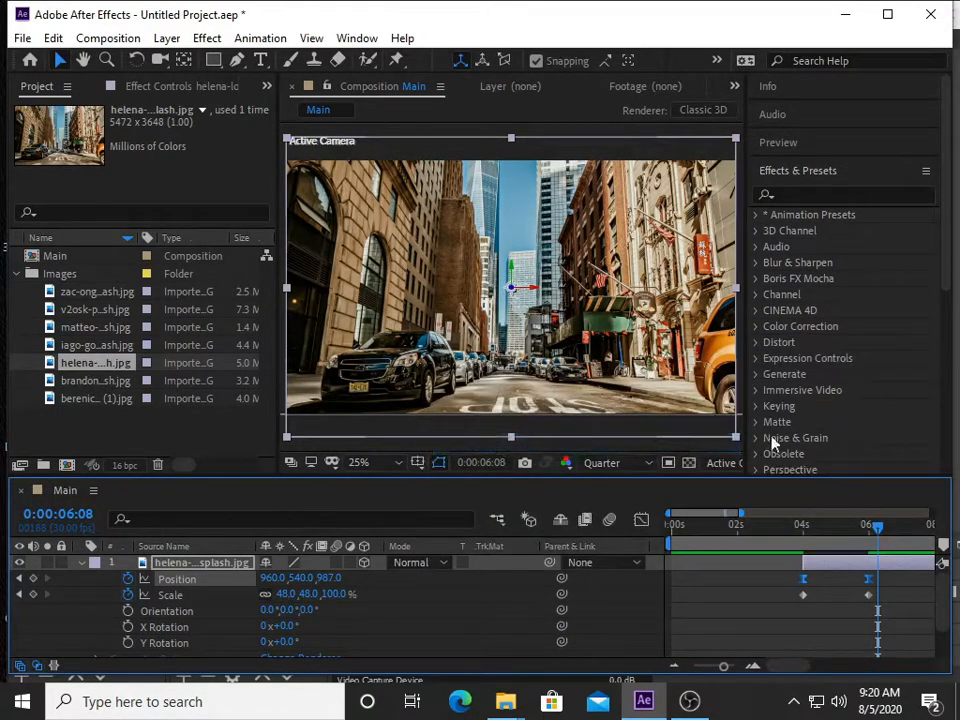
Reshape the street layer's Position speed curve into a sharp peak shortly after 0:00:04:00, and preview the animation
click(926, 582)
drag(902, 574, 804, 589)
click(641, 519)
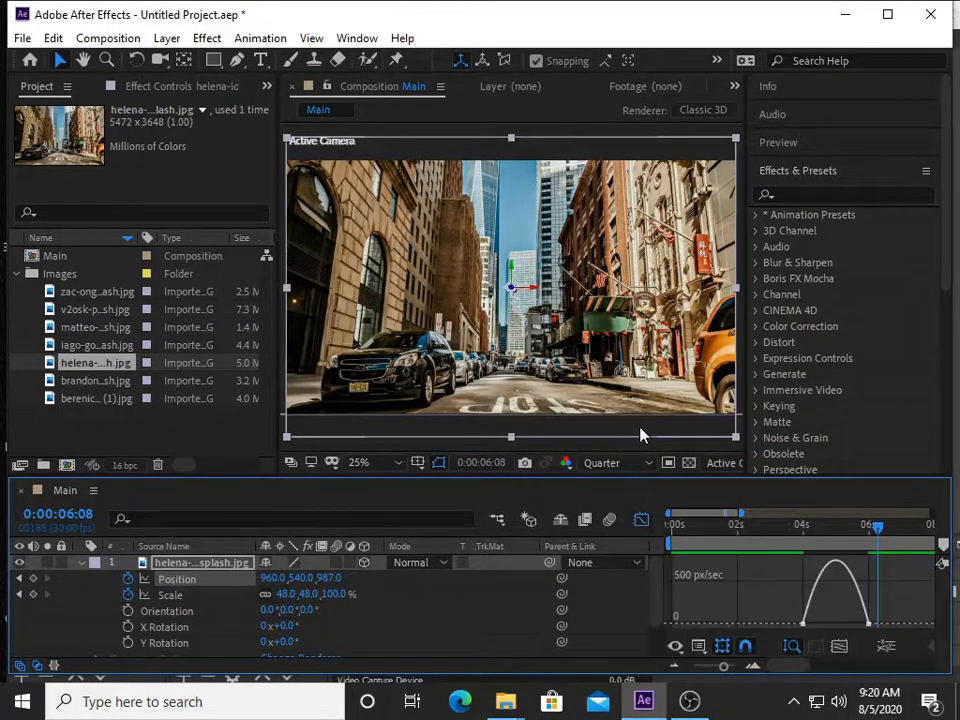
drag(898, 618, 818, 628)
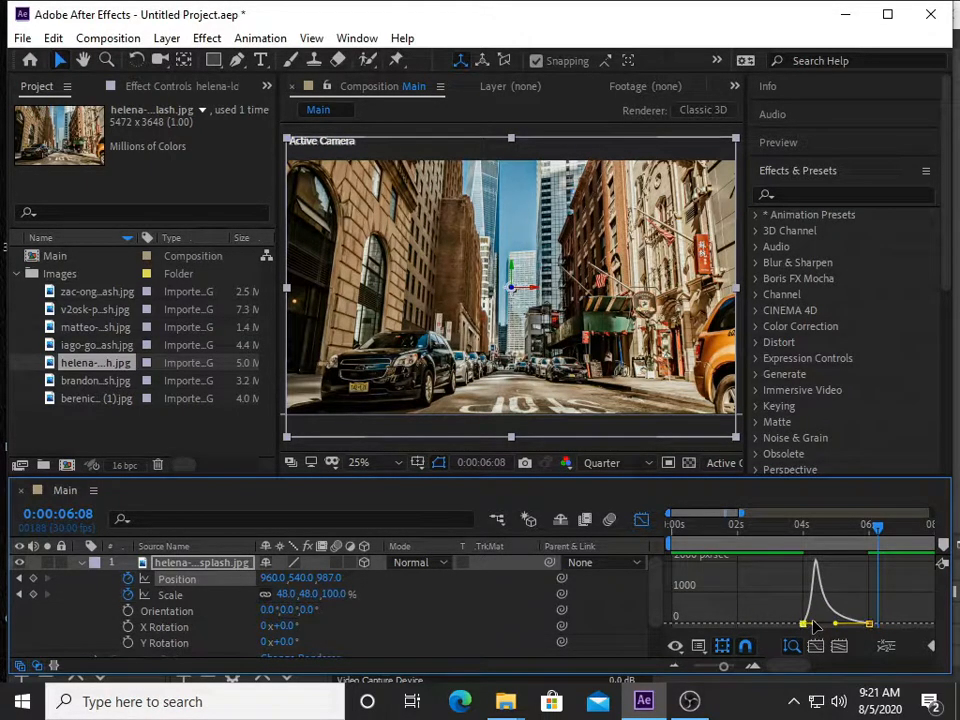
drag(874, 527, 759, 543)
click(641, 519)
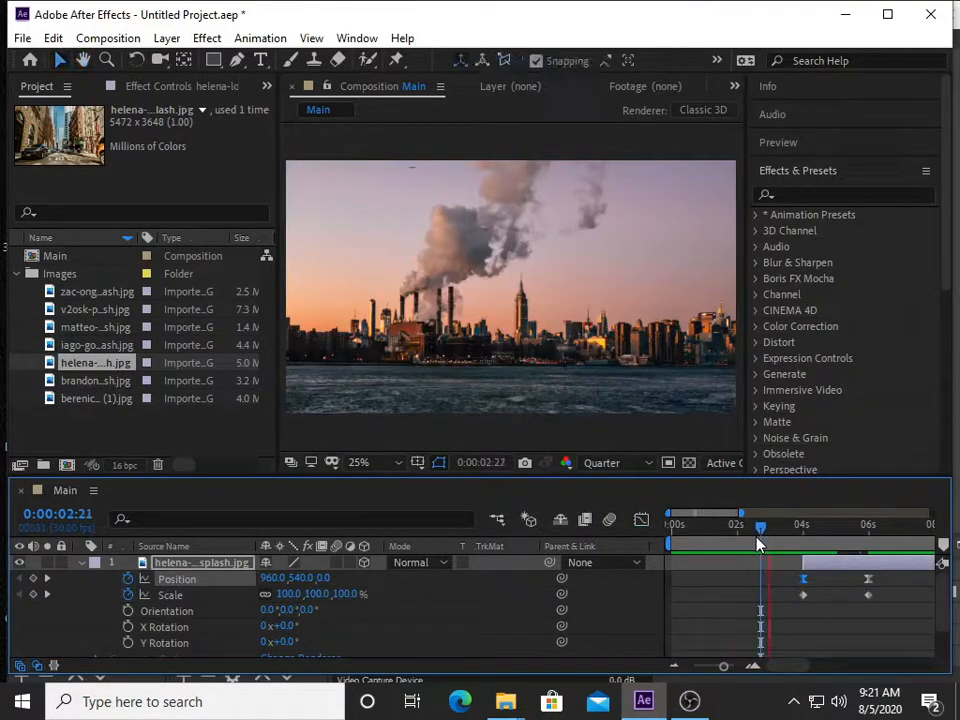
key(space)
click(700, 540)
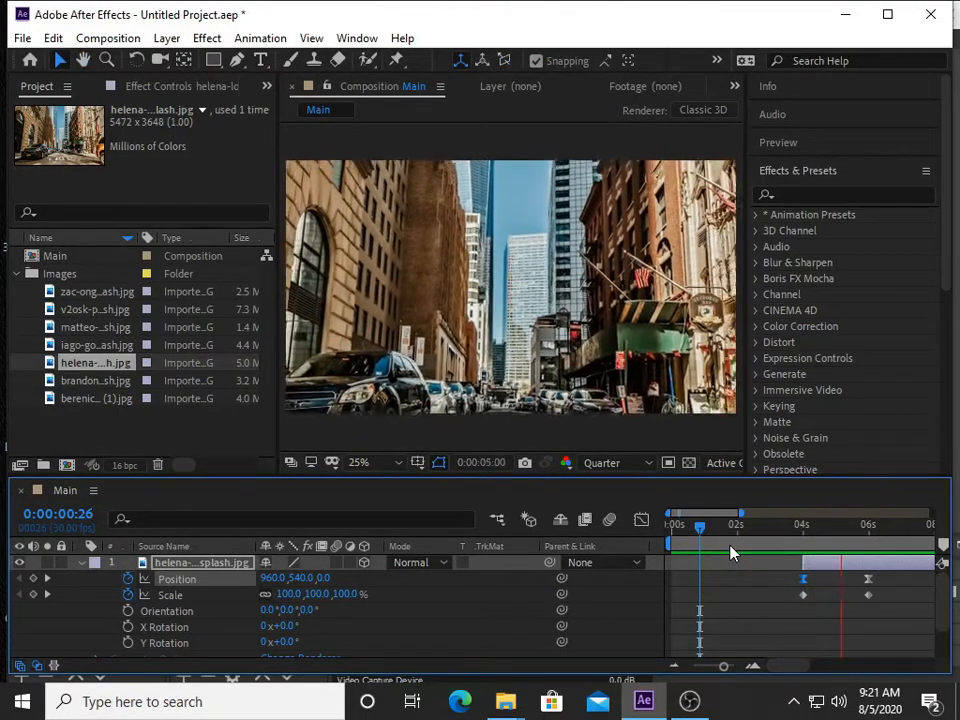
key(space)
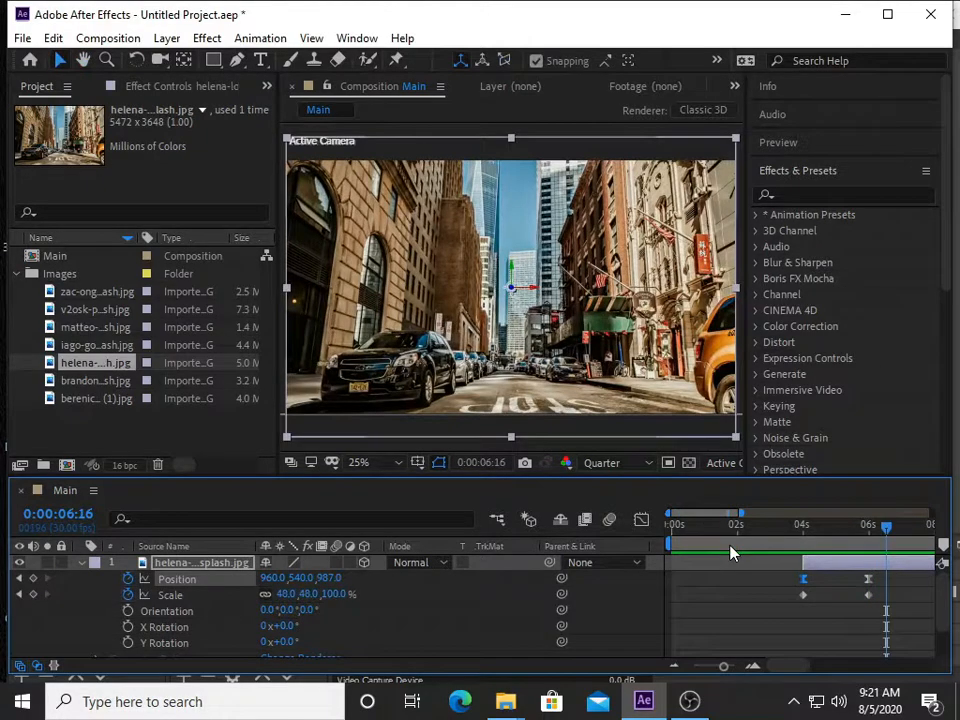
Collapse the street layer and Images folder, and import Transaction.ai from the illustrator folder on Local Disk (E:)
click(80, 563)
click(118, 431)
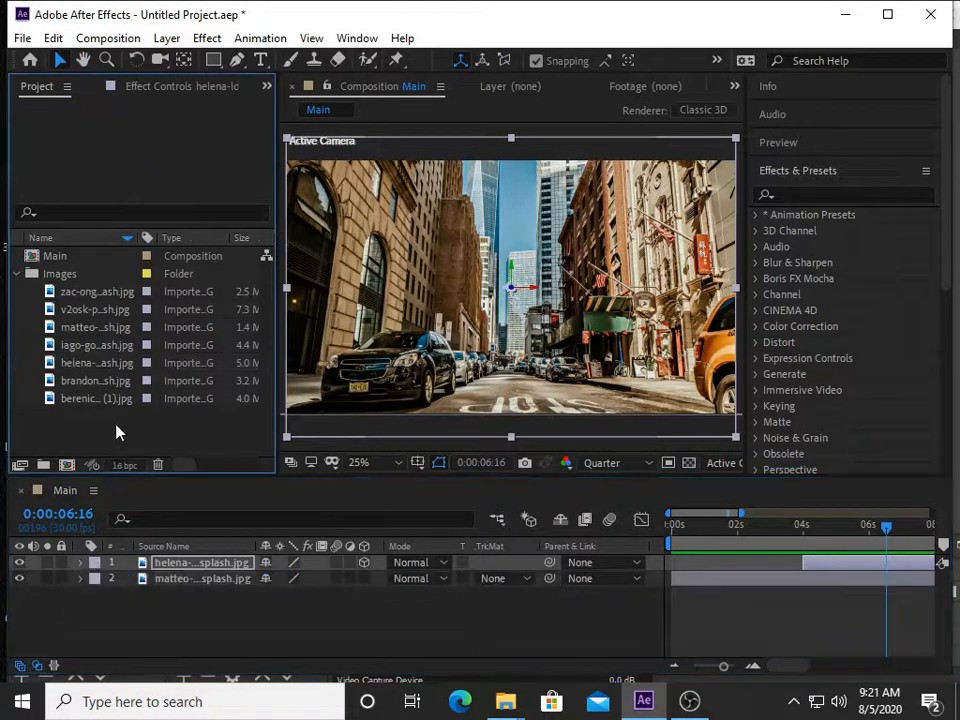
click(15, 273)
double_click(75, 371)
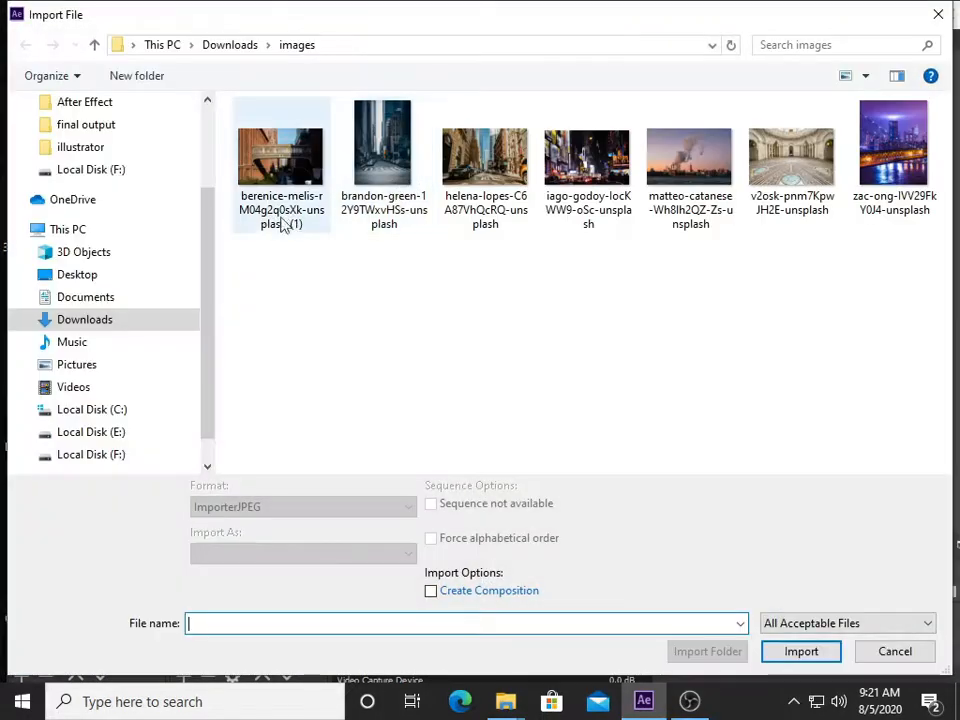
click(78, 433)
double_click(285, 208)
click(272, 288)
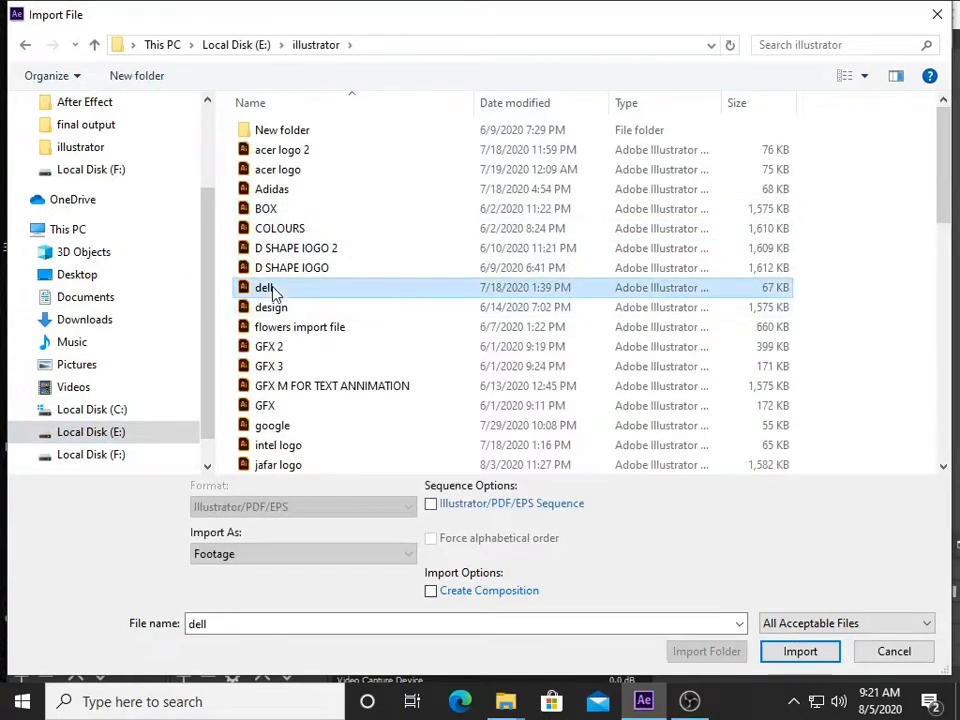
key(t)
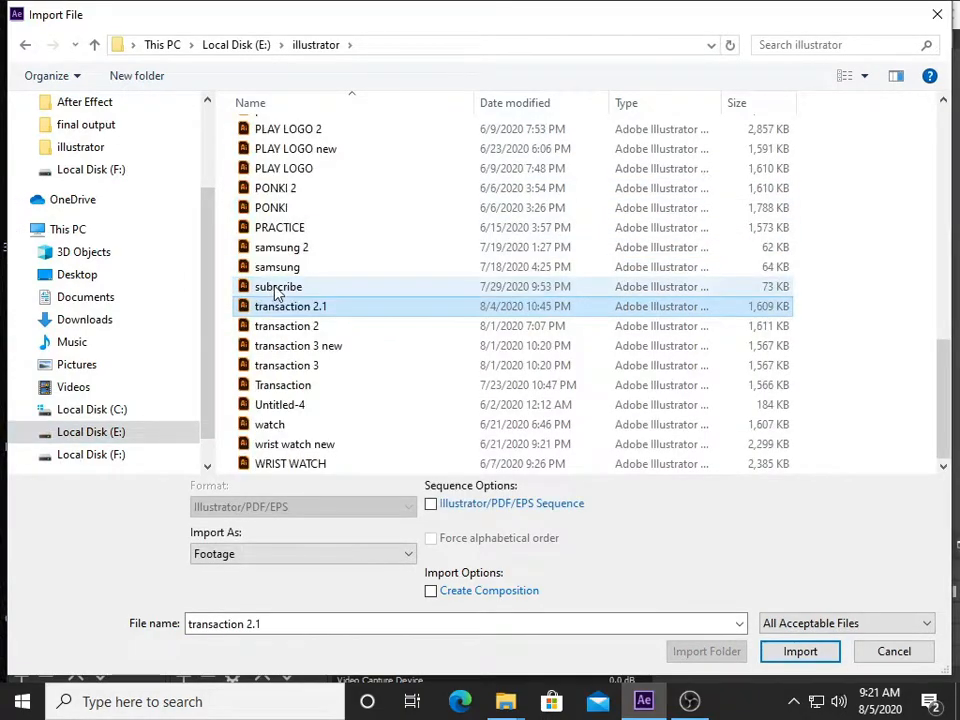
double_click(283, 385)
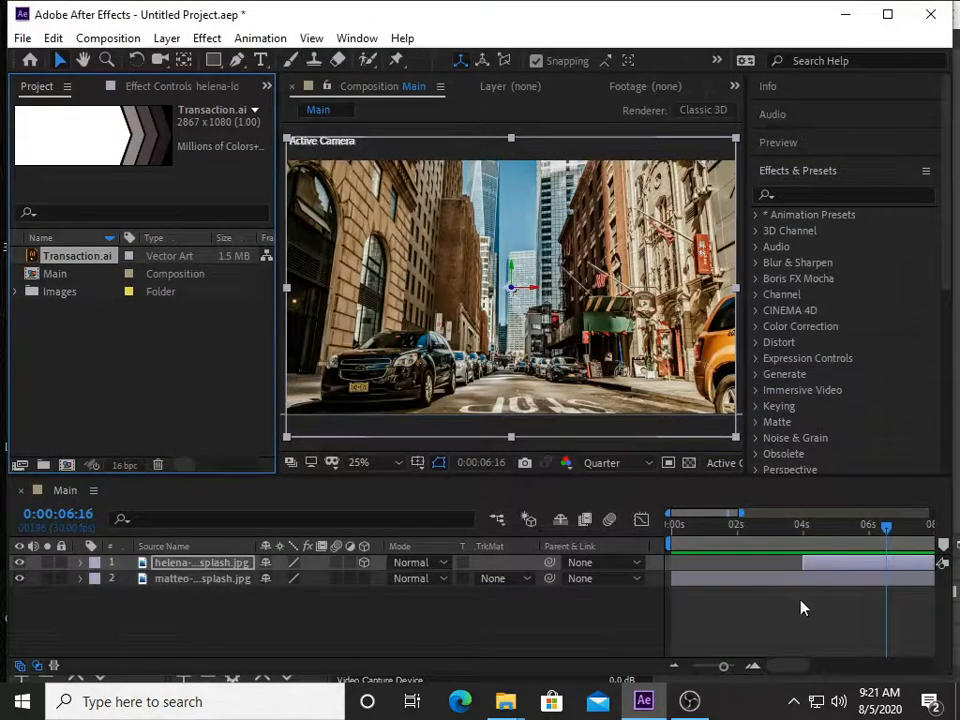
Add Transaction.ai as a layer above the street photo and shift it to start at 0:00:04:00
drag(74, 265, 205, 560)
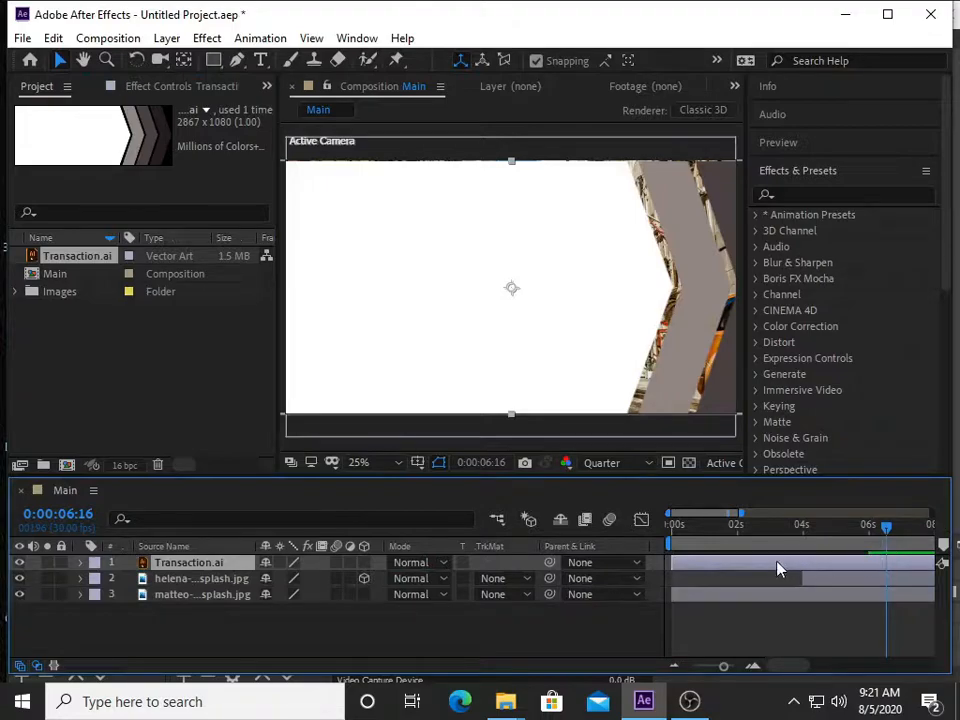
drag(778, 568, 904, 570)
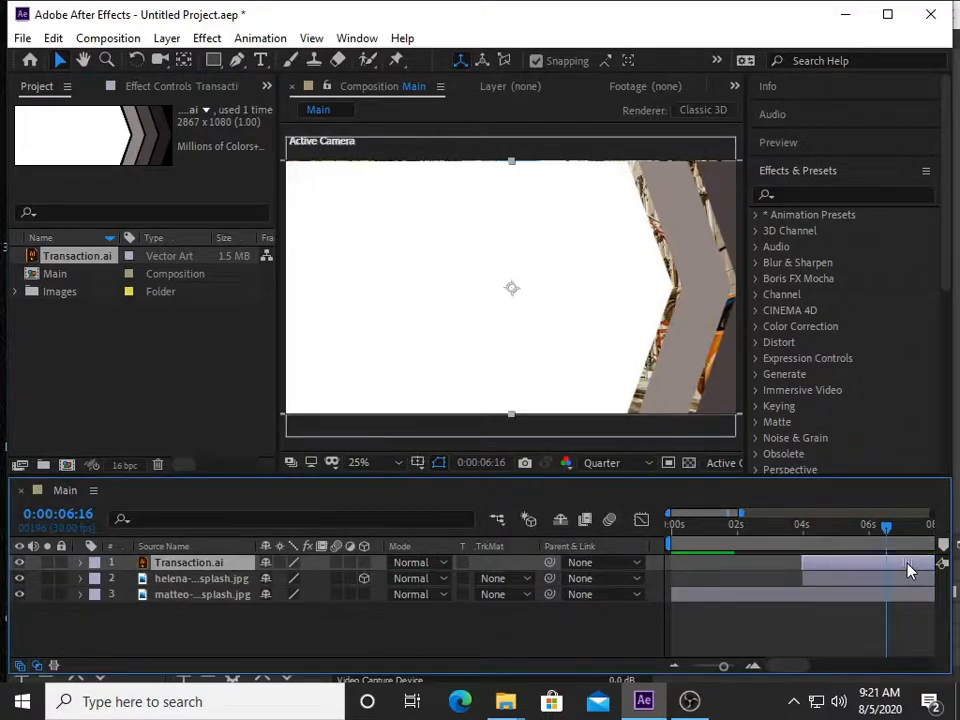
drag(816, 572, 827, 559)
key(Page_Down)
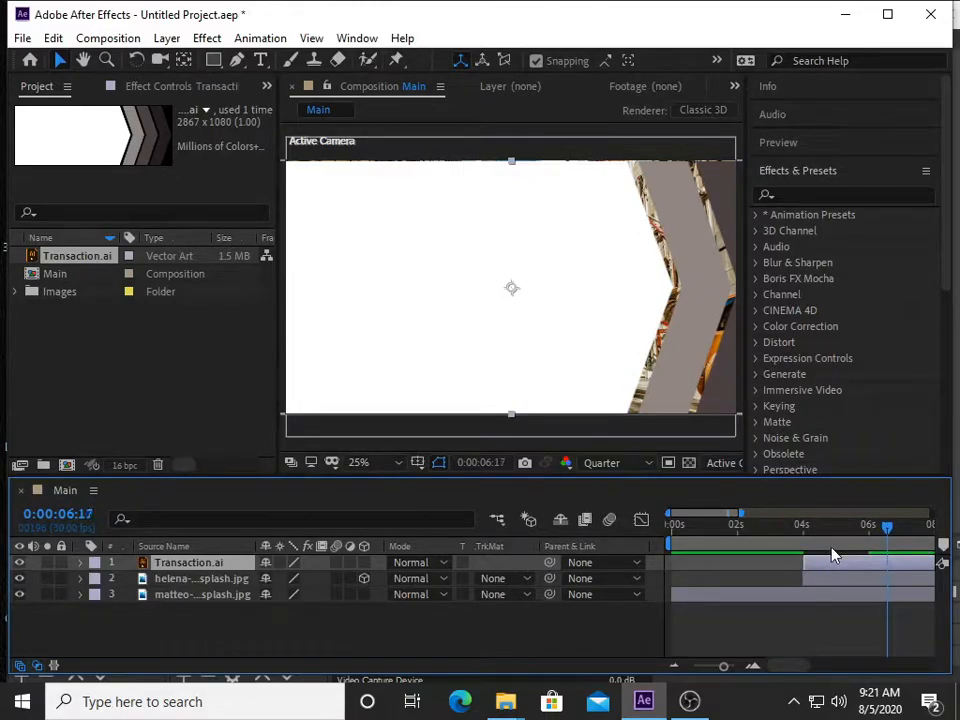
key(Page_Up)
drag(824, 560, 829, 561)
At 0:00:04:00, move the Transaction.ai layer off-screen to Position -1440, 540 and set a starting Position keyframe
key(End)
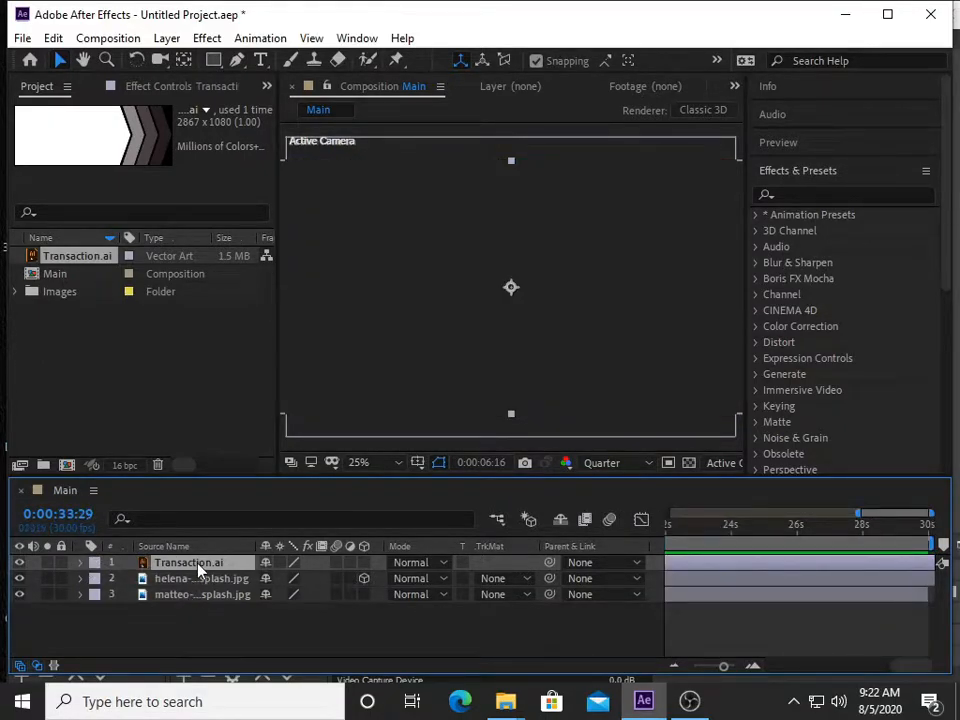
click(320, 128)
click(771, 540)
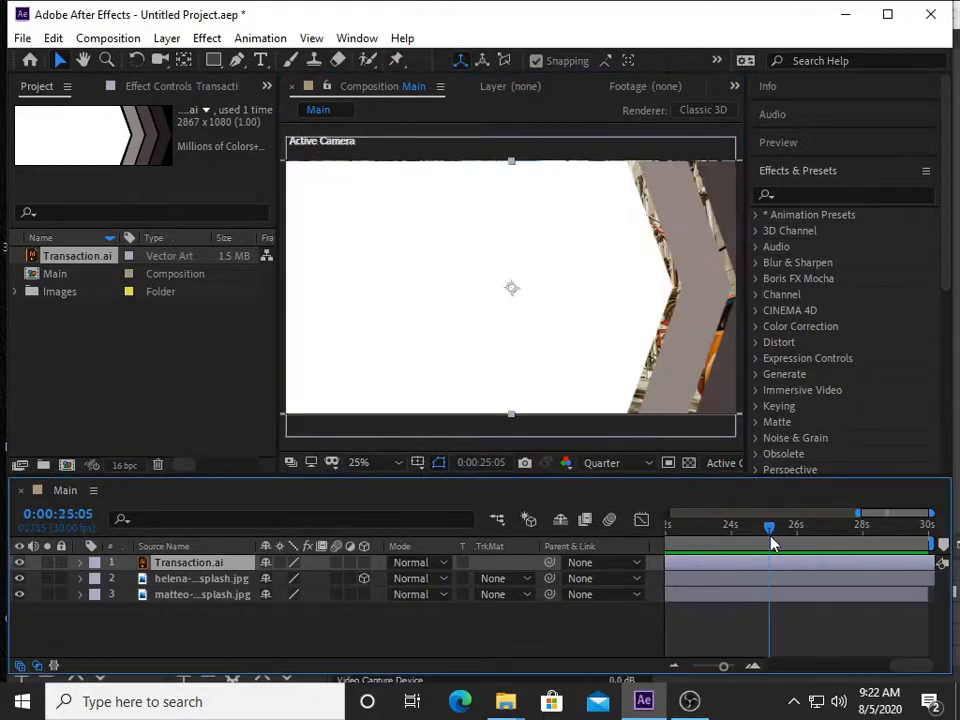
drag(771, 531, 806, 545)
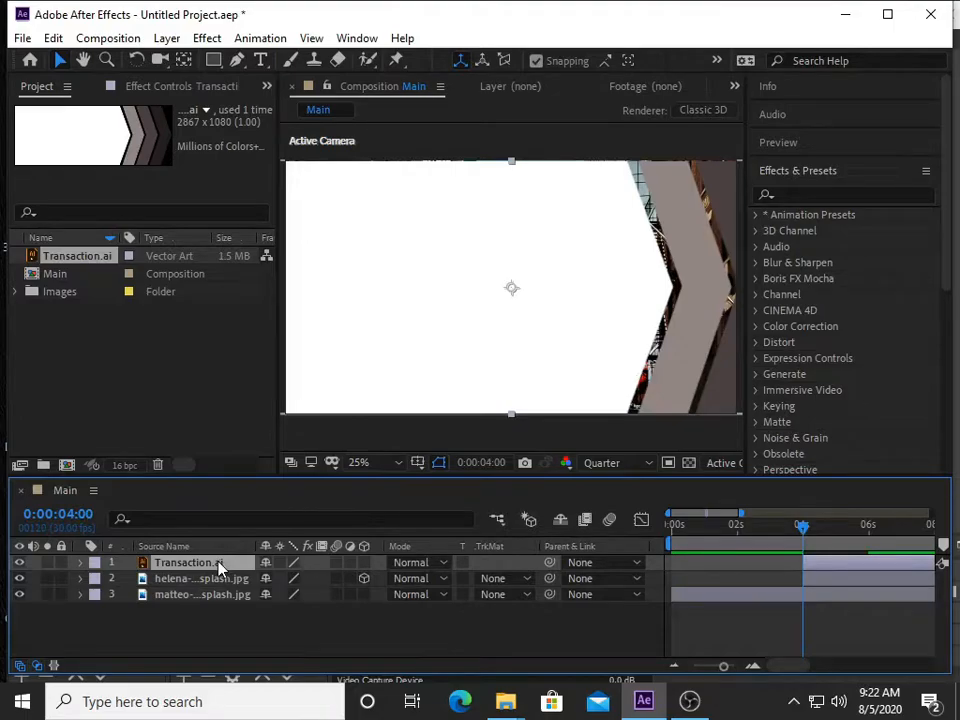
key(p)
drag(272, 578, 52, 572)
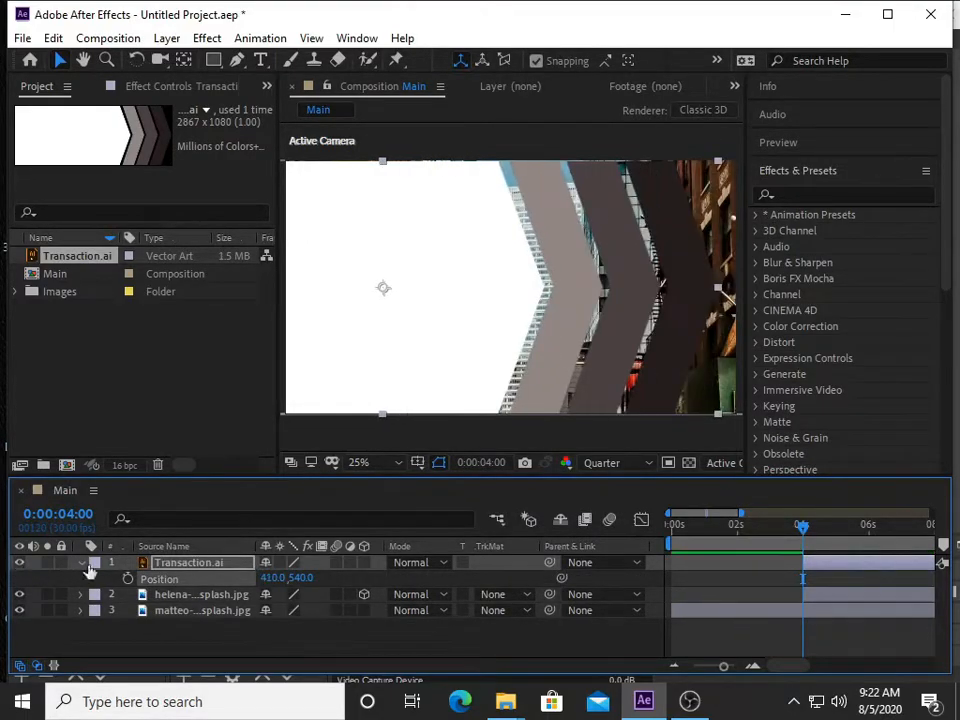
drag(270, 578, 197, 561)
drag(276, 580, 16, 568)
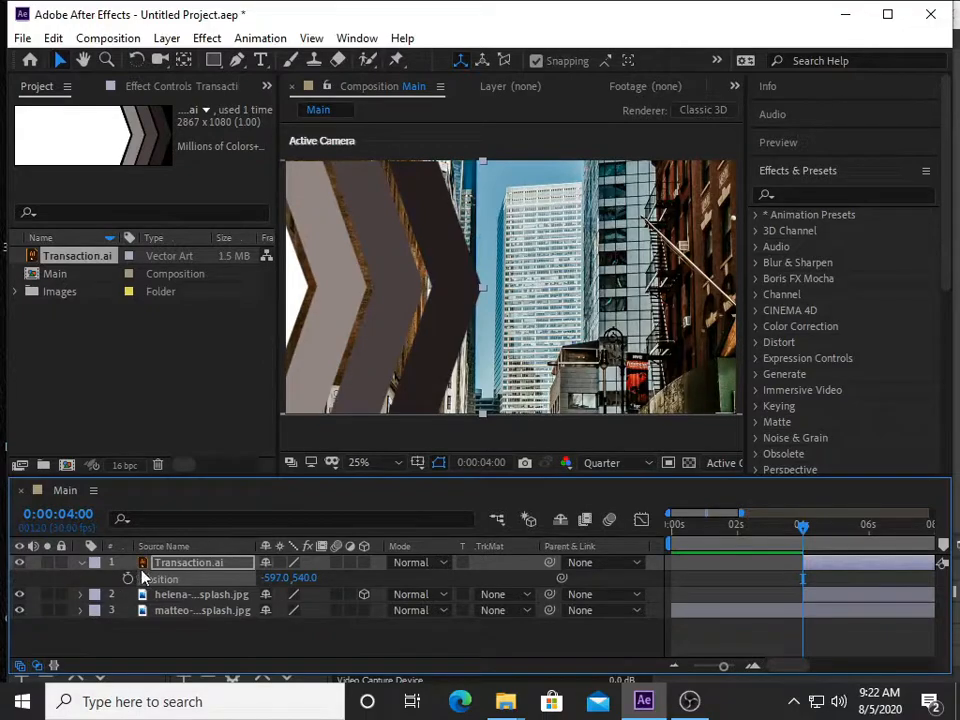
drag(270, 583, 3, 560)
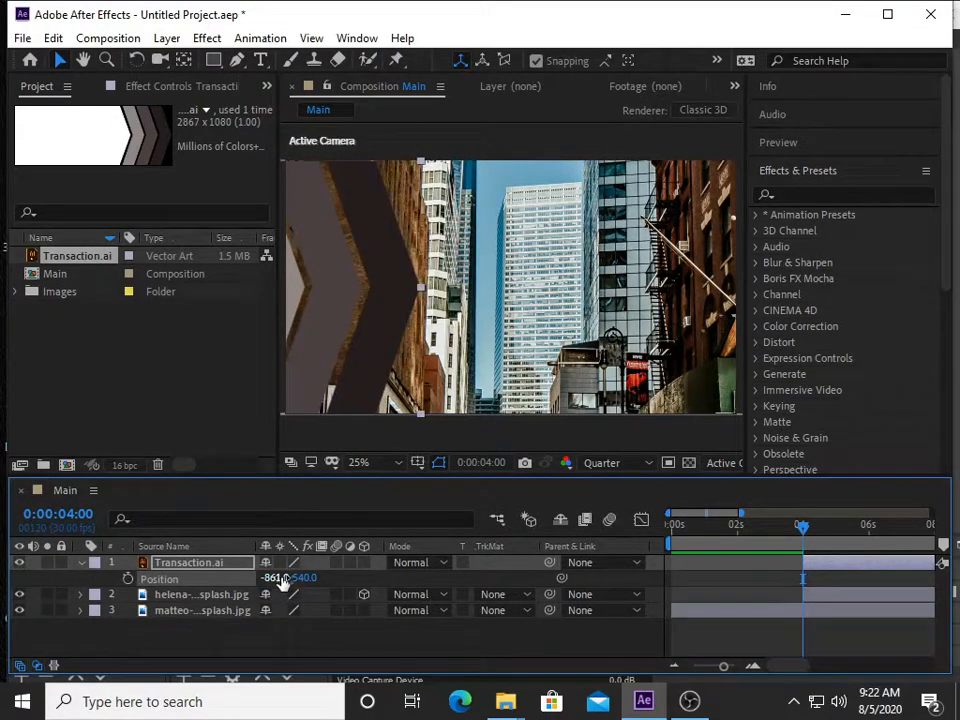
drag(283, 581, 98, 596)
drag(270, 578, 3, 577)
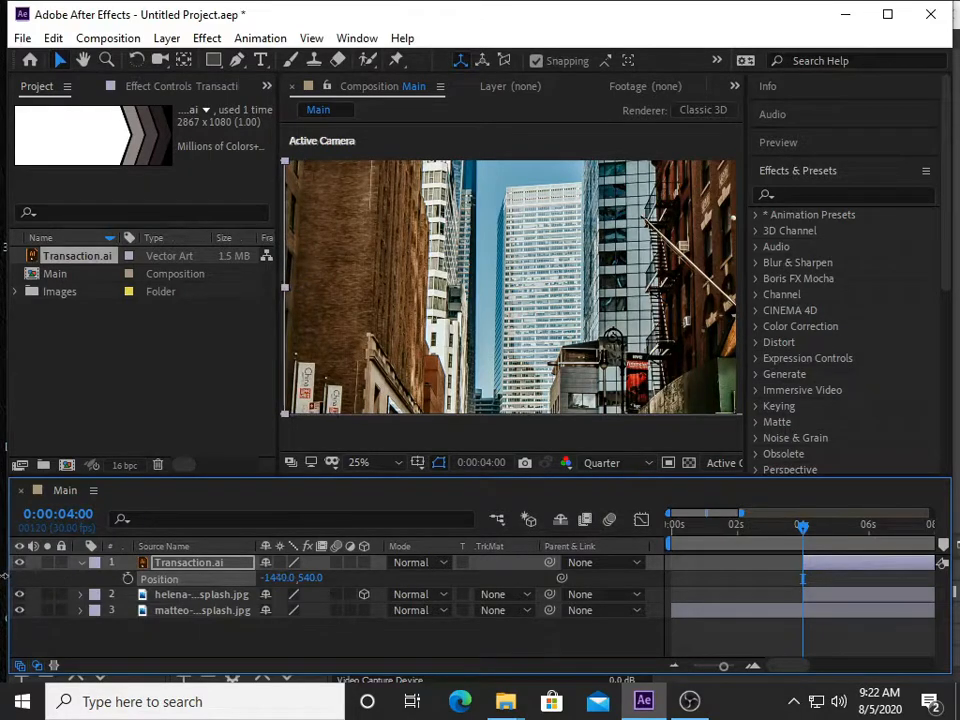
click(127, 578)
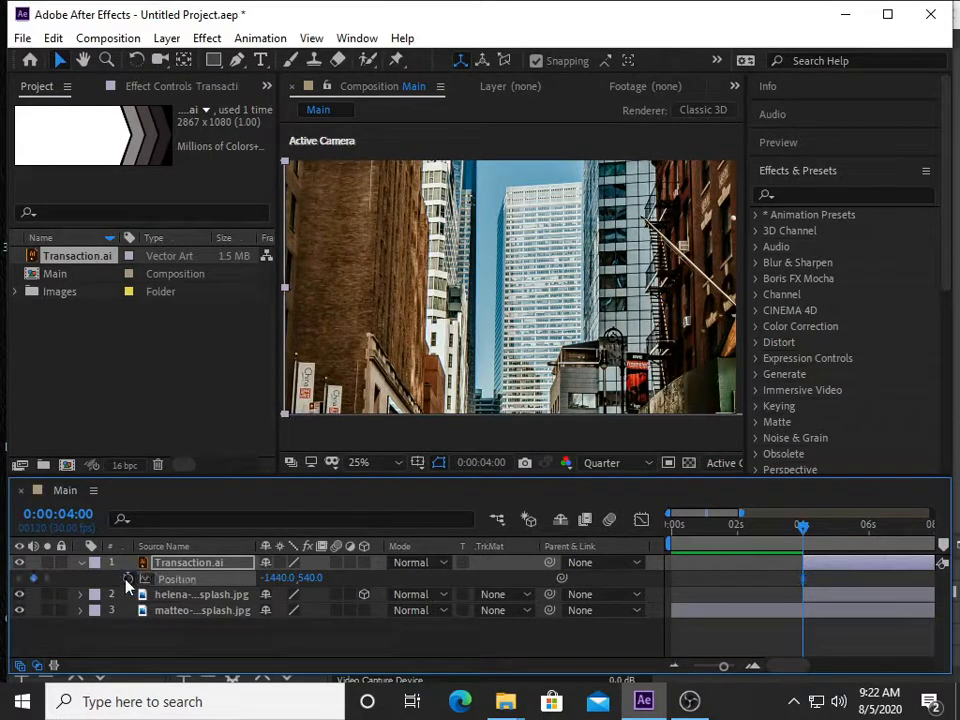
At 0:00:06:00, keyframe the Transaction.ai layer's Position at 1435, 540, collapse the layer, and preview the transition
key(shift+Page_Down)
key(shift+Page_Down)
key(shift+Page_Down)
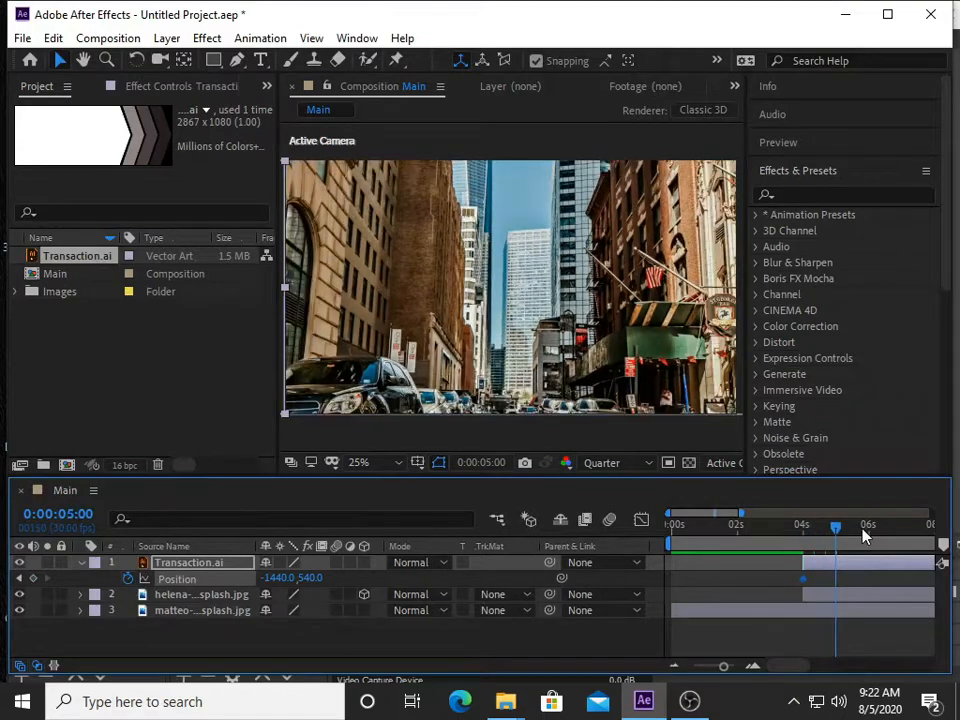
drag(866, 537, 868, 531)
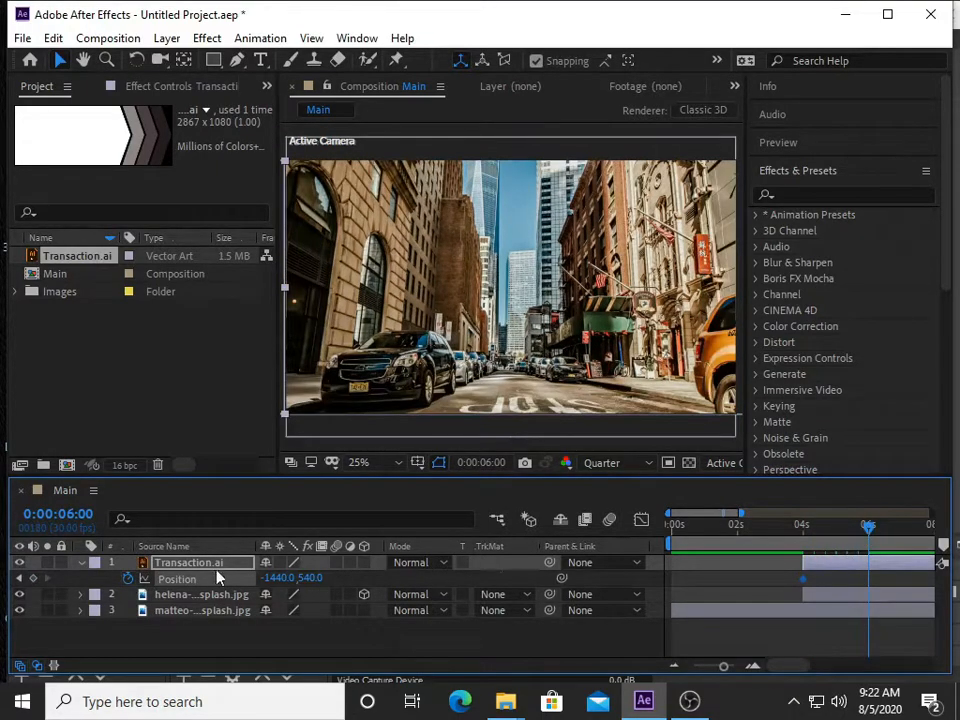
drag(277, 578, 776, 581)
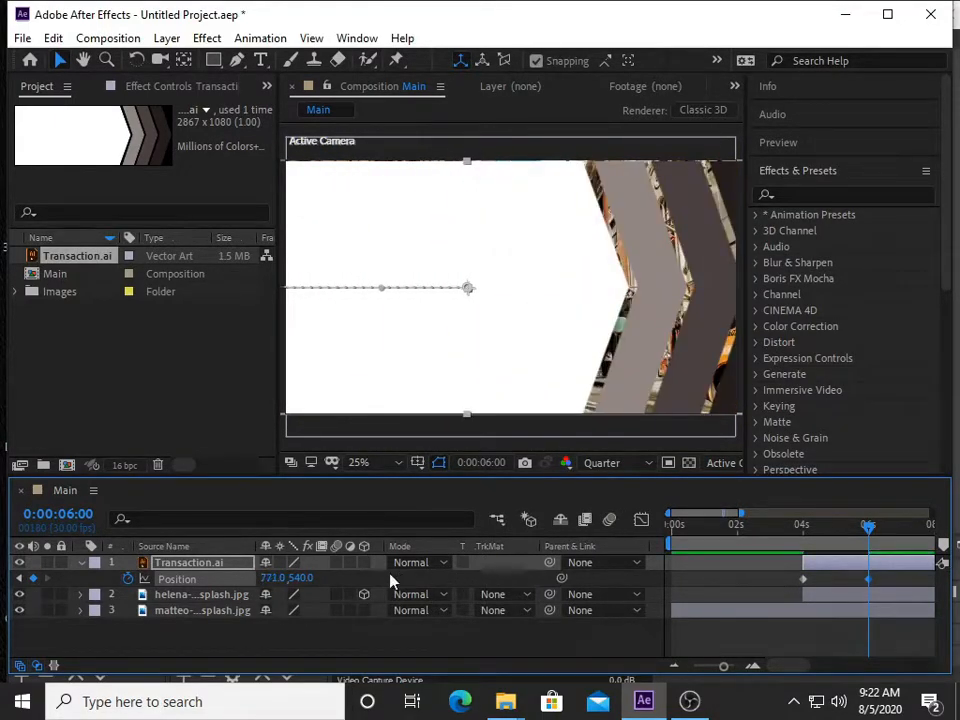
drag(268, 585, 836, 527)
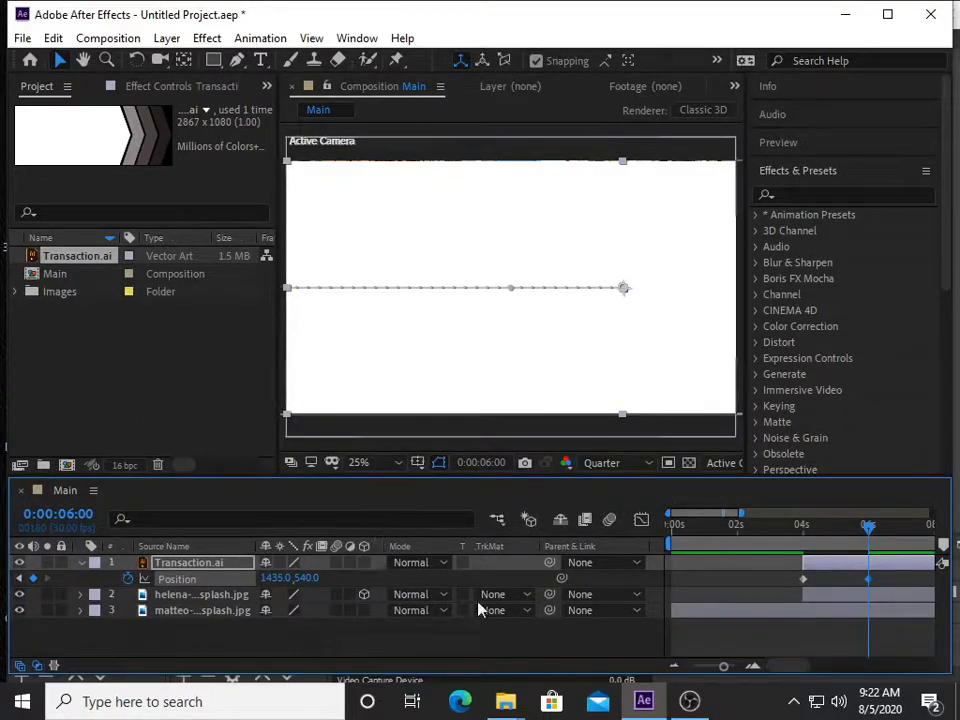
click(86, 565)
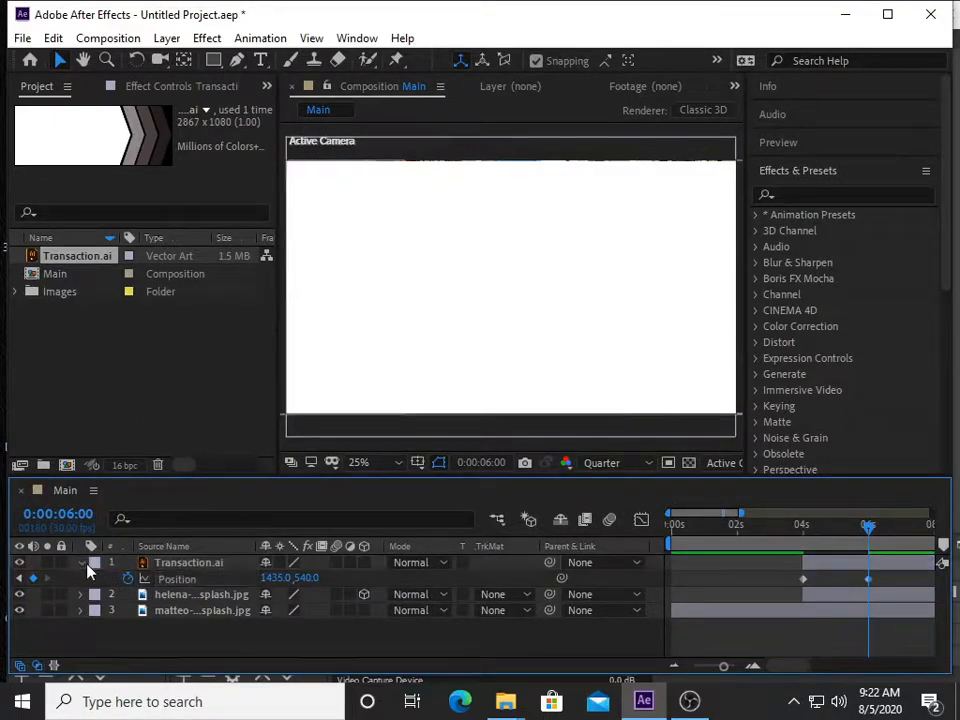
click(84, 564)
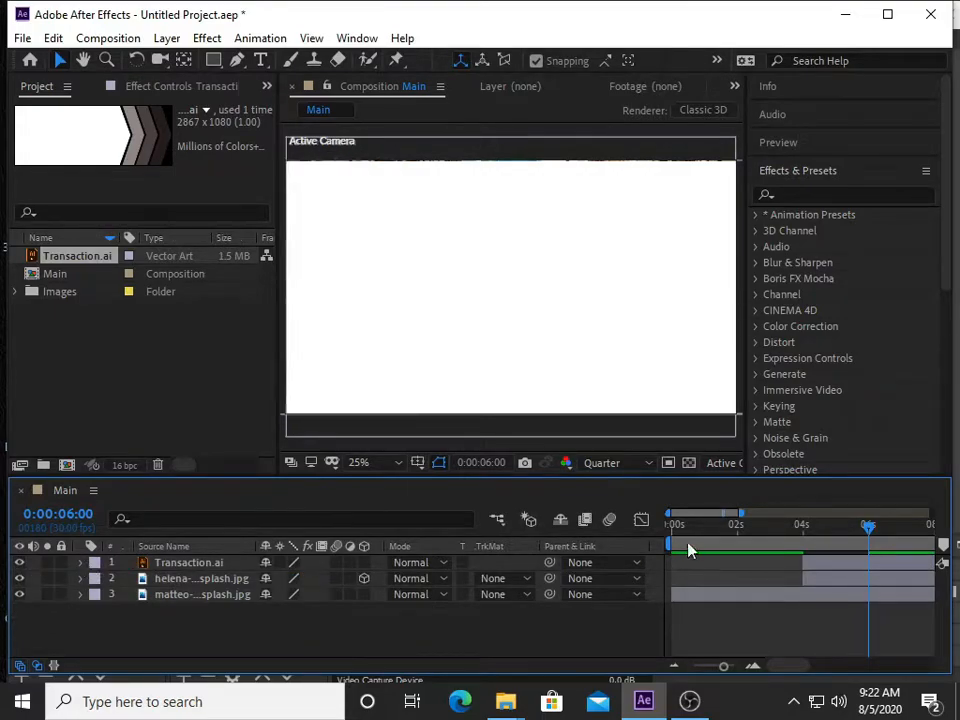
drag(866, 531, 699, 540)
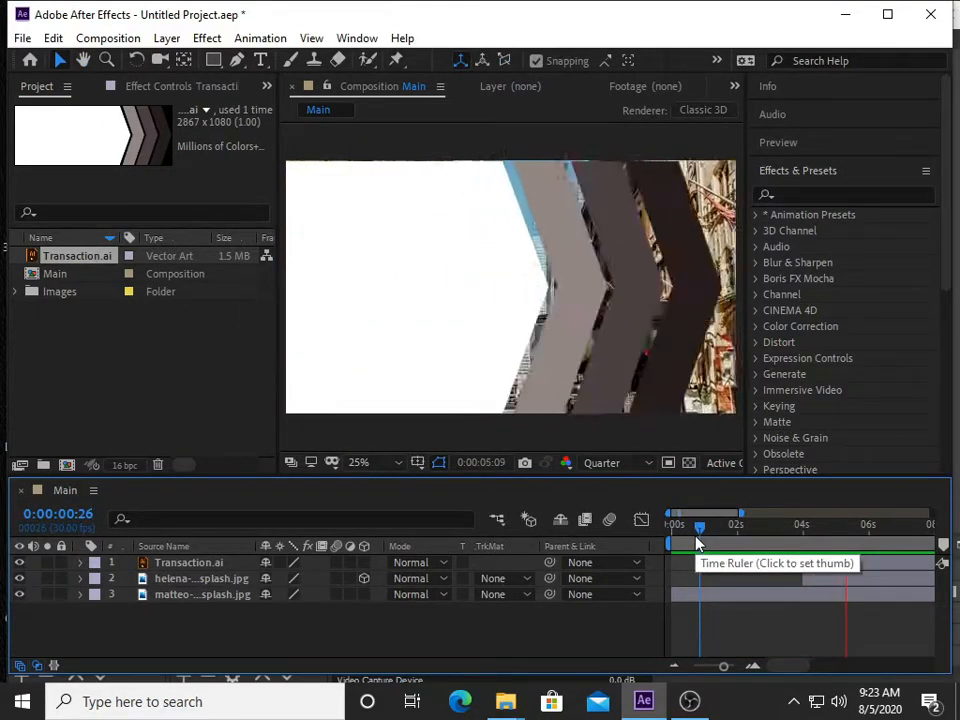
key(space)
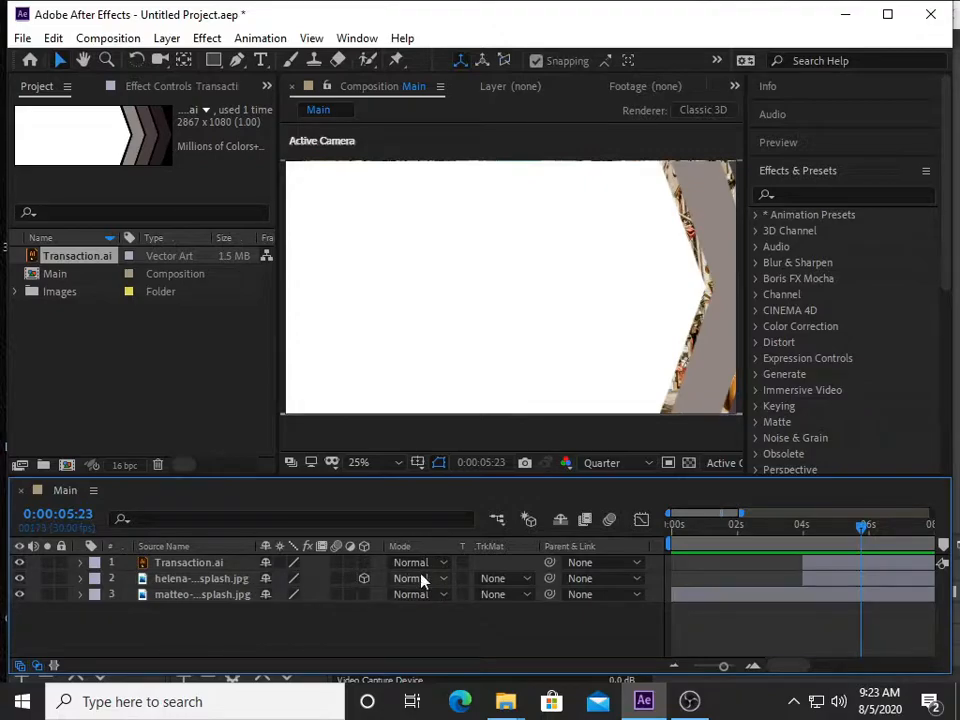
Apply a Luma Matte from Transaction.ai to the street photo layer and preview the transition
click(496, 579)
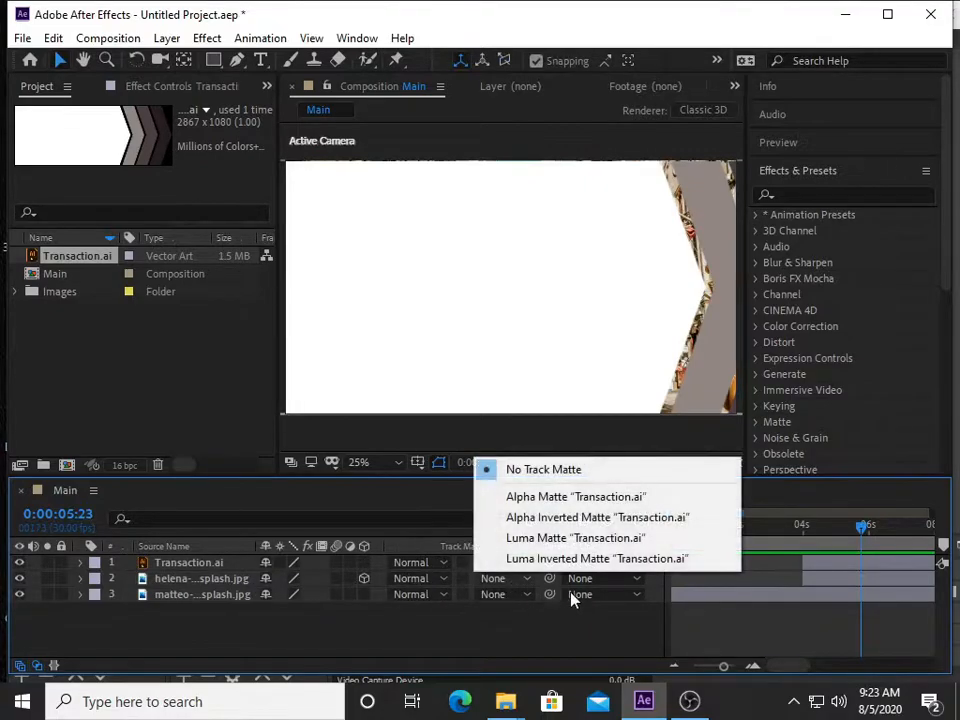
click(581, 540)
key(space)
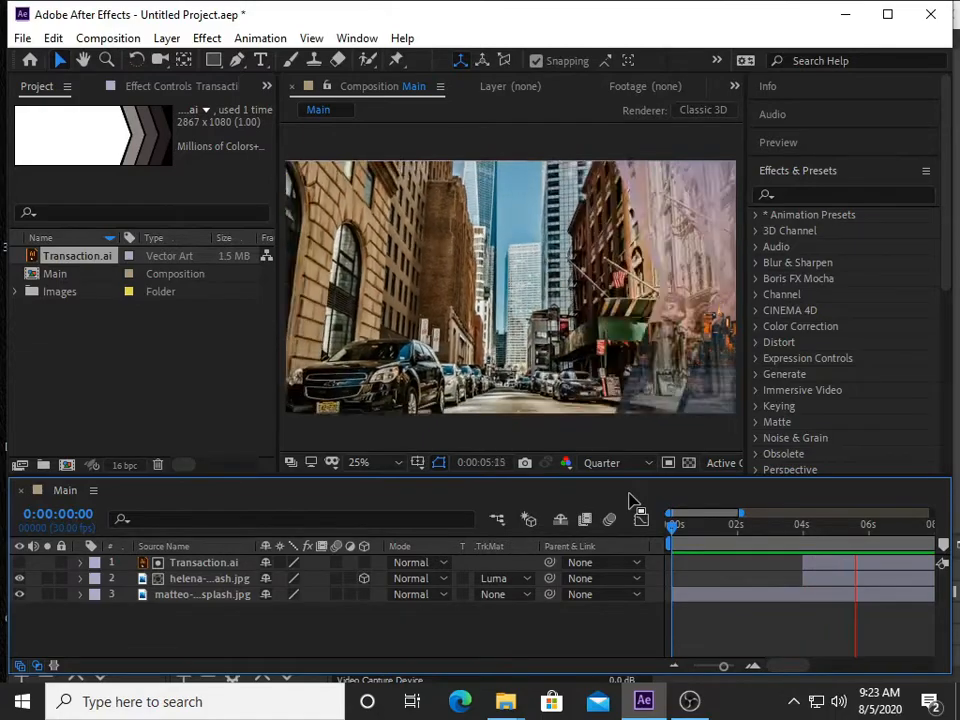
key(space)
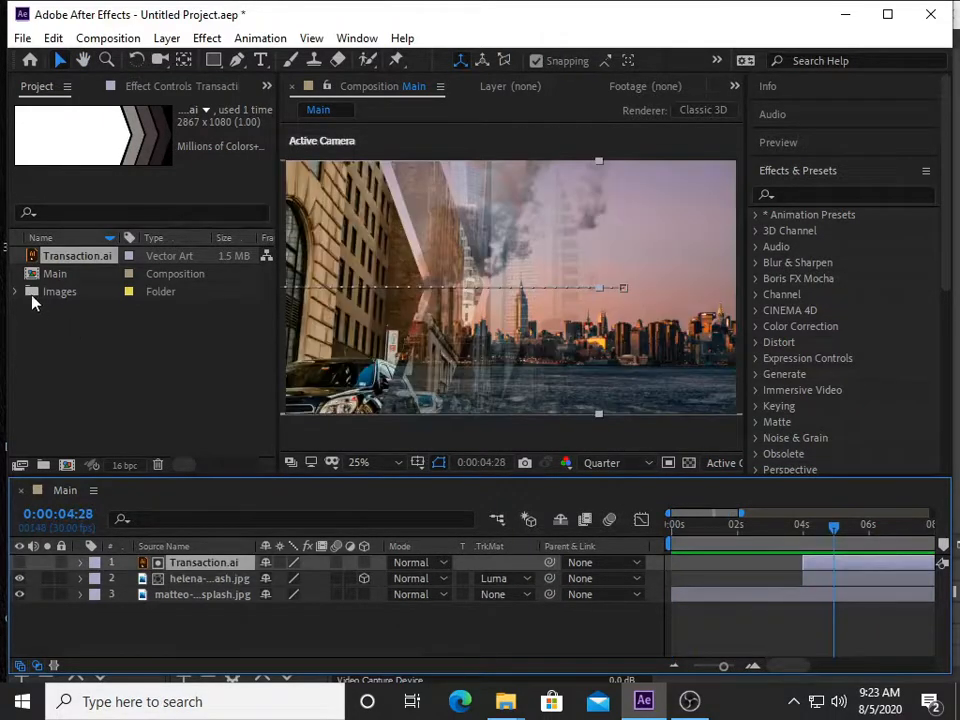
Look through the photos in the Images folder and add the bridge photo as a layer above Transaction.ai
click(15, 292)
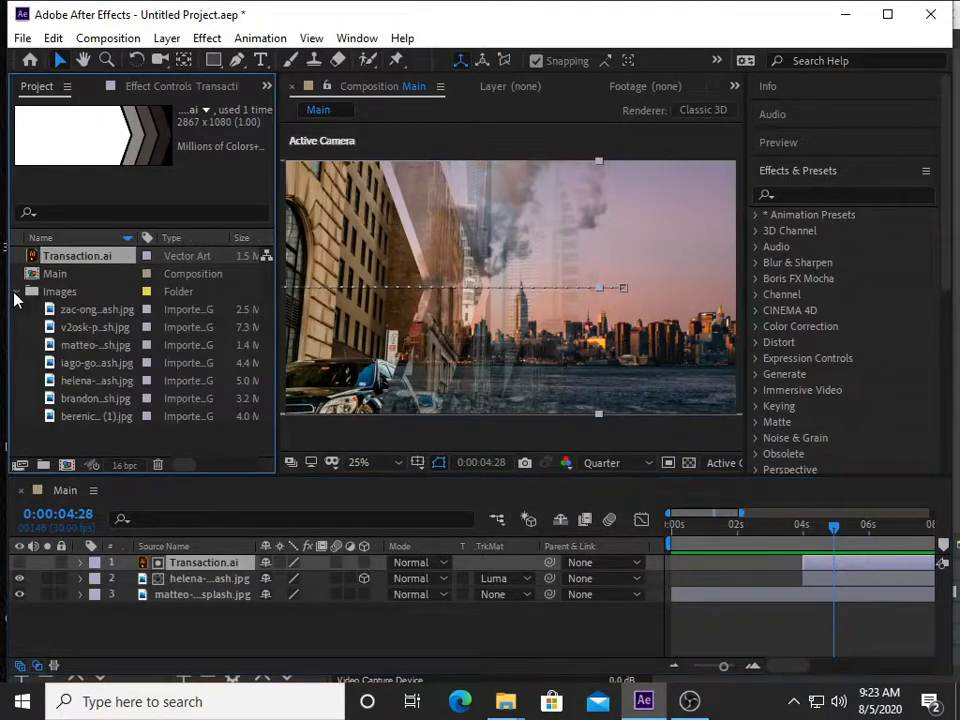
click(76, 330)
click(78, 349)
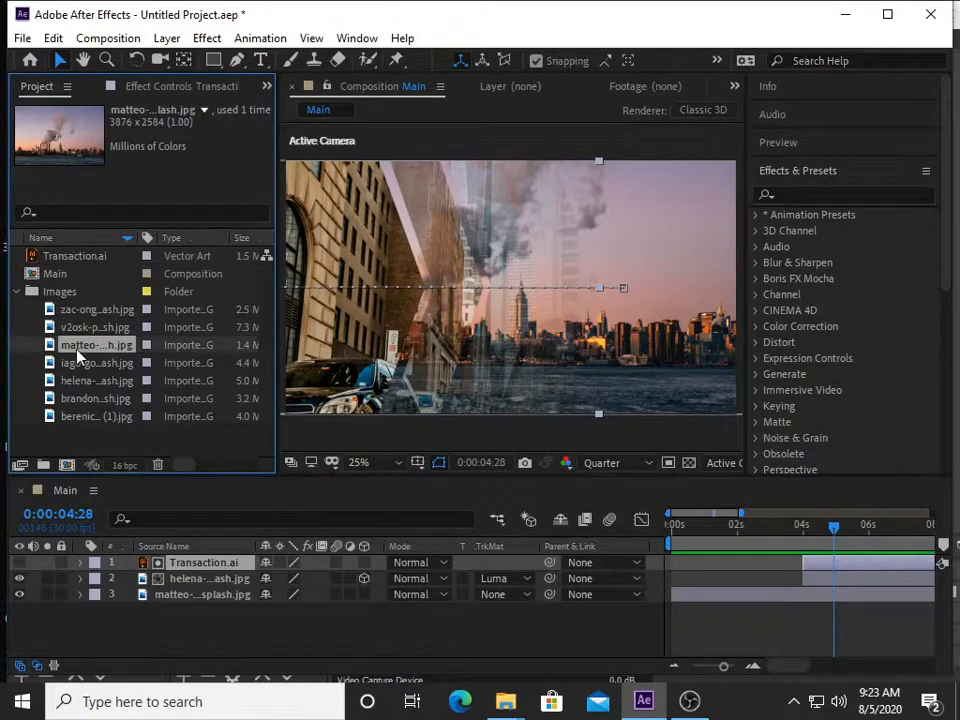
click(78, 365)
click(76, 382)
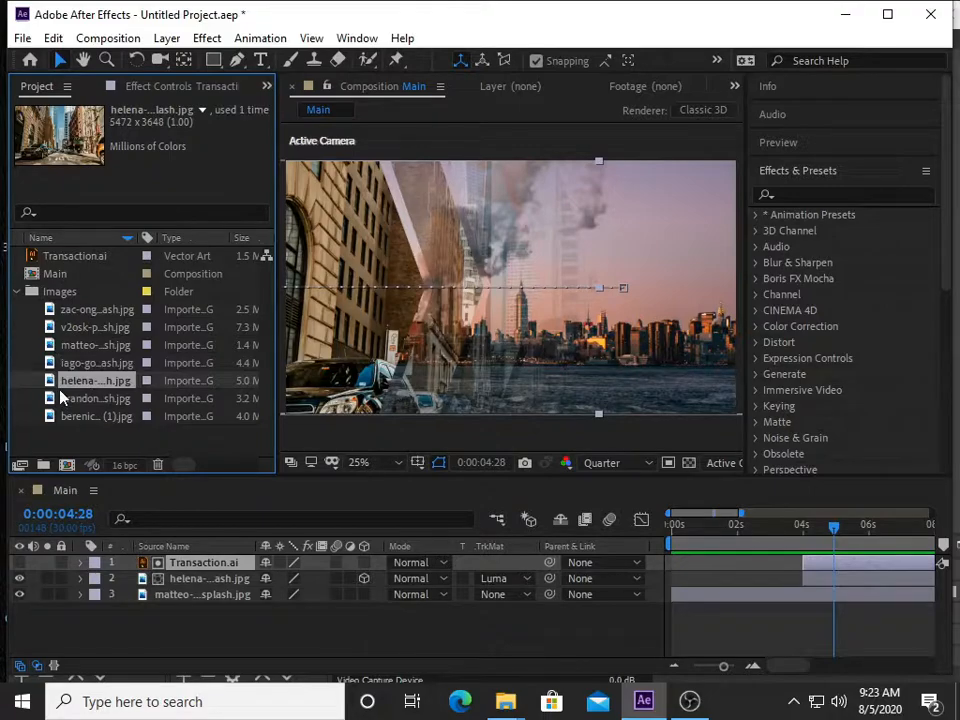
key(ctrl+shift+a)
click(66, 399)
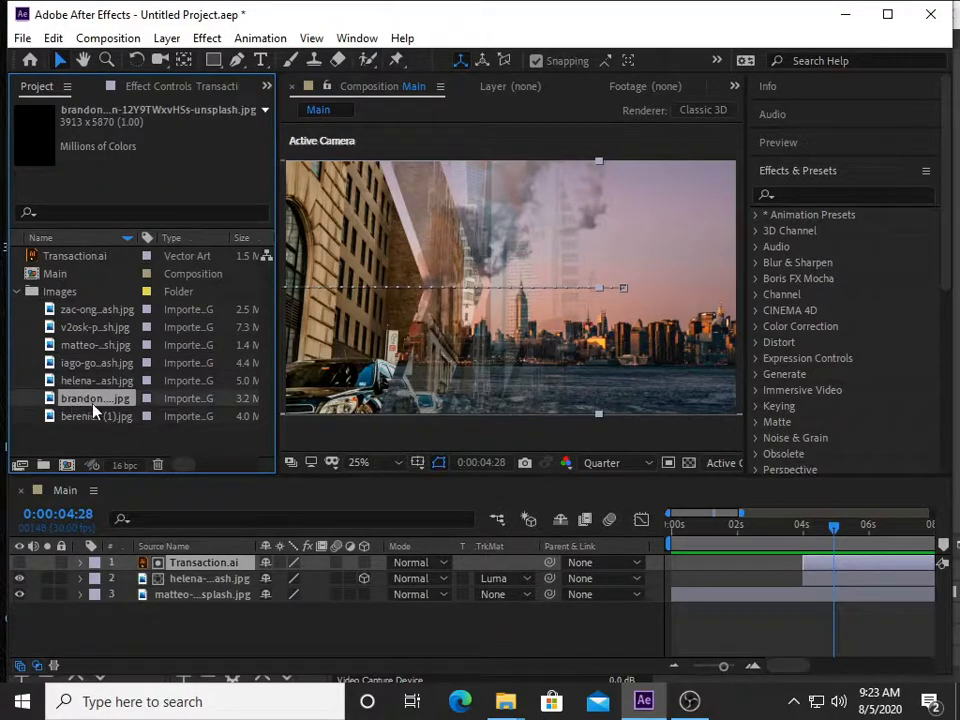
click(72, 417)
drag(99, 422, 203, 566)
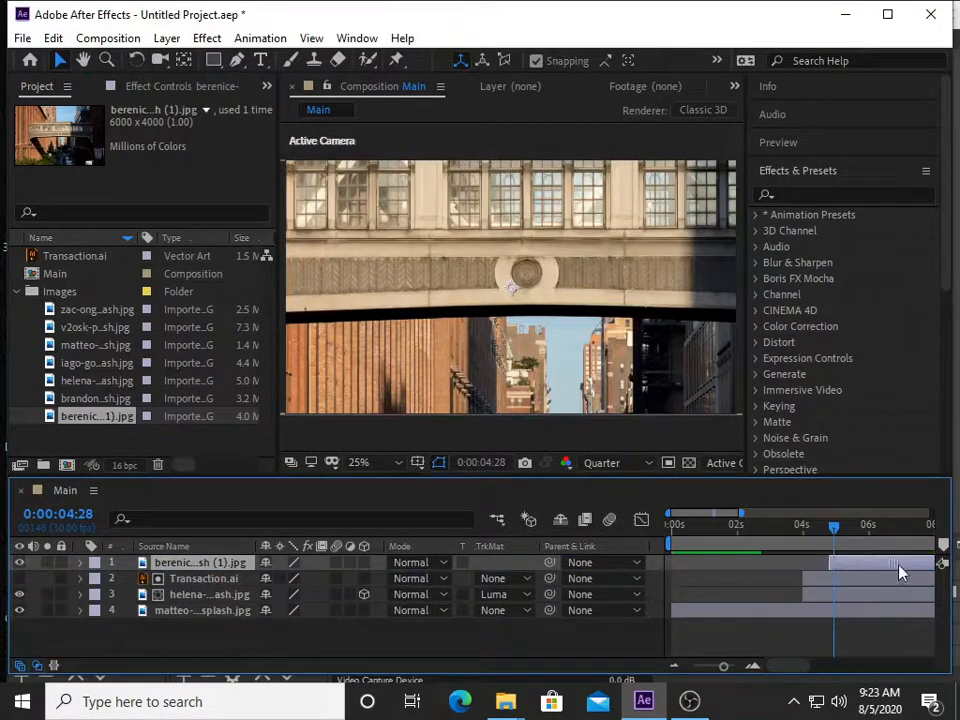
Shift the bridge photo layer past the Transaction.ai keyframes so that it starts at 0:00:08:00
drag(897, 566, 930, 567)
click(843, 581)
key(p)
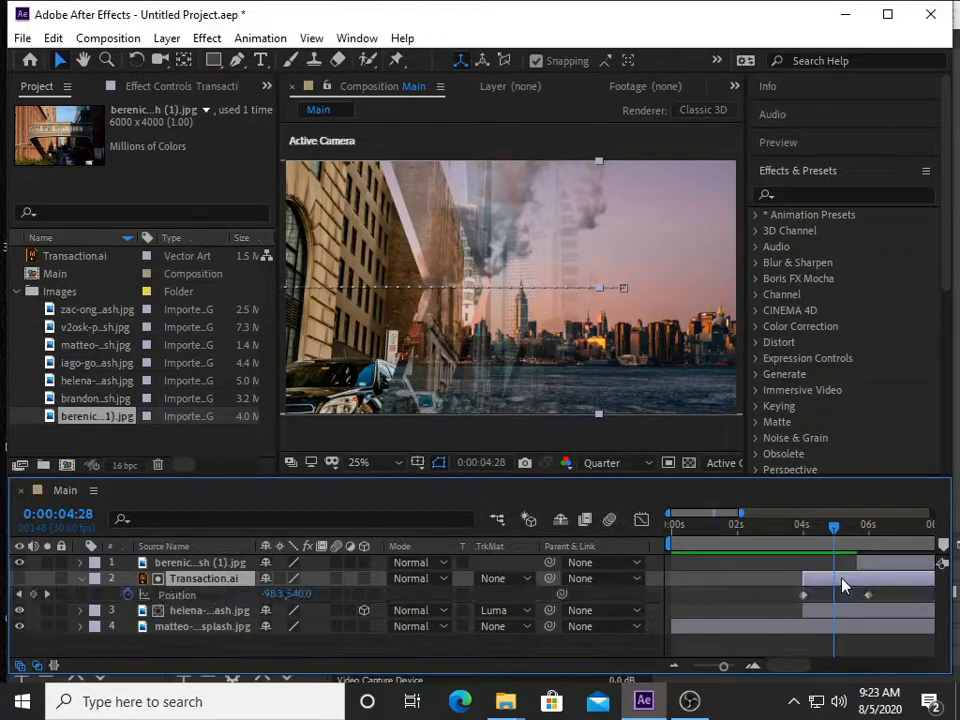
click(874, 567)
mouse_move(876, 570)
mouse_down()
mouse_move(894, 570)
mouse_move(884, 566)
mouse_up()
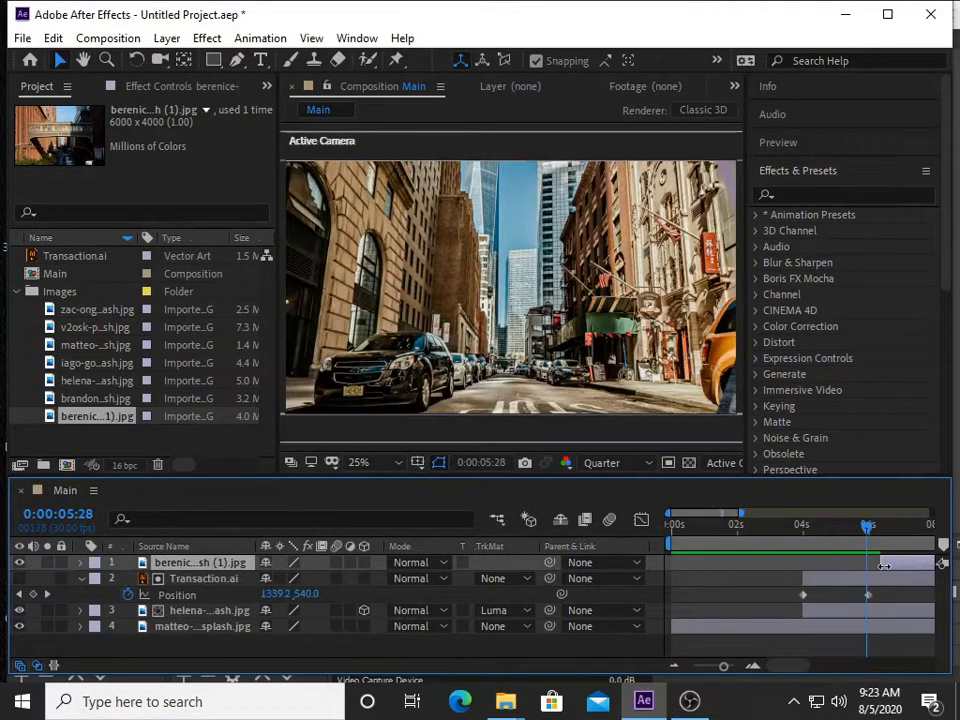
key(Page_Down)
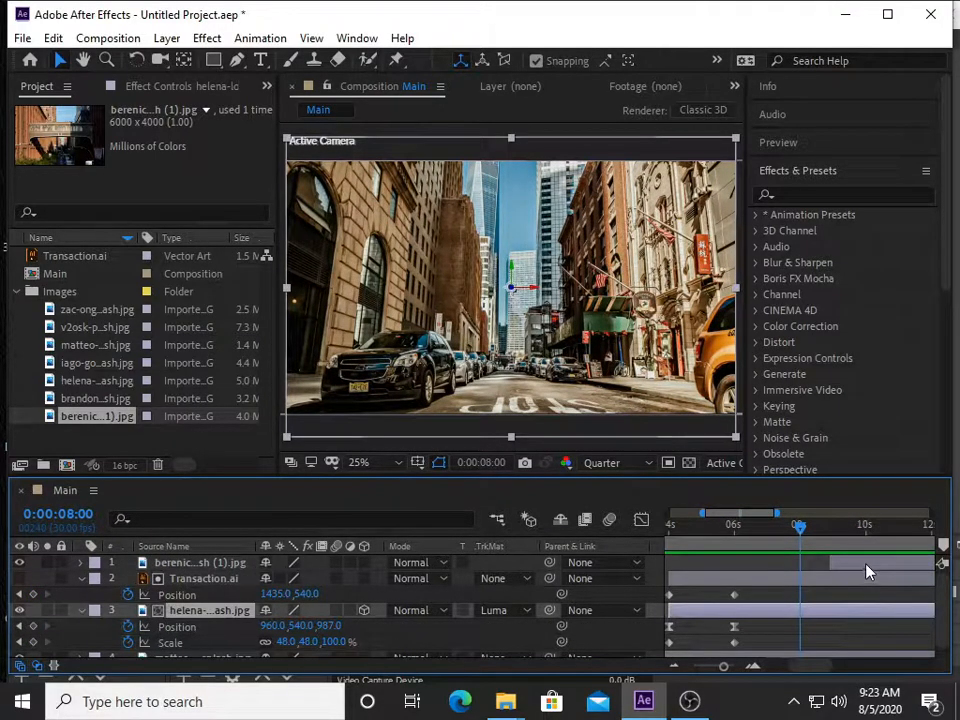
drag(865, 570, 837, 576)
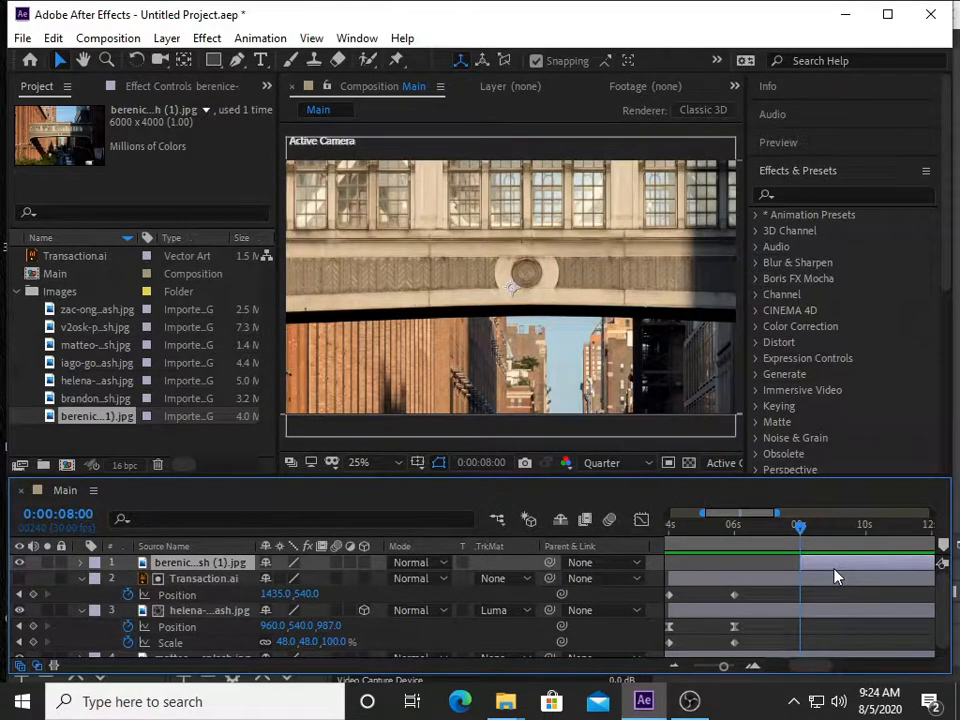
Collapse the lower layers and set starting Position and Scale keyframes on the bridge photo at 0:00:08:00
click(81, 579)
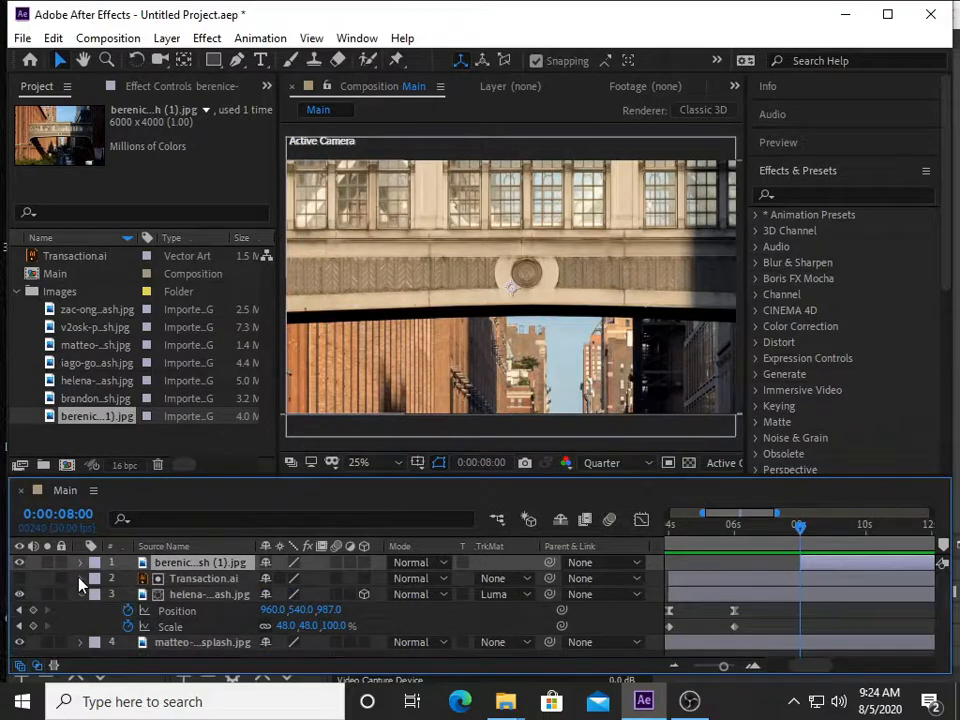
click(81, 594)
click(81, 562)
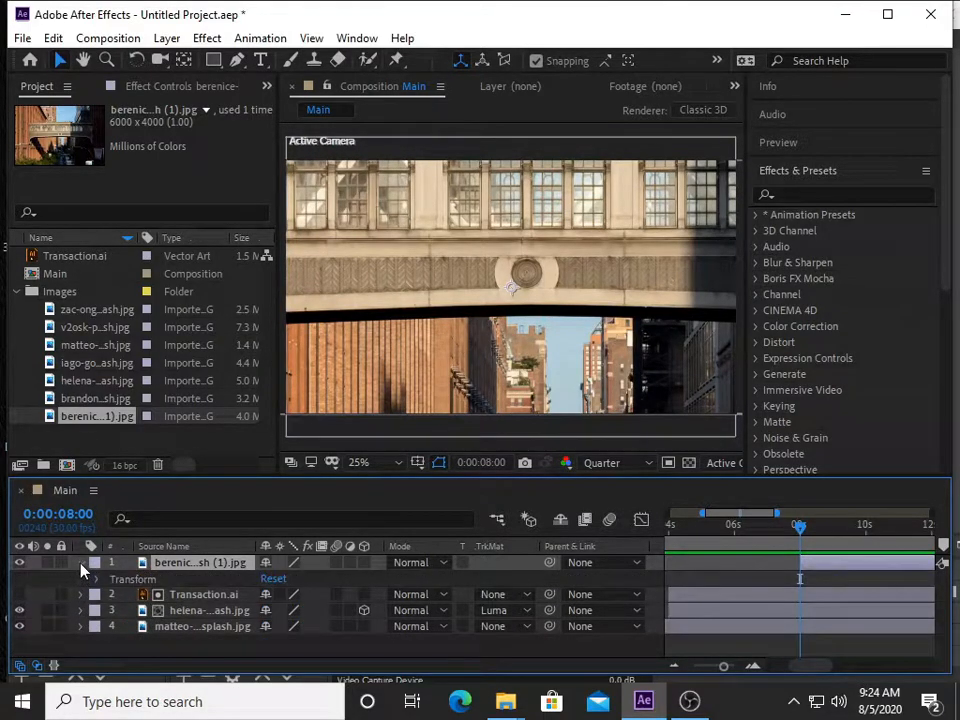
key(s)
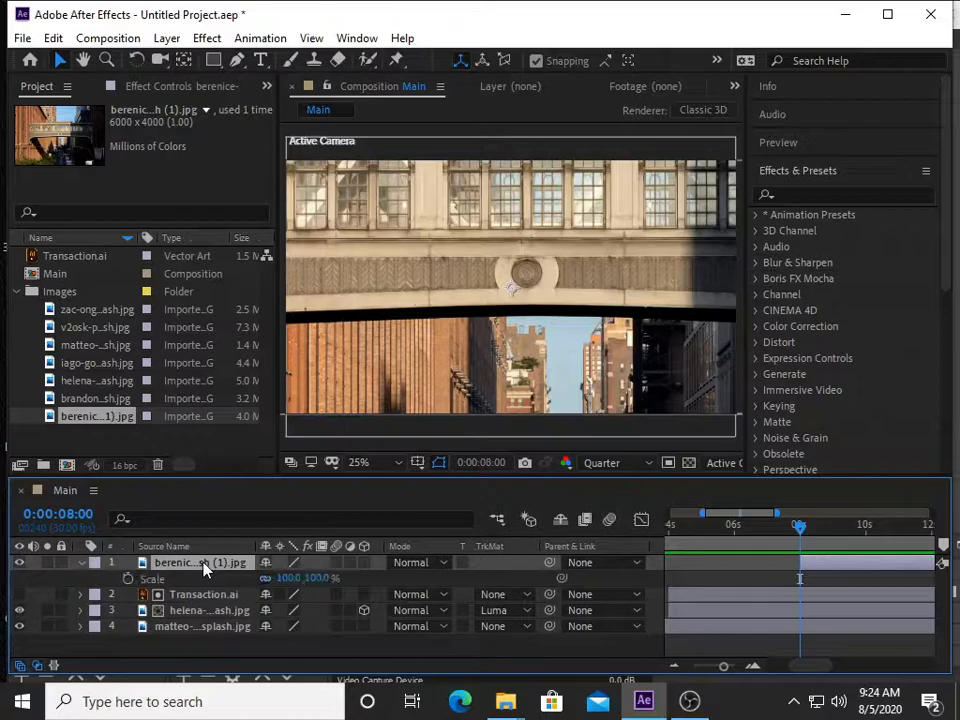
key(shift+p)
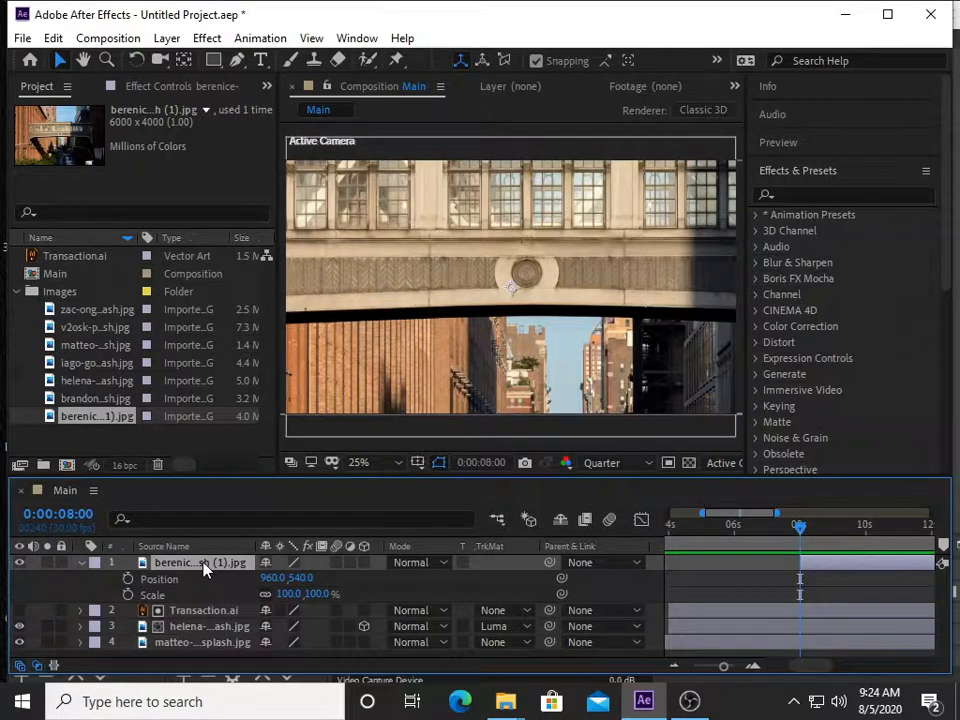
click(127, 580)
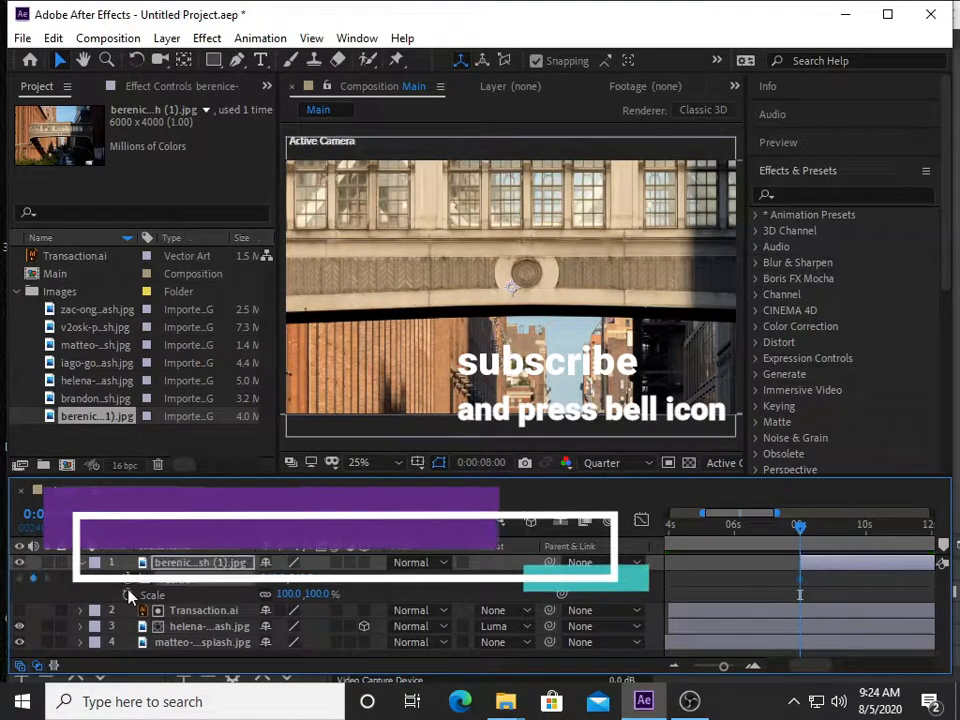
click(128, 595)
At 0:00:10:00, keyframe the bridge photo's Scale at 36%
key(shift+Page_Down)
key(shift+Page_Down)
key(shift+Page_Down)
key(shift+Page_Down)
key(shift+Page_Down)
key(shift+Page_Down)
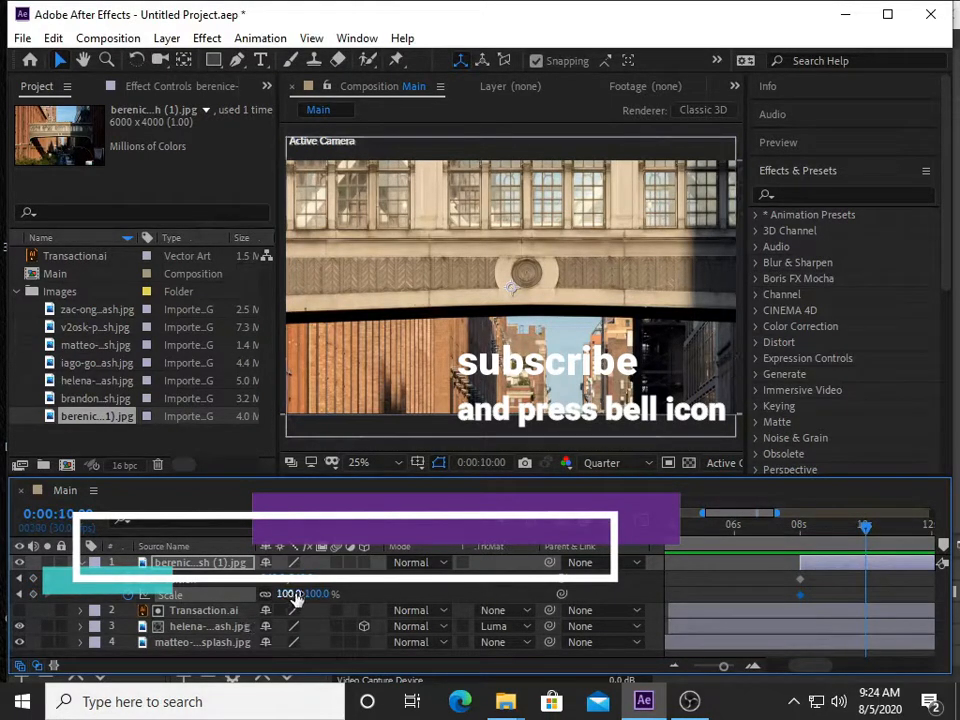
drag(300, 596, 250, 594)
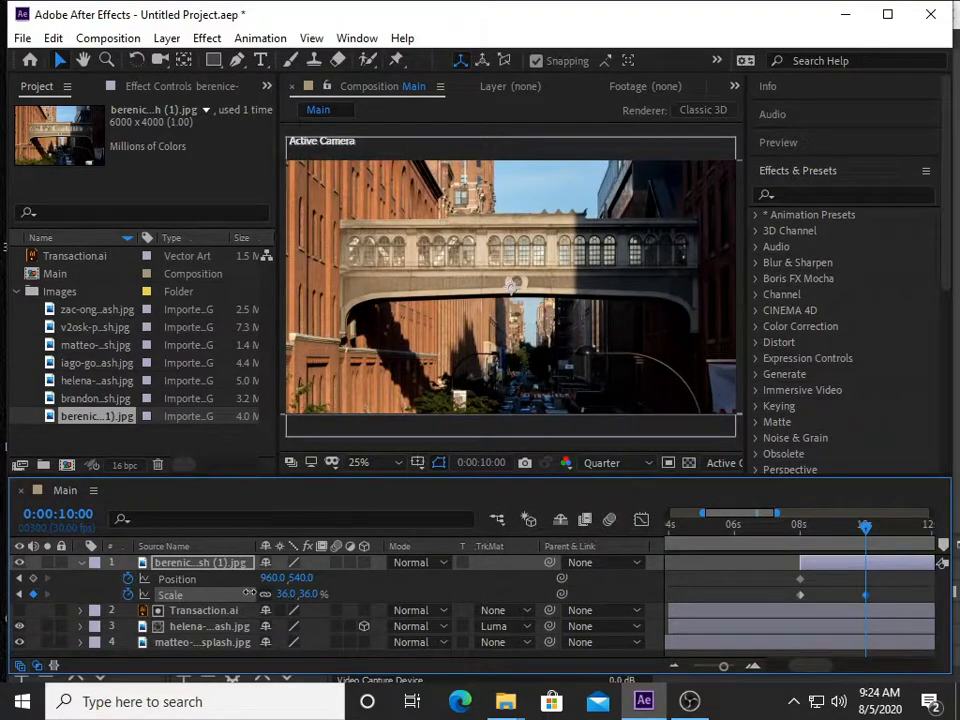
Make the bridge photo a 3D layer, keyframe its Z Position at 347 at 0:00:10:00, and preview the animation
click(366, 562)
drag(303, 579, 659, 591)
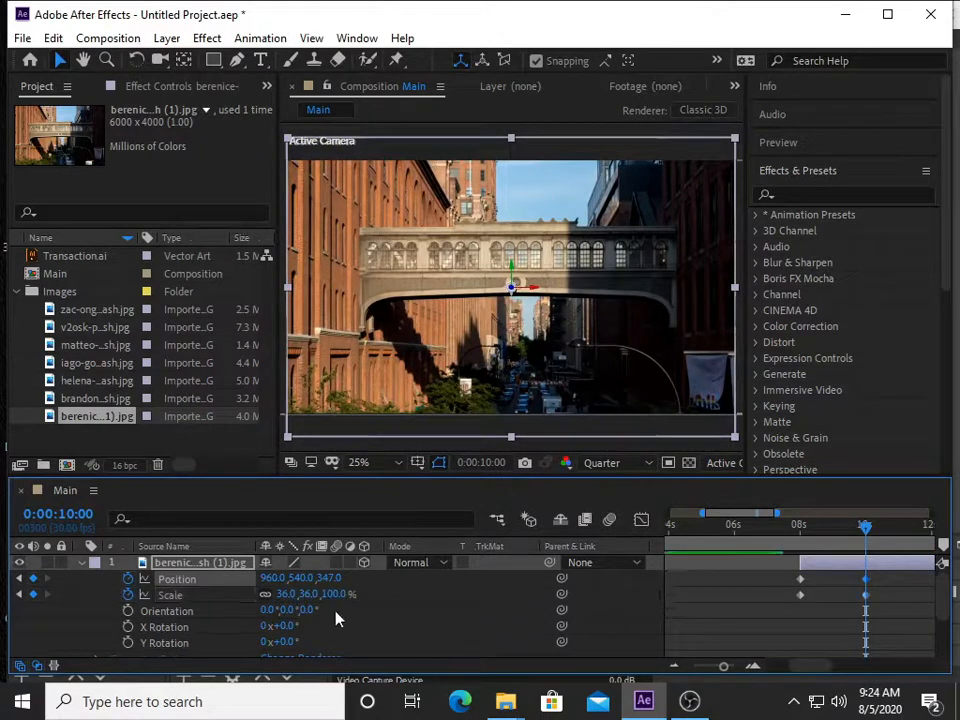
drag(868, 540, 790, 543)
key(space)
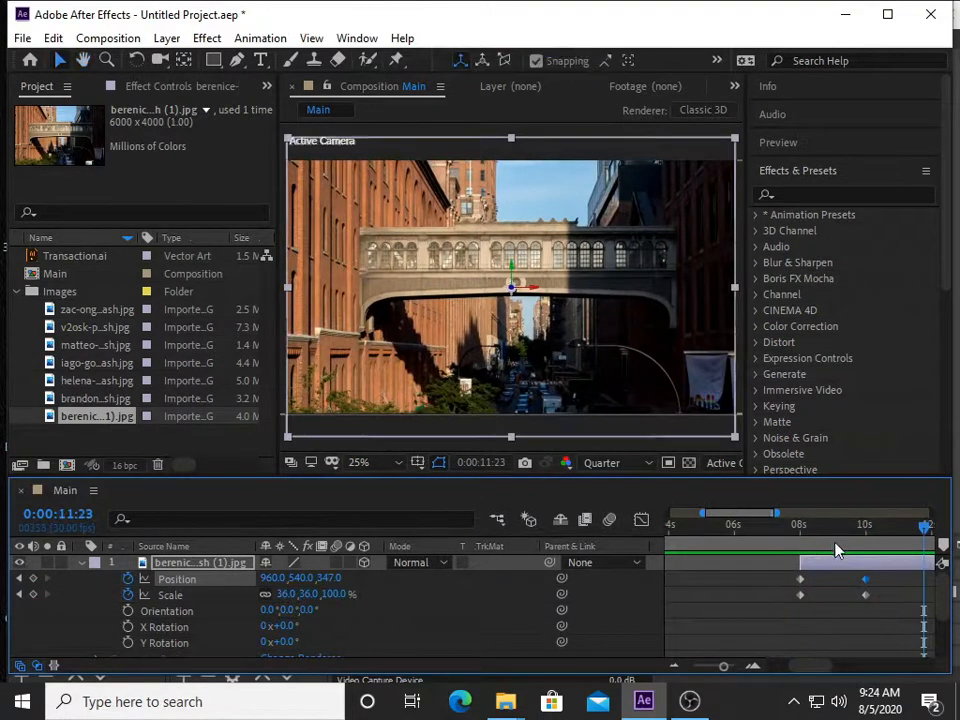
Apply Easy Ease to both Position keyframes of the bridge photo, return to 0:00:08:01, and collapse the layer
drag(878, 585, 780, 585)
key(F9)
drag(922, 527, 797, 534)
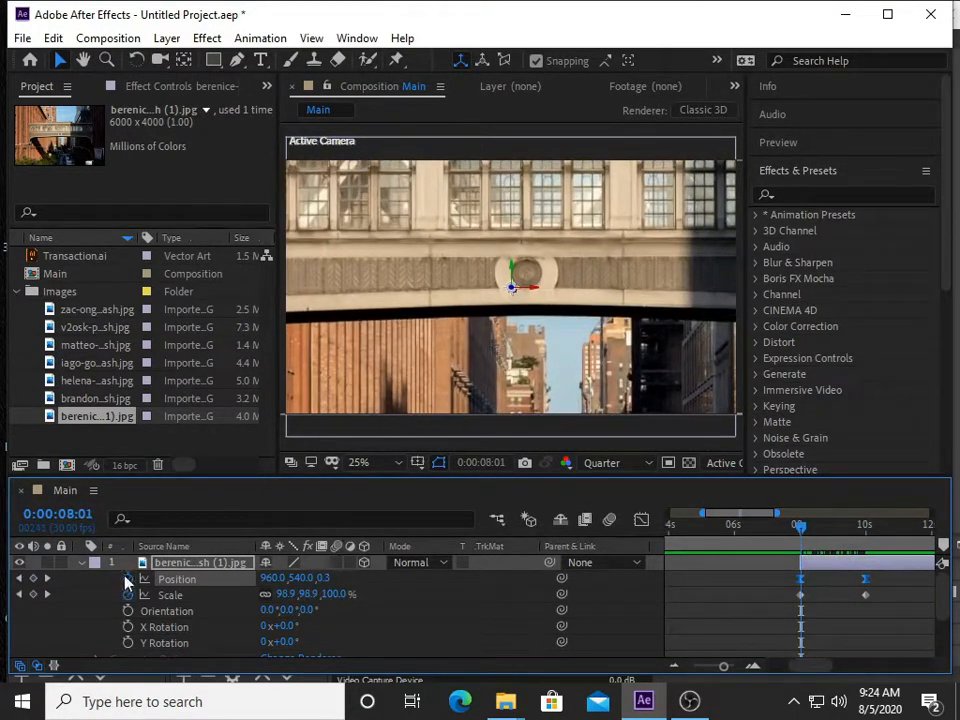
click(81, 563)
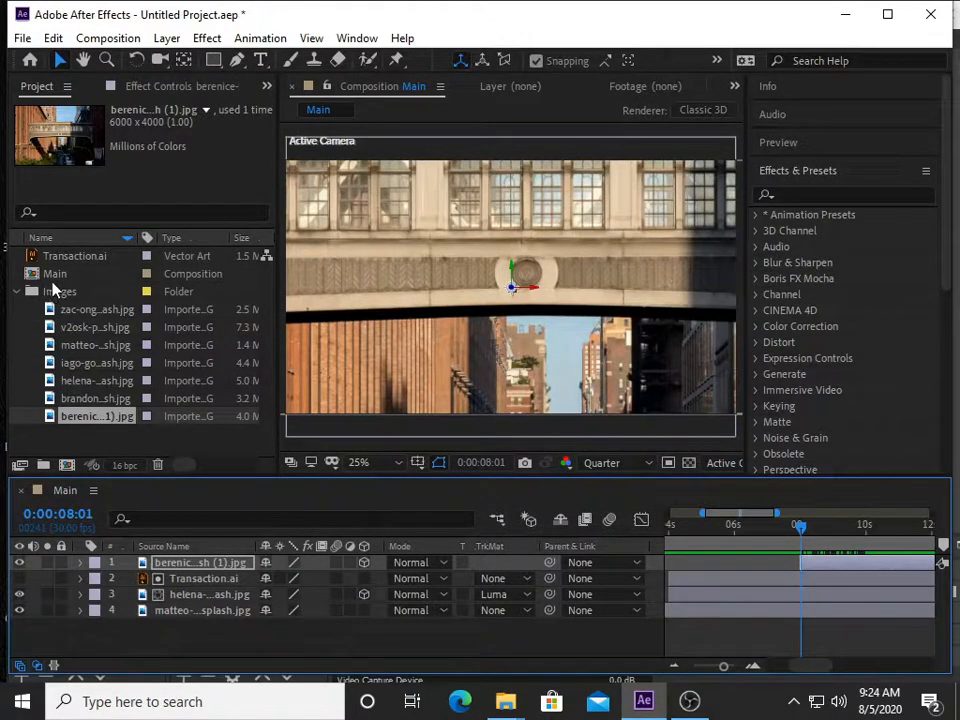
Add a second Transaction.ai layer above the bridge photo and shift it to start together with that photo
click(96, 258)
drag(96, 258, 186, 562)
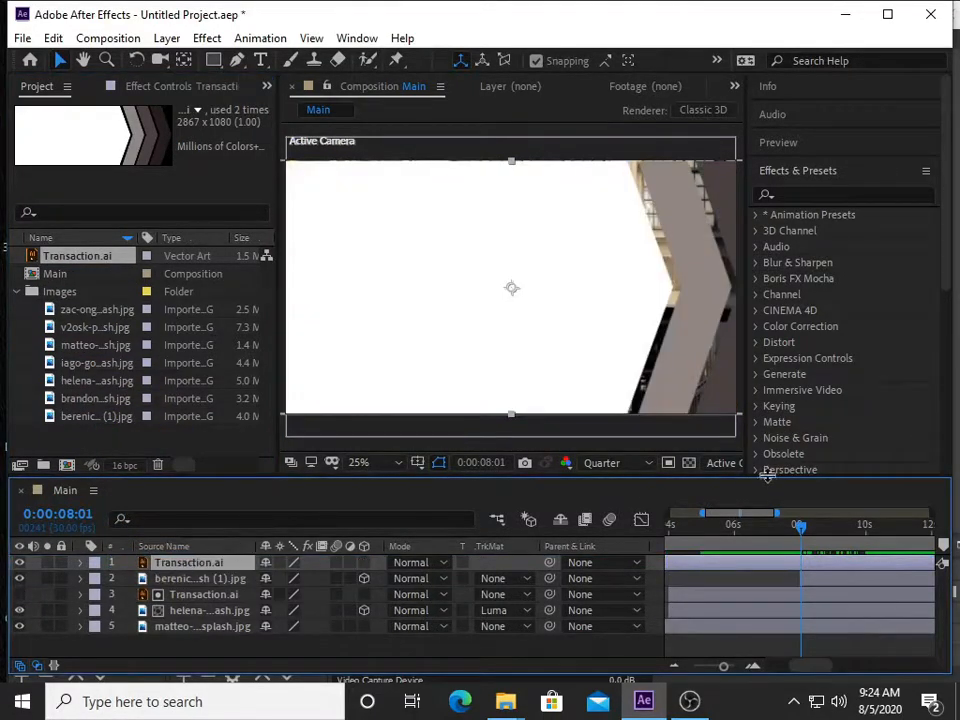
drag(808, 567, 909, 573)
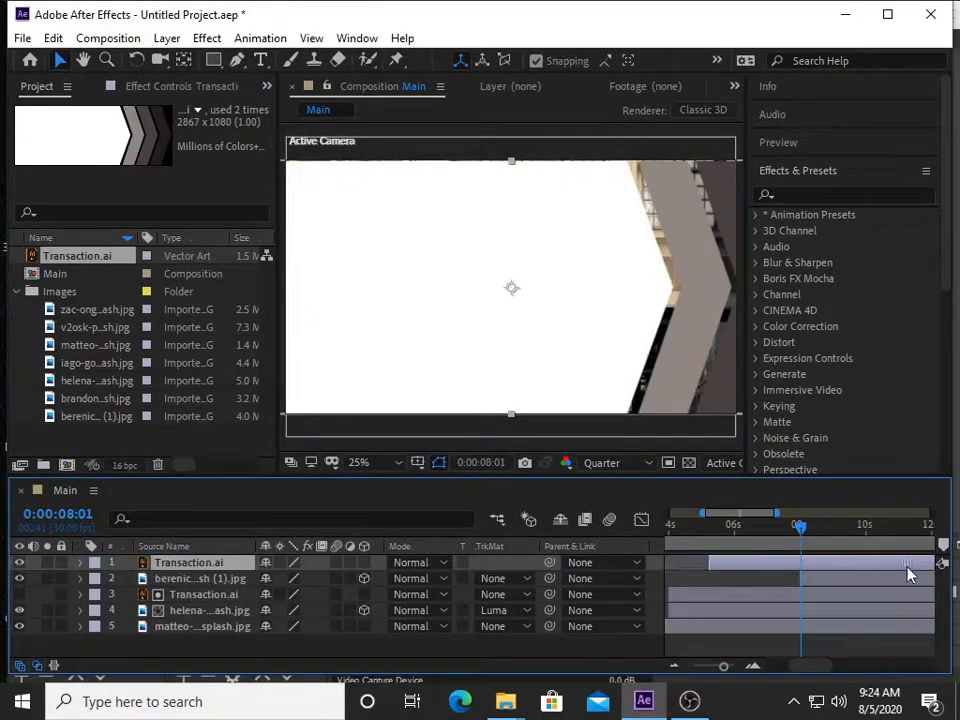
drag(815, 568, 824, 566)
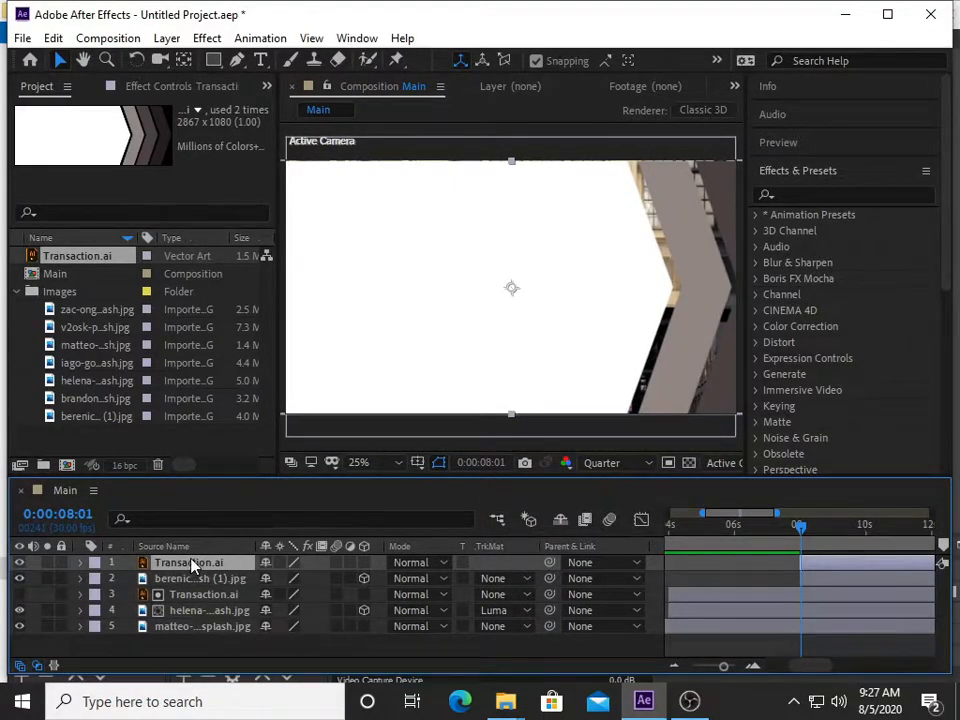
At 0:00:08:01, move the new Transaction.ai layer off-screen to Position -1436, 540 and set a starting Position keyframe
key(p)
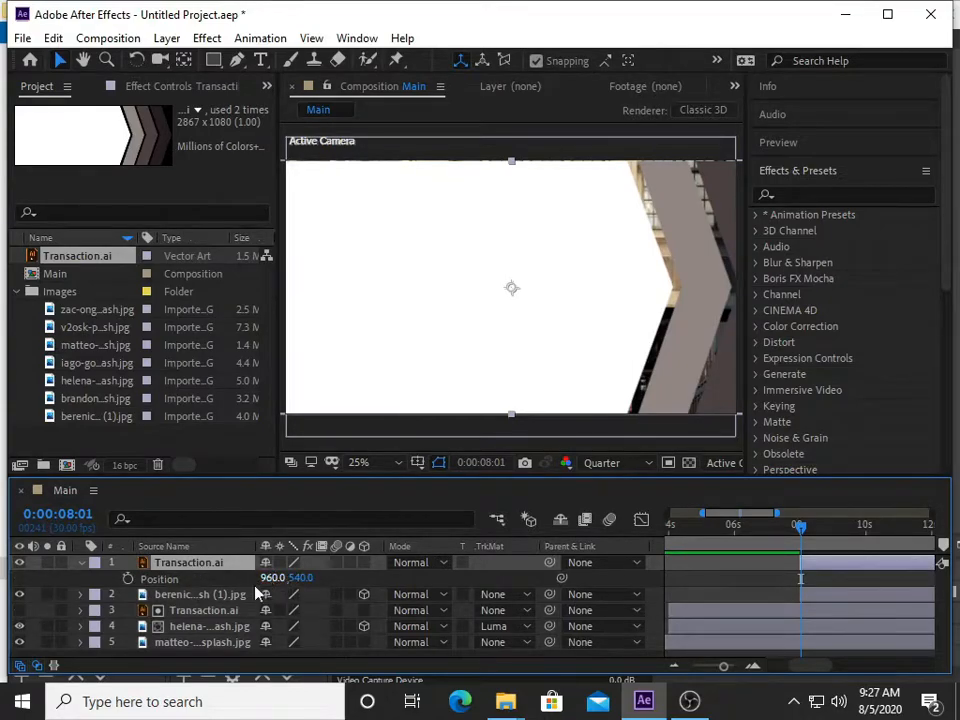
drag(278, 582, 197, 581)
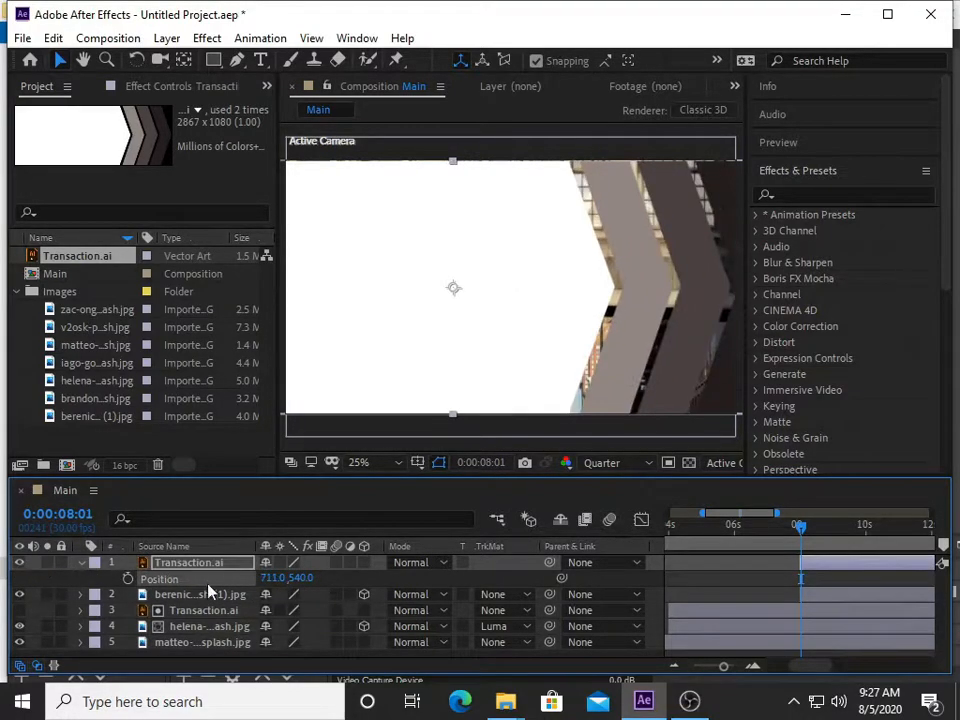
drag(275, 585, 35, 580)
click(94, 573)
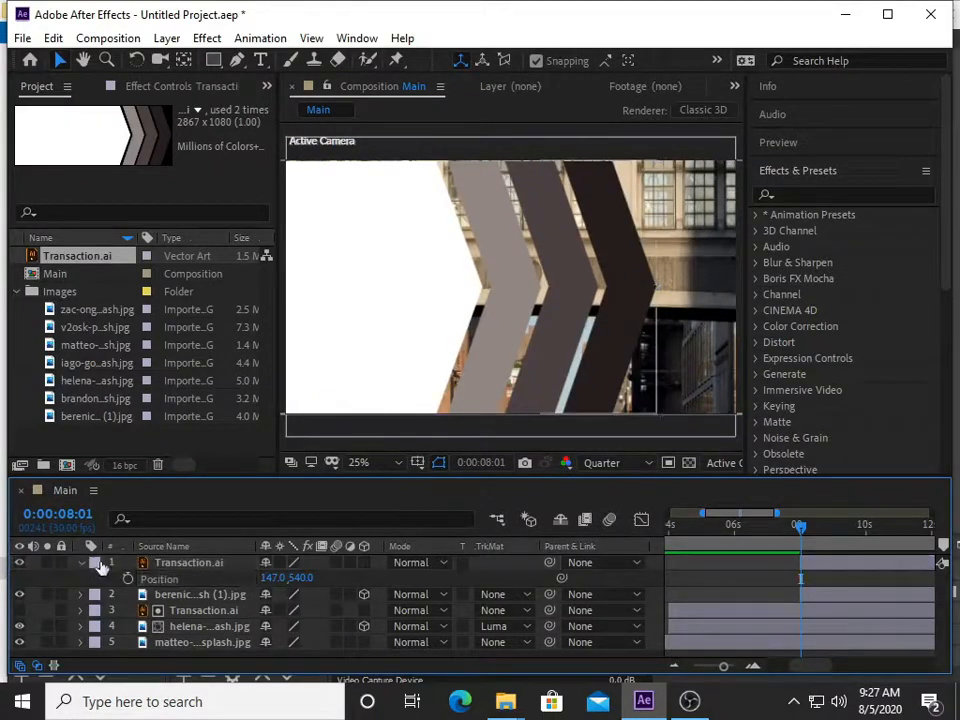
drag(267, 578, 113, 590)
drag(272, 583, 20, 548)
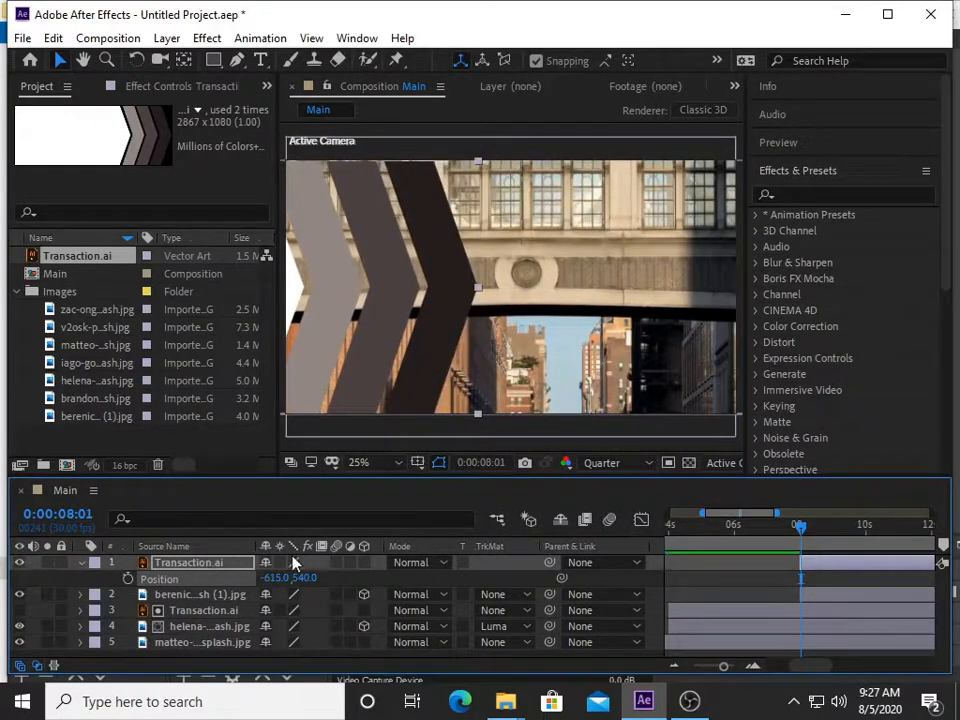
drag(279, 577, 180, 572)
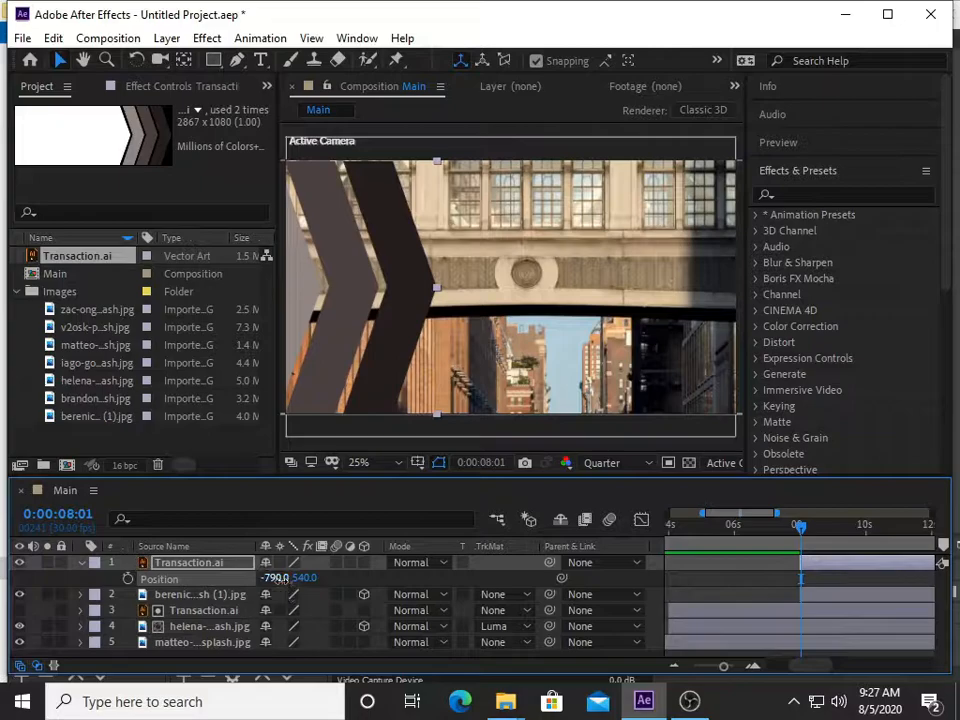
drag(280, 582, 99, 582)
drag(277, 580, 244, 581)
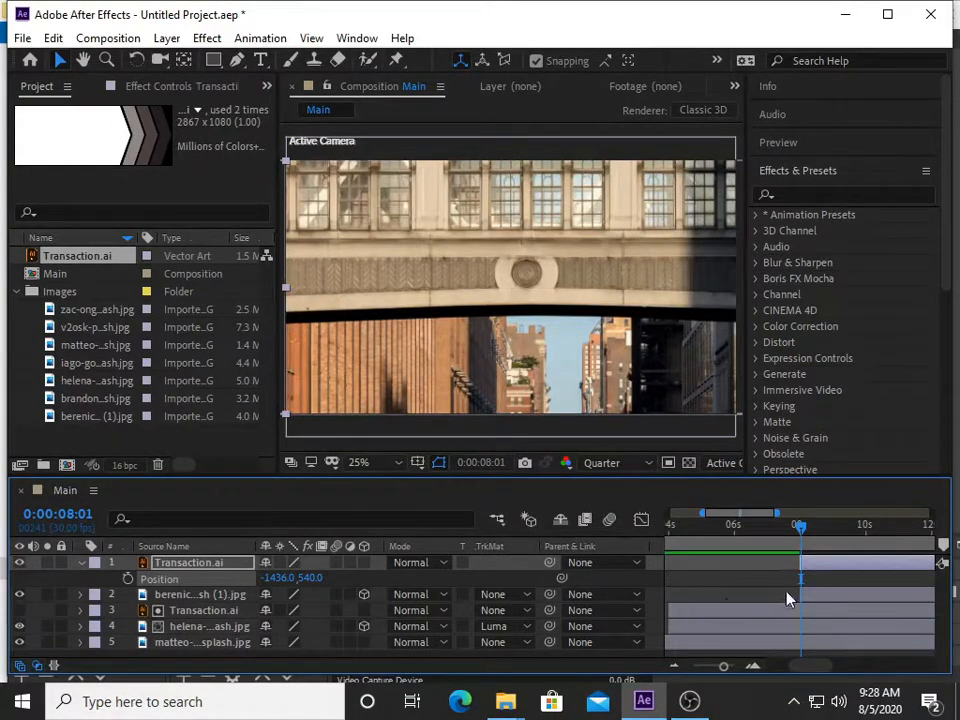
click(128, 579)
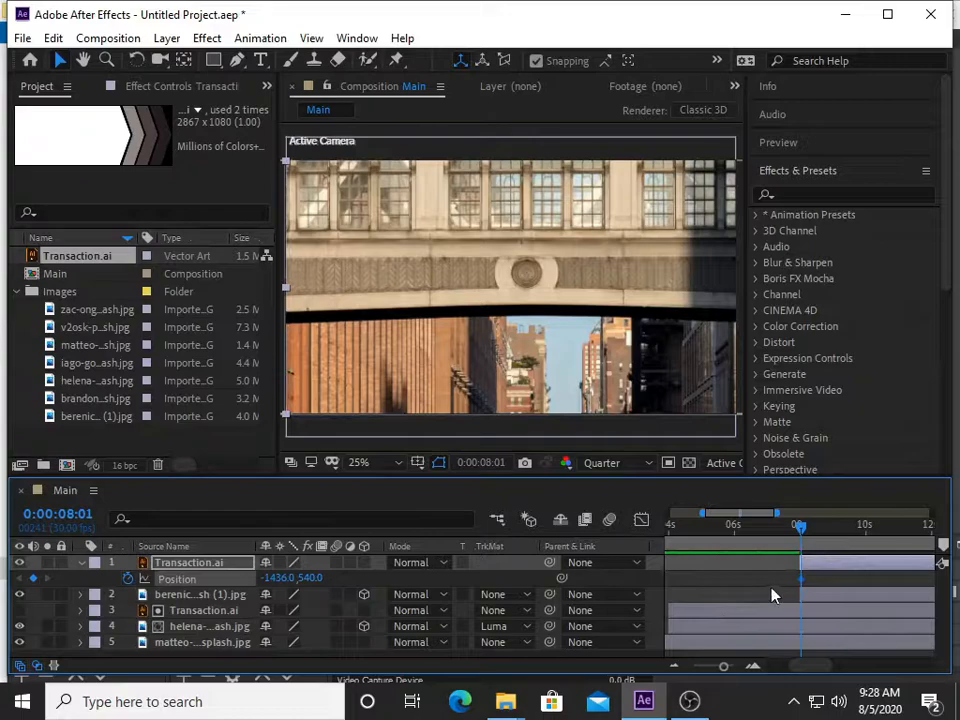
At 0:00:10:01, keyframe the top Transaction.ai layer's Position at 1433, 540 and preview its sweep across the frame
key(space)
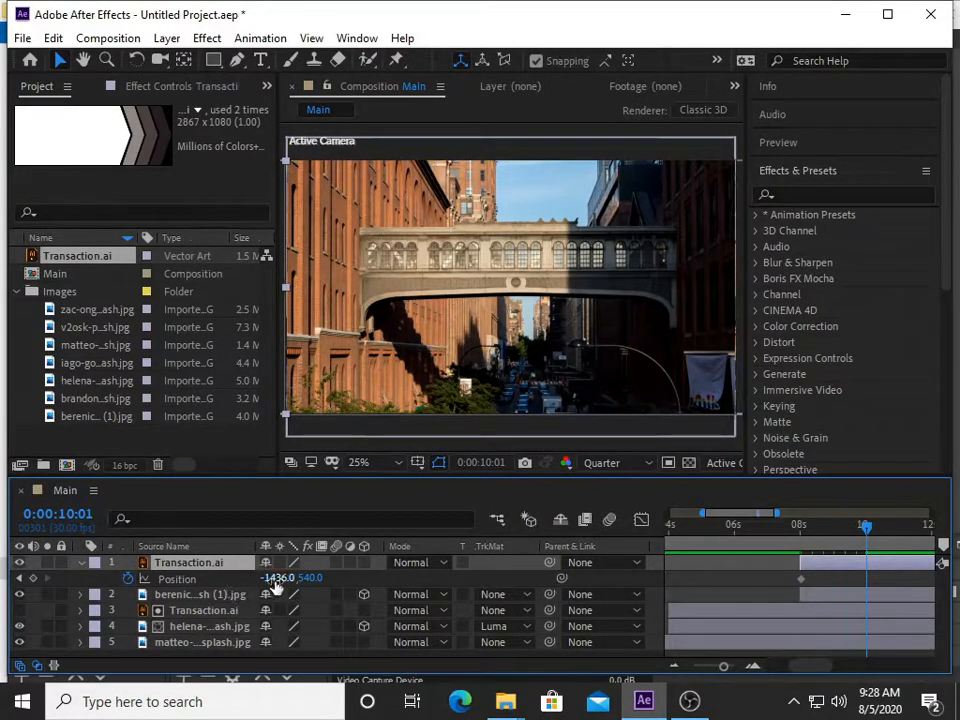
drag(276, 578, 780, 582)
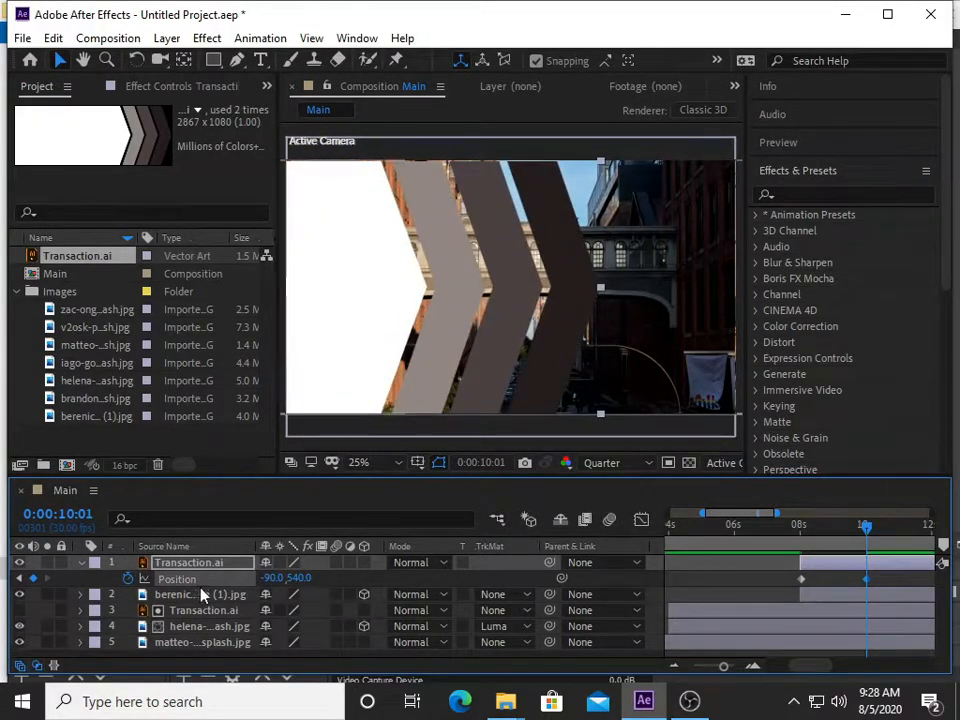
drag(268, 579, 849, 568)
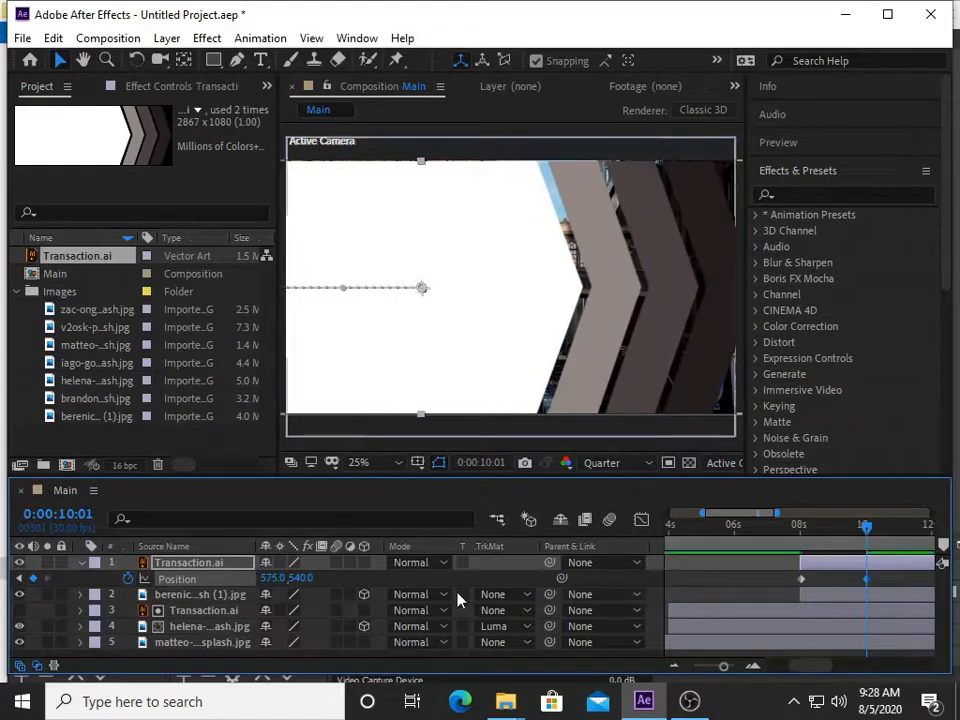
drag(285, 567, 955, 523)
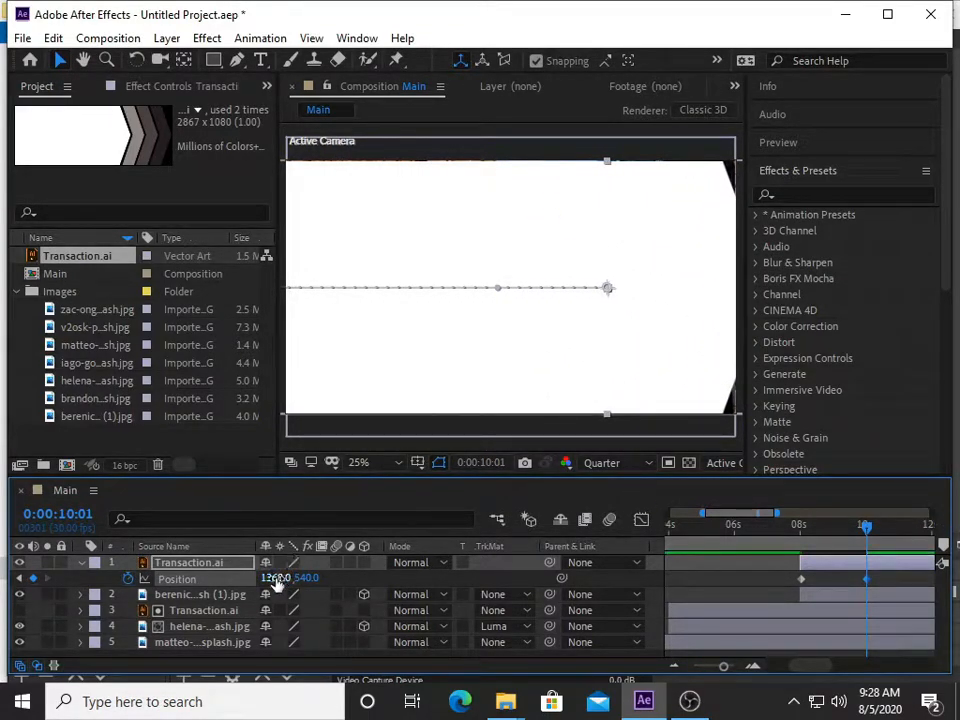
drag(274, 579, 333, 578)
drag(868, 536, 790, 550)
key(space)
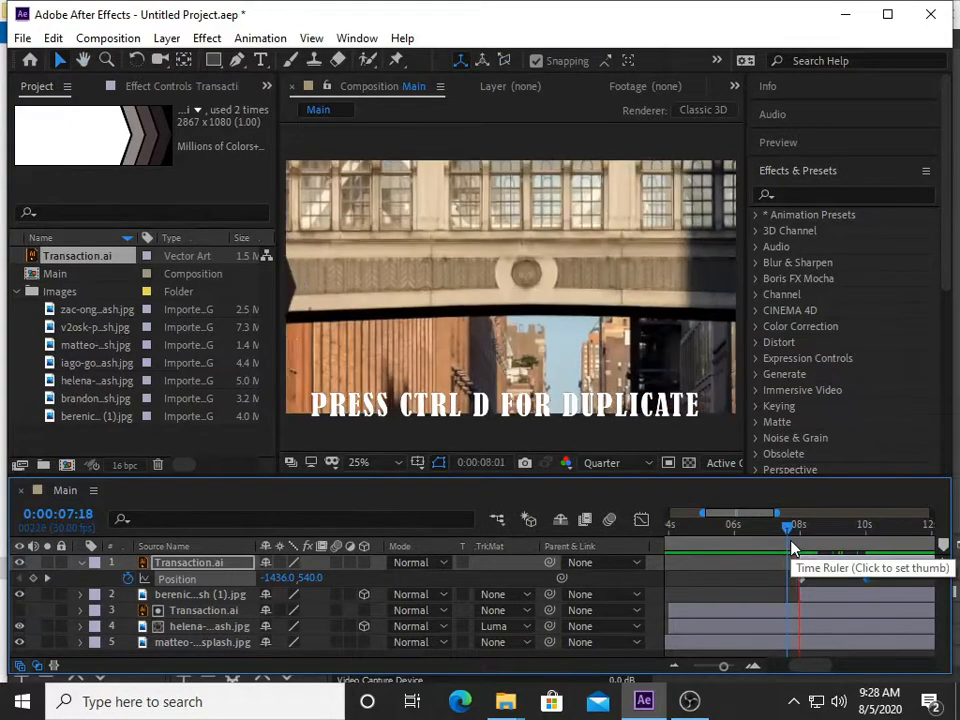
key(space)
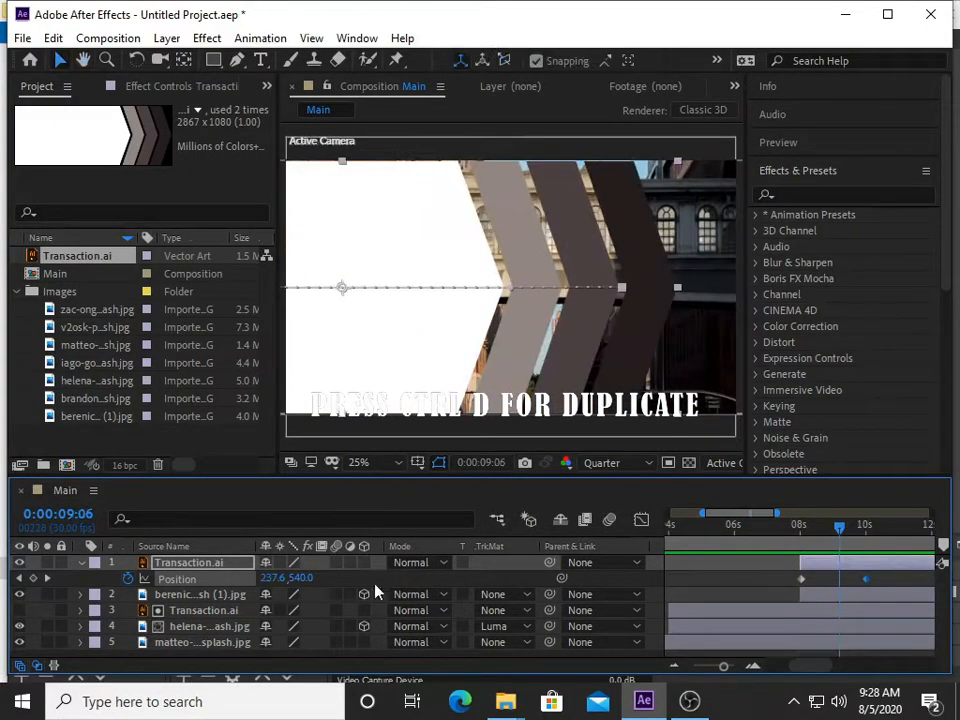
Duplicate the animated Transaction.ai layer, reveal the duplicate's Position, and flip the duplicate horizontally
click(193, 566)
key(ctrl+d)
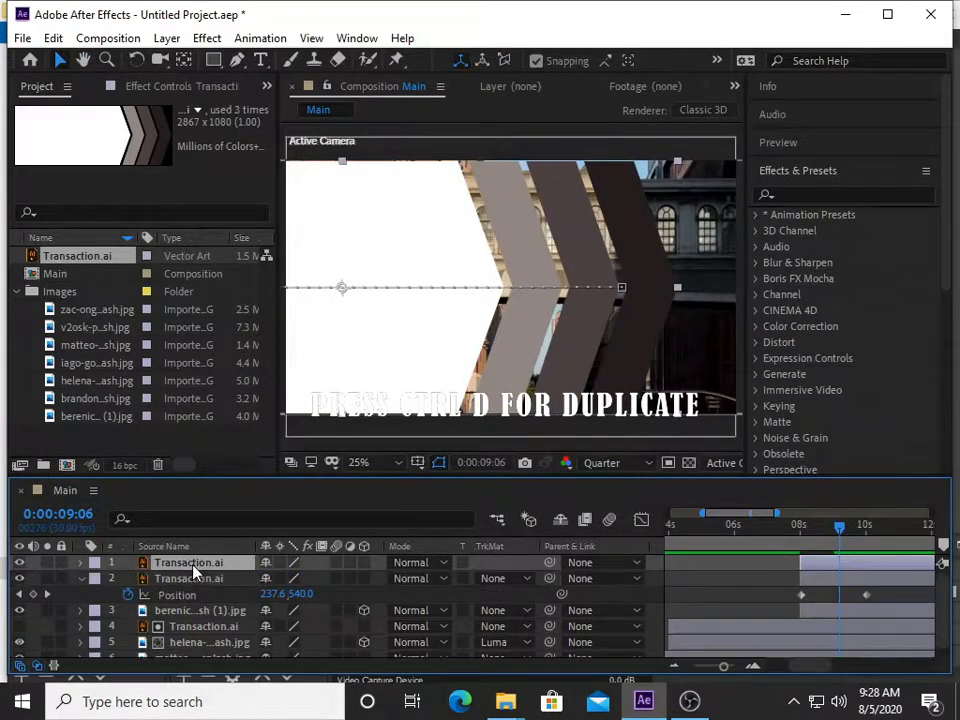
click(82, 563)
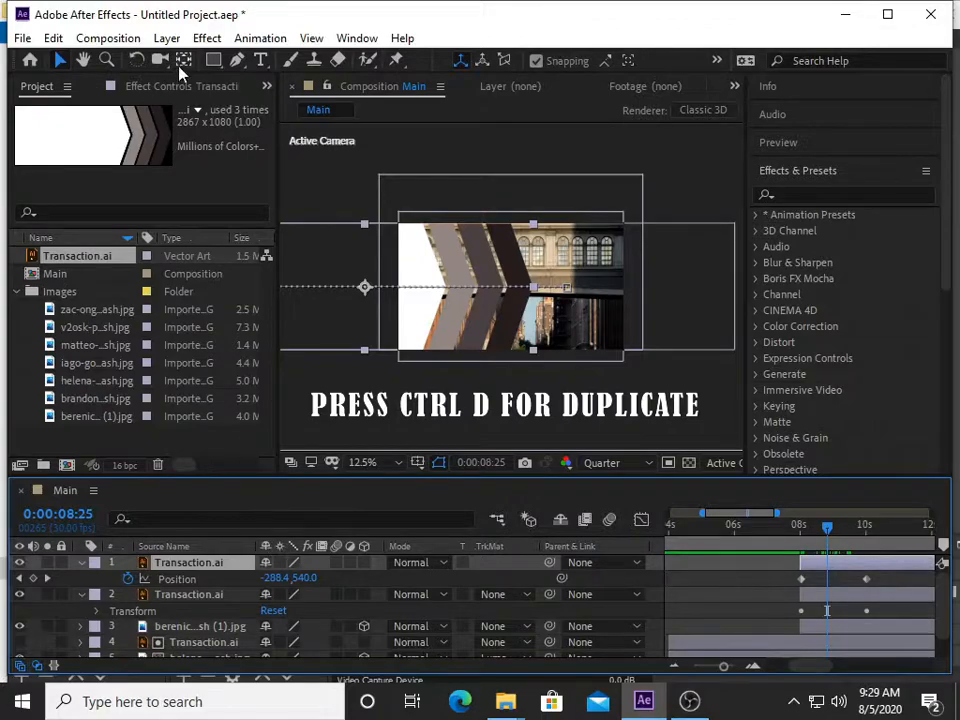
click(166, 38)
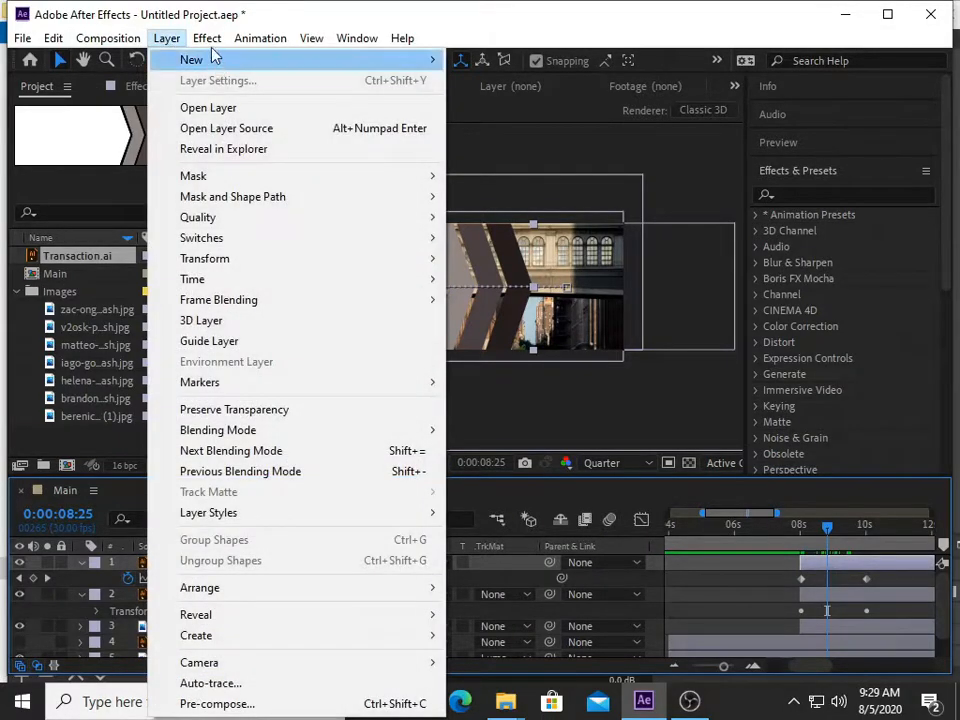
mouse_move(207, 40)
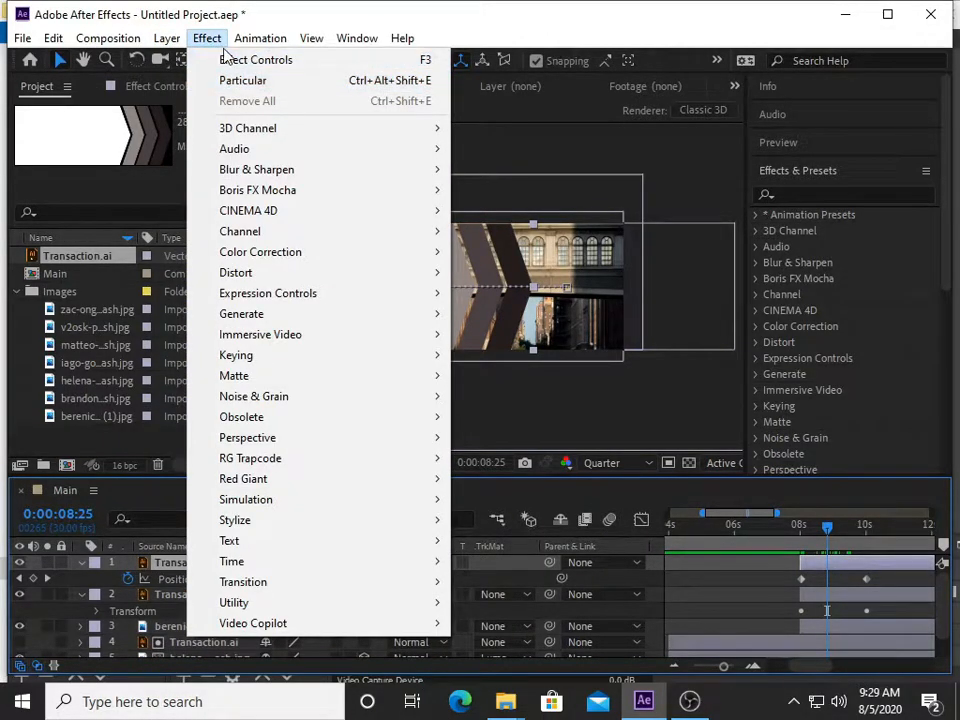
mouse_move(166, 38)
mouse_move(300, 258)
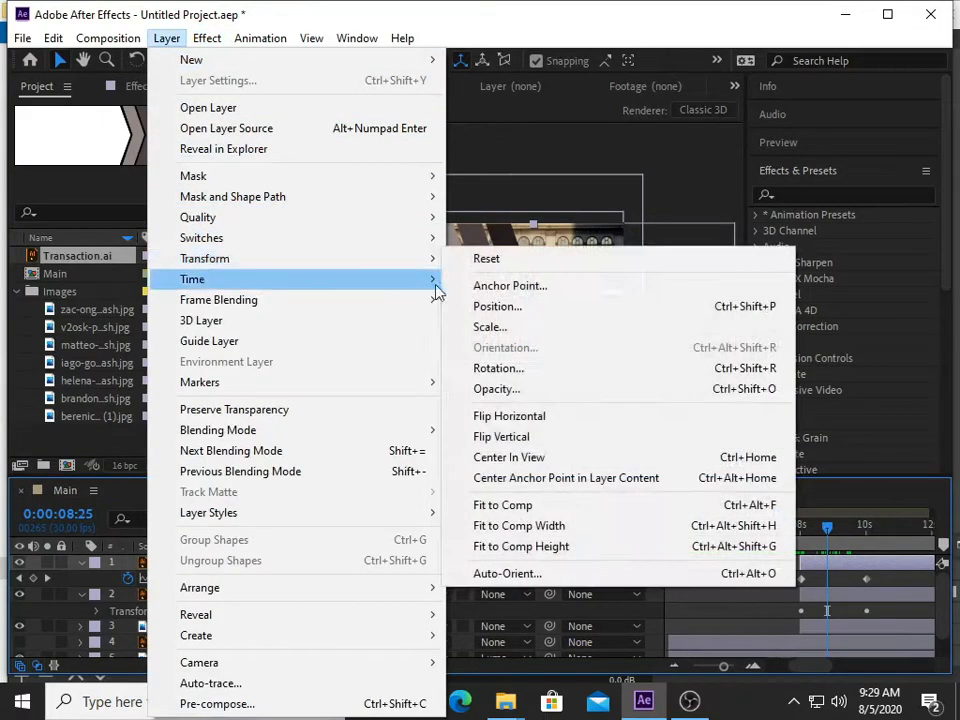
click(535, 417)
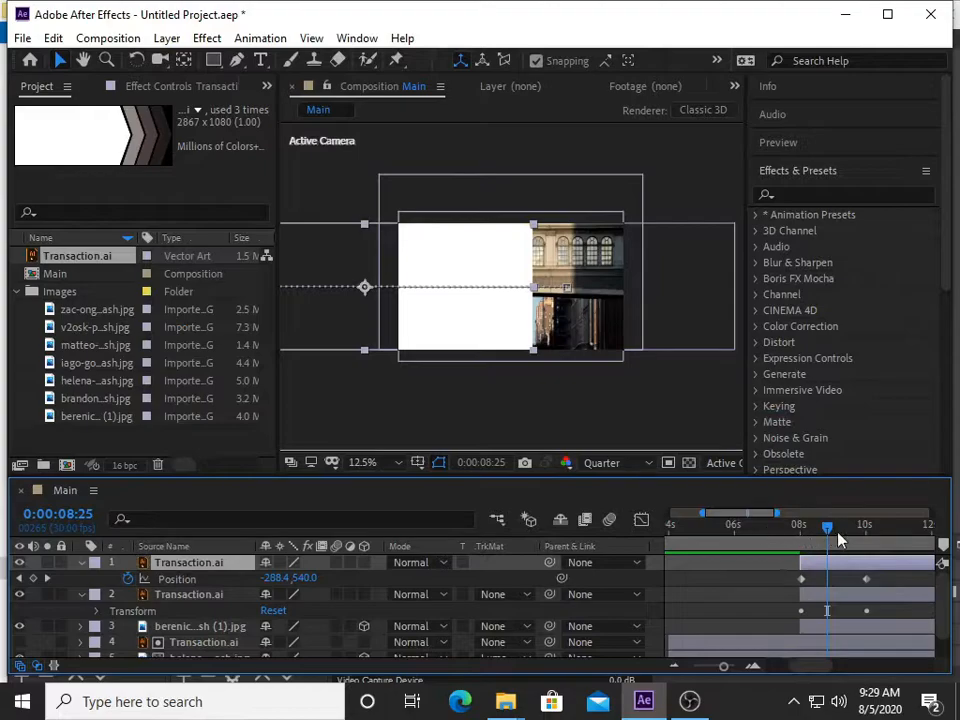
At the first Position keyframe, 0:00:08:01, move the flipped Transaction.ai layer off-screen to Position 3351, 540
key(j)
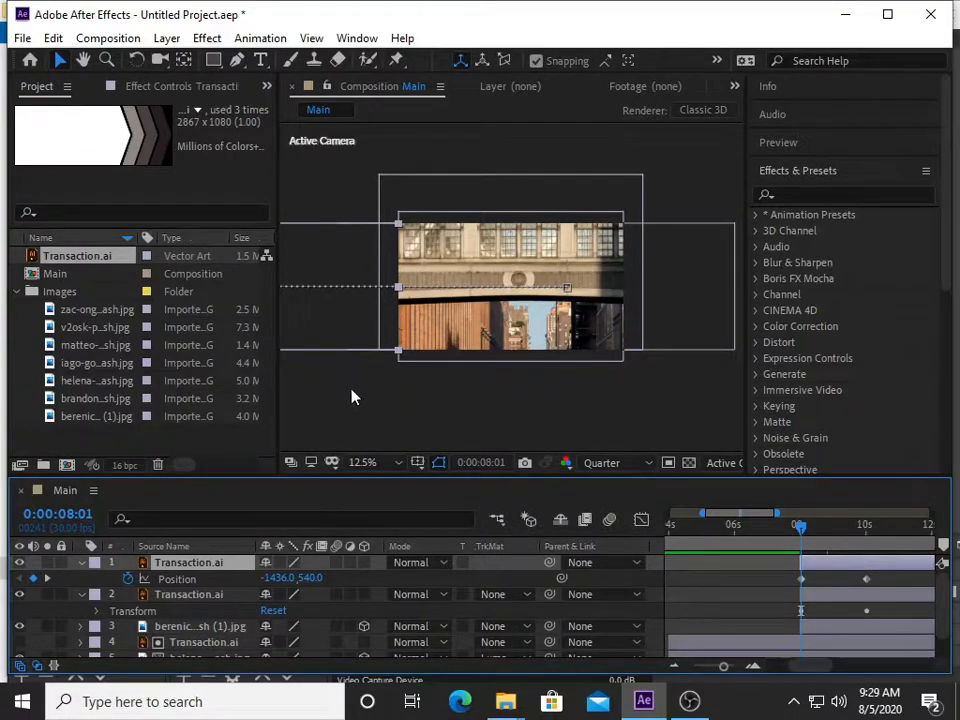
drag(272, 578, 955, 572)
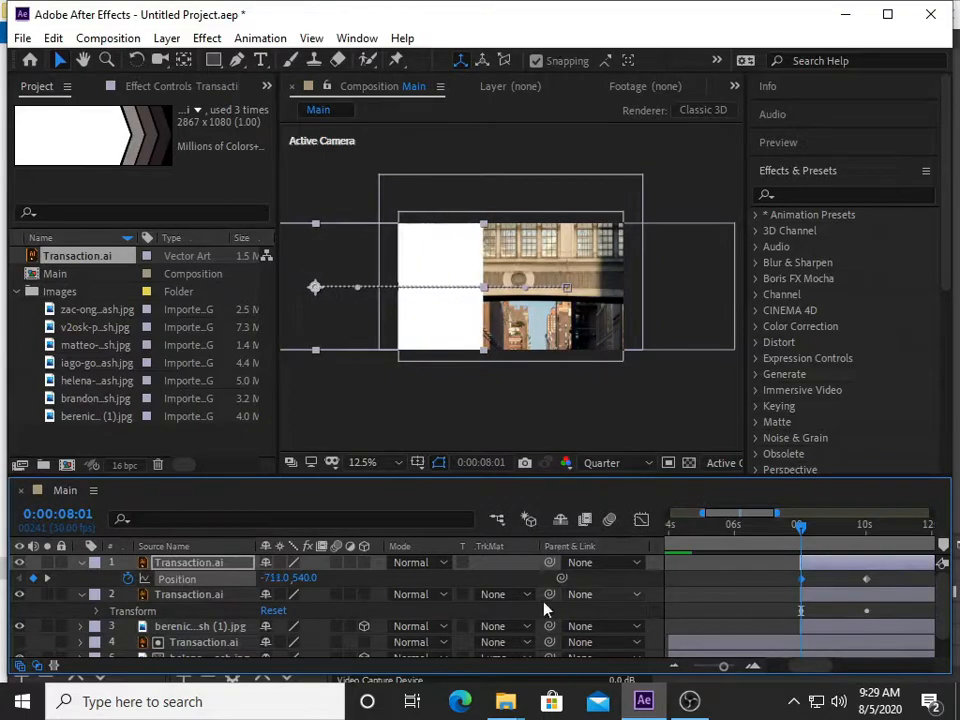
drag(272, 578, 955, 574)
drag(266, 579, 945, 590)
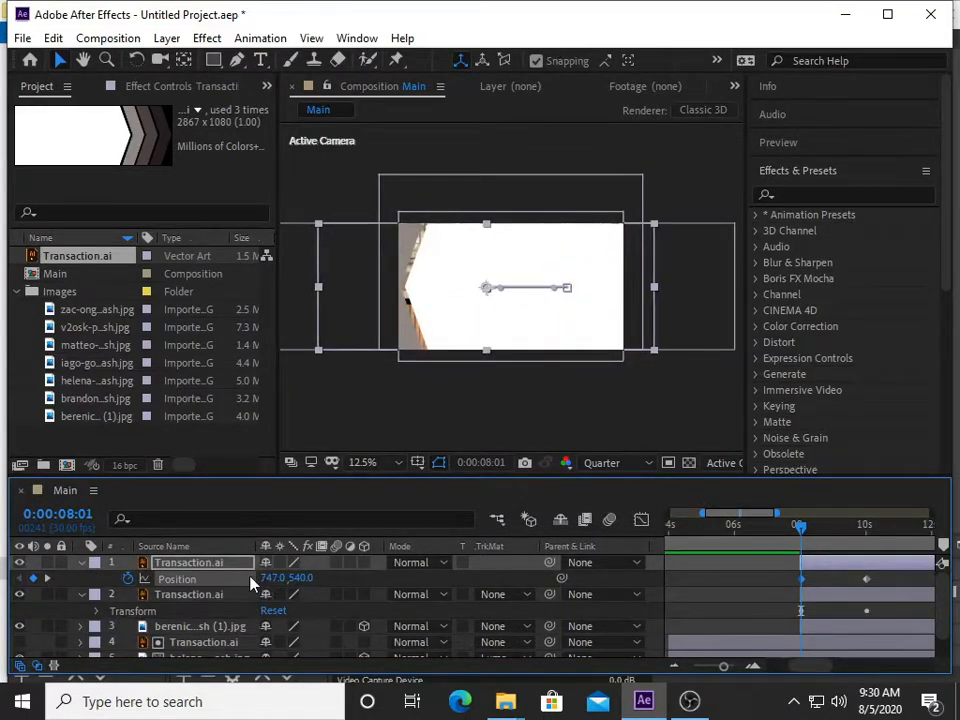
drag(264, 579, 949, 632)
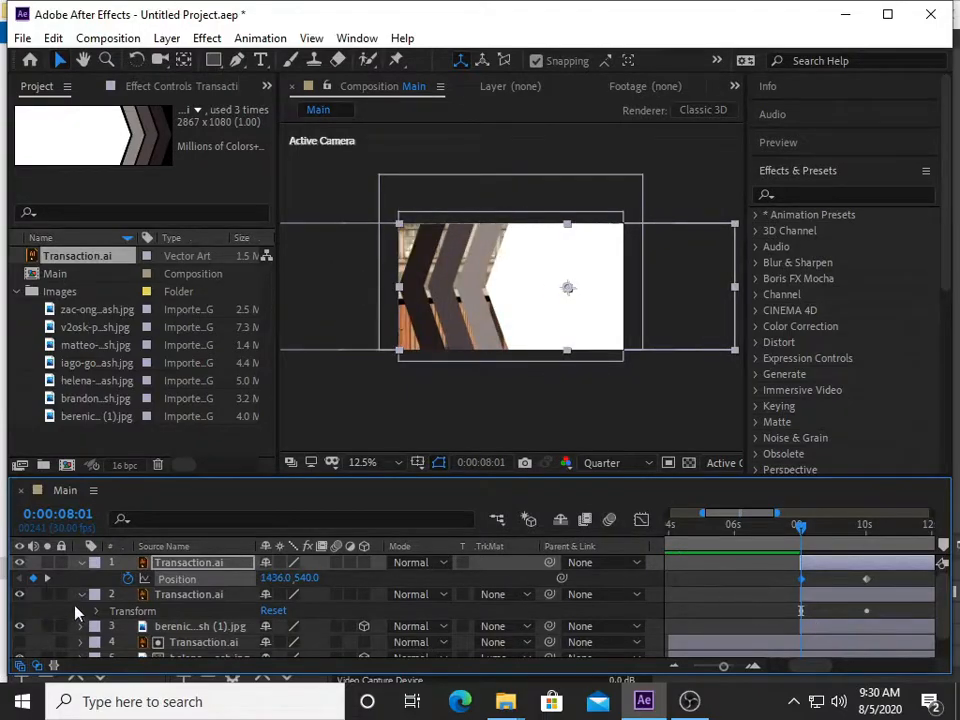
drag(274, 579, 955, 574)
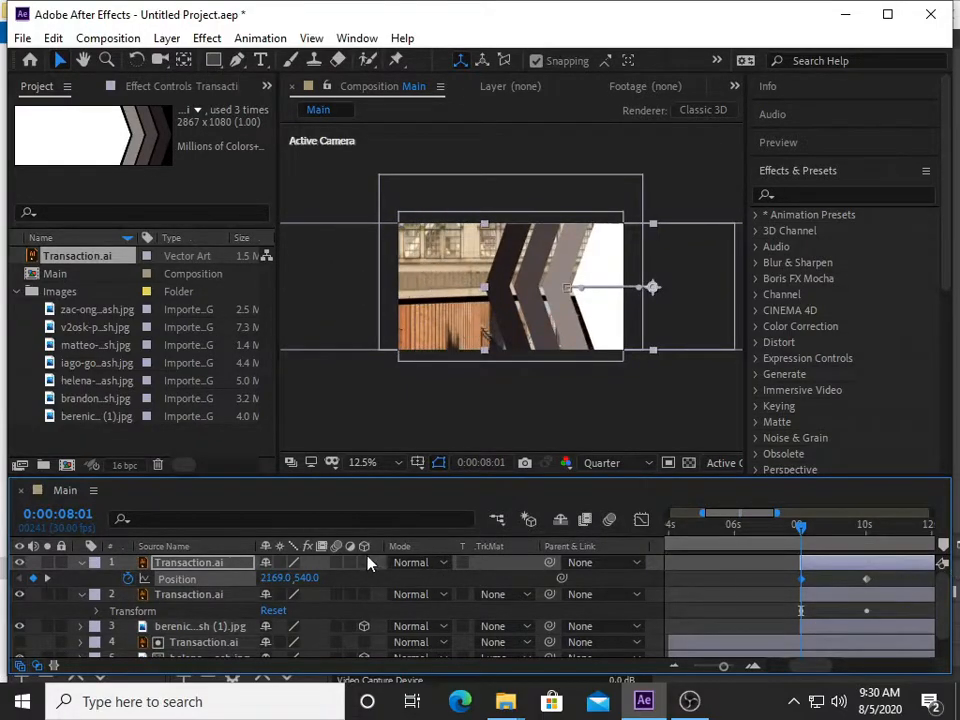
drag(266, 579, 955, 577)
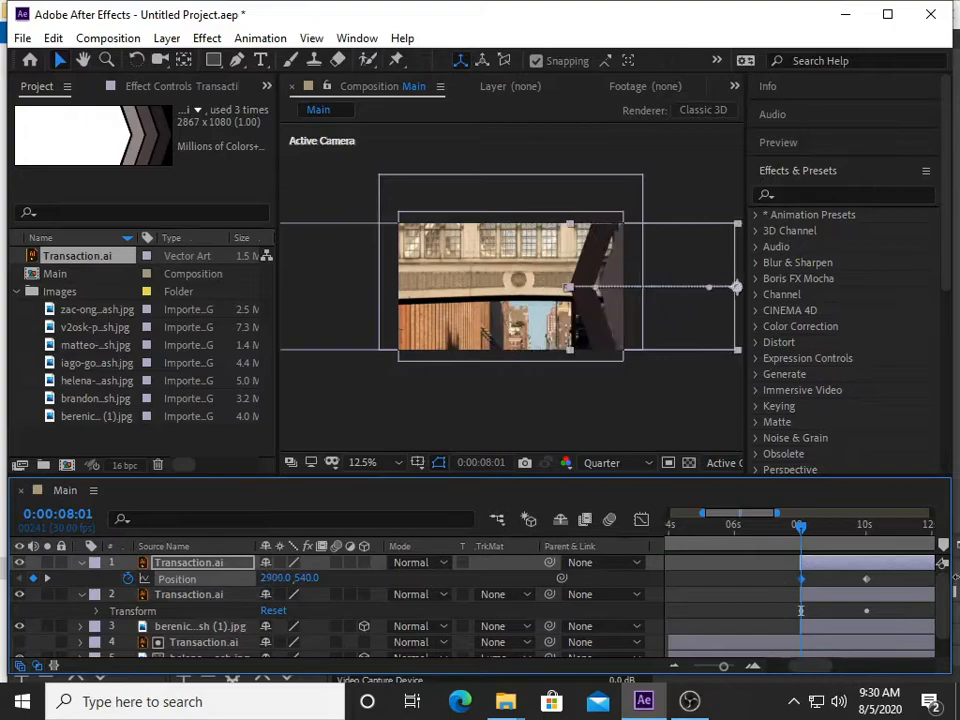
drag(262, 579, 600, 574)
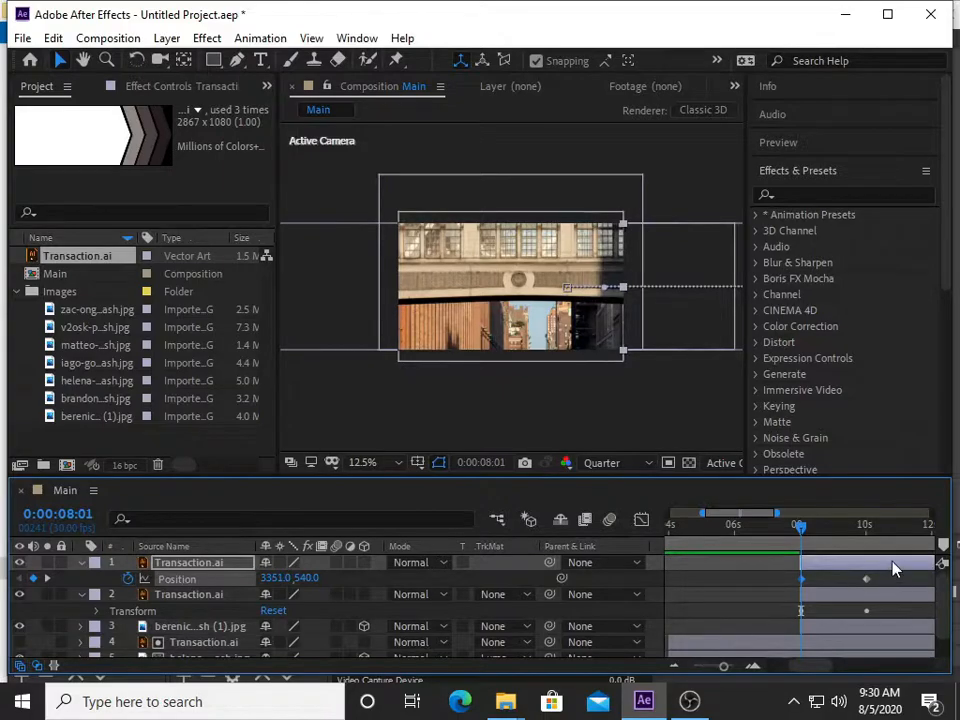
At 0:00:10:01, set the flipped Transaction.ai layer's Position to 537, 540 and preview both arrows sweeping in
click(865, 550)
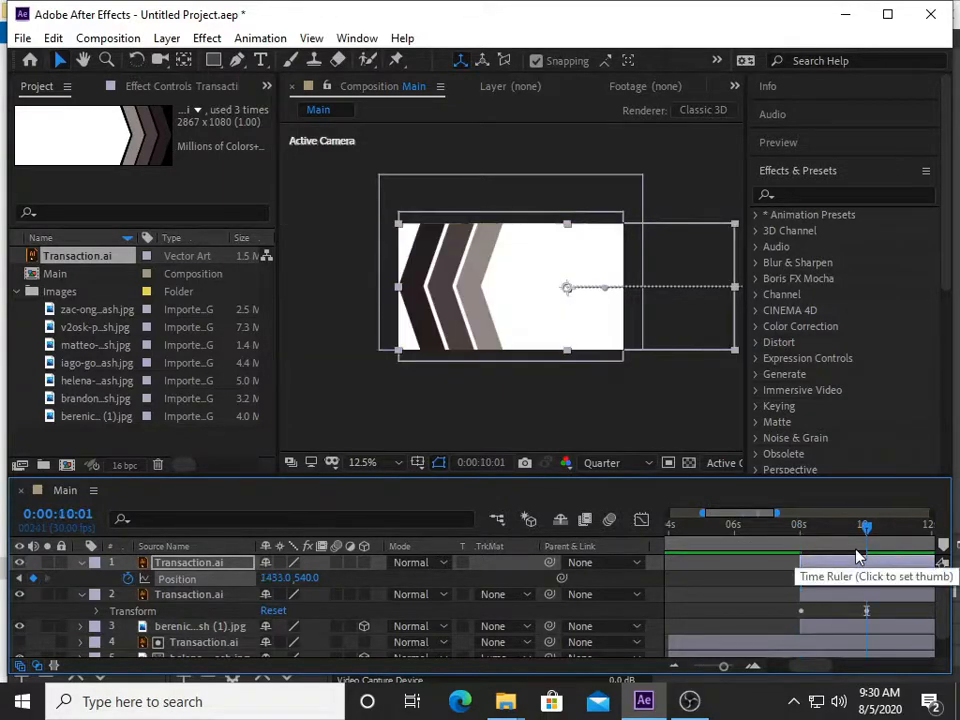
drag(270, 578, 122, 577)
drag(279, 578, 154, 621)
drag(273, 578, 150, 584)
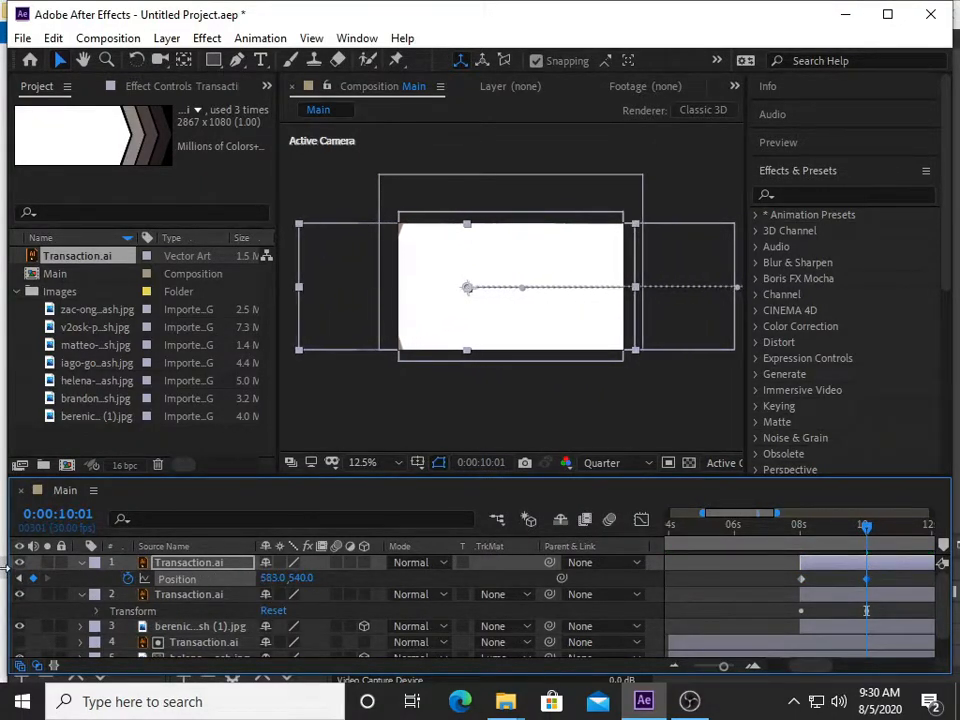
drag(279, 584, 228, 572)
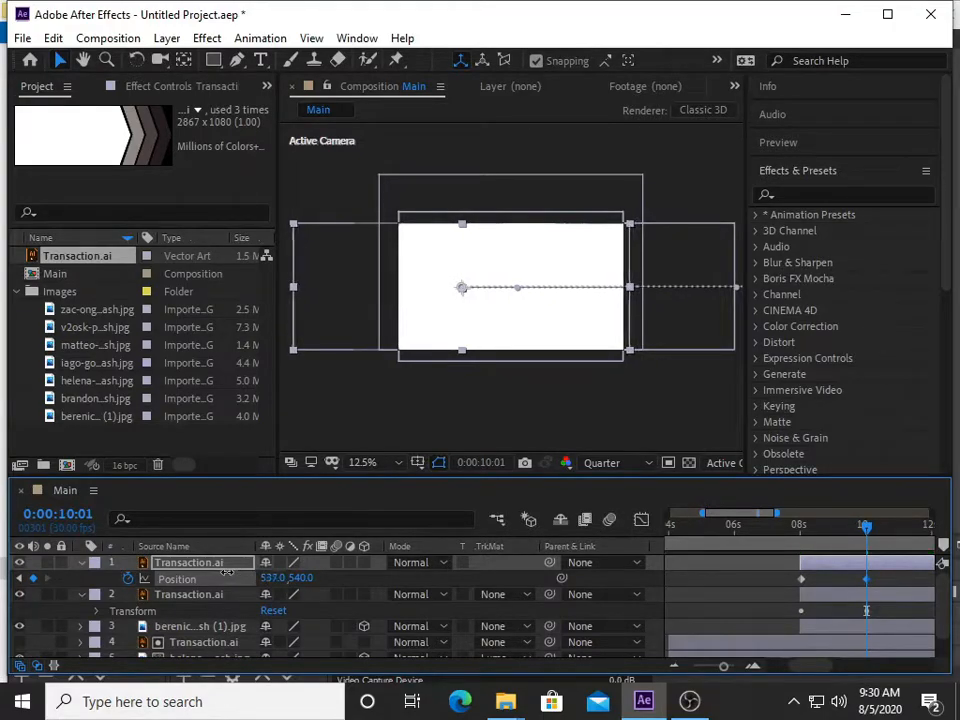
drag(868, 528, 772, 548)
key(space)
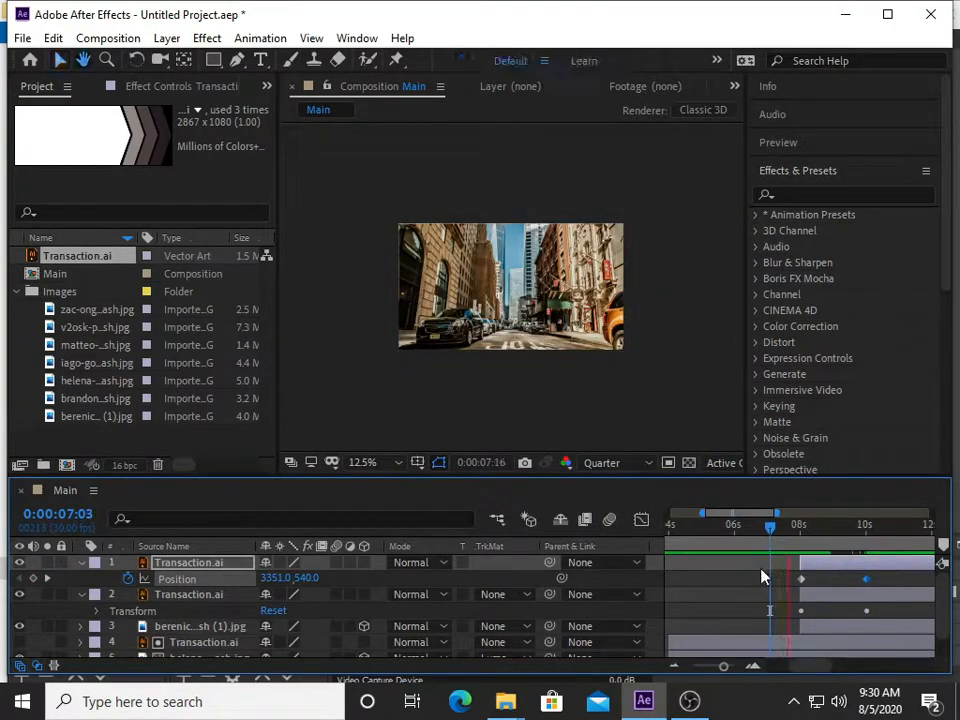
key(space)
key(period)
key(space)
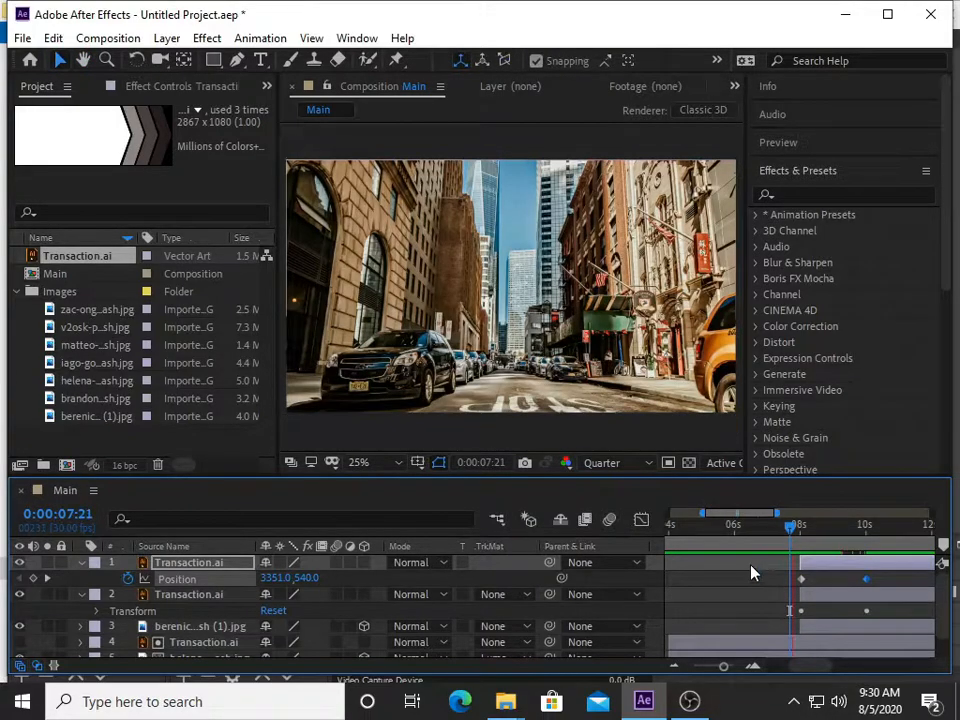
key(space)
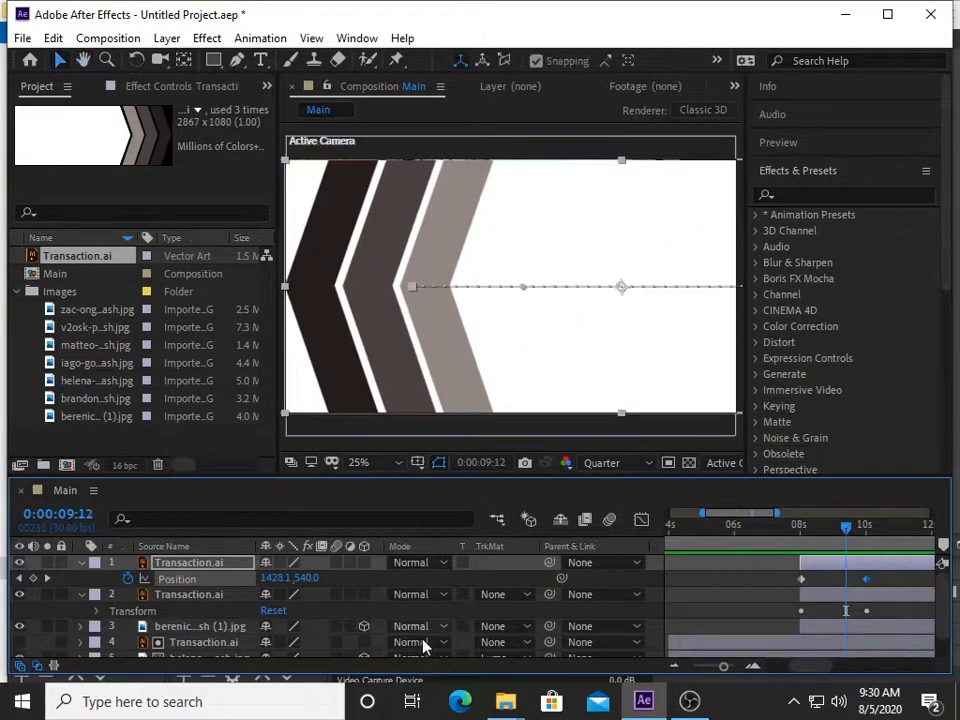
Pre-compose the top two Transaction.ai layers into a new composition named Transaction
click(83, 563)
click(188, 577)
right_click(190, 564)
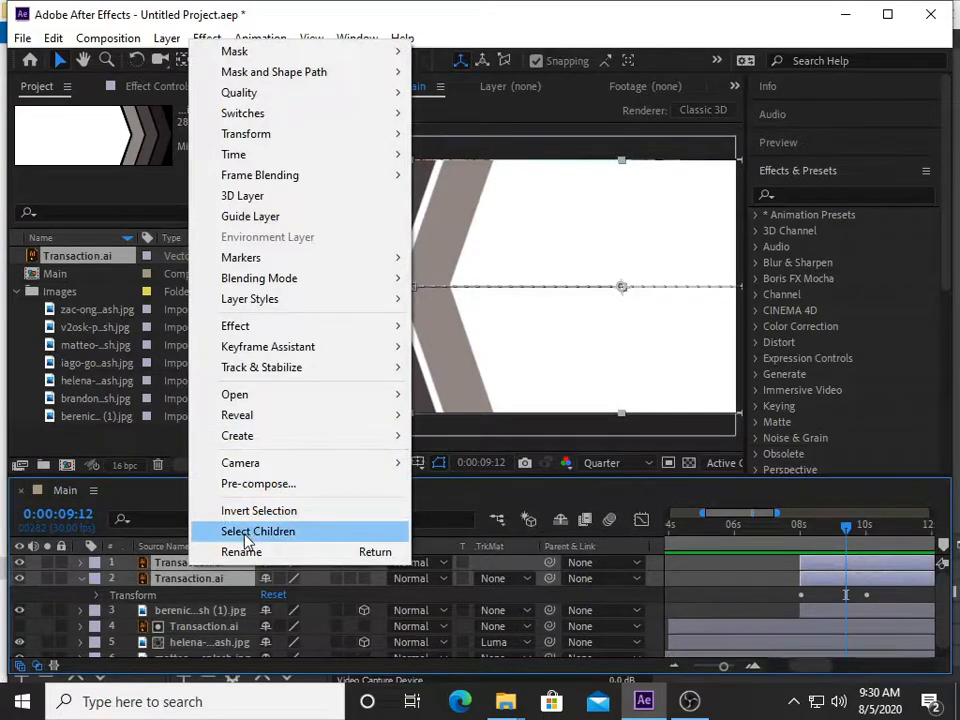
click(262, 484)
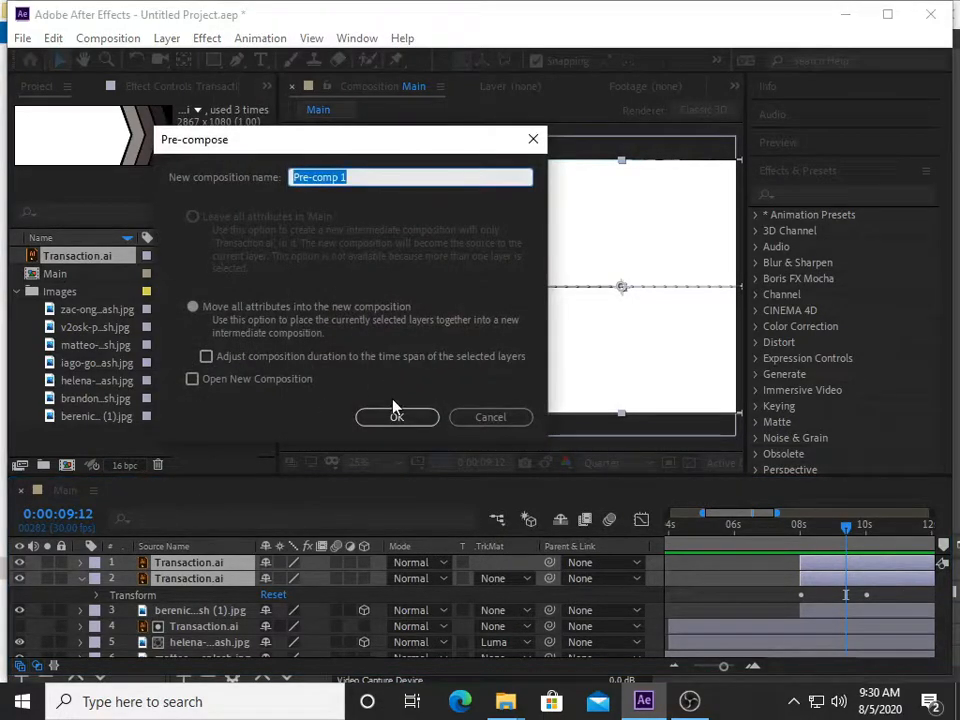
text(Transaction)
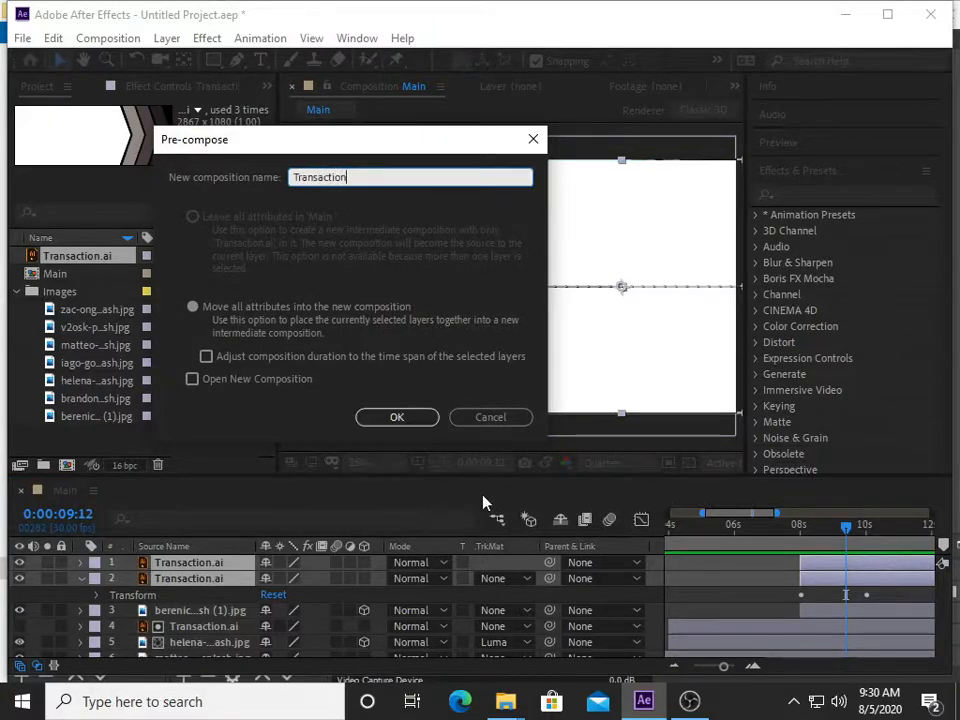
click(372, 420)
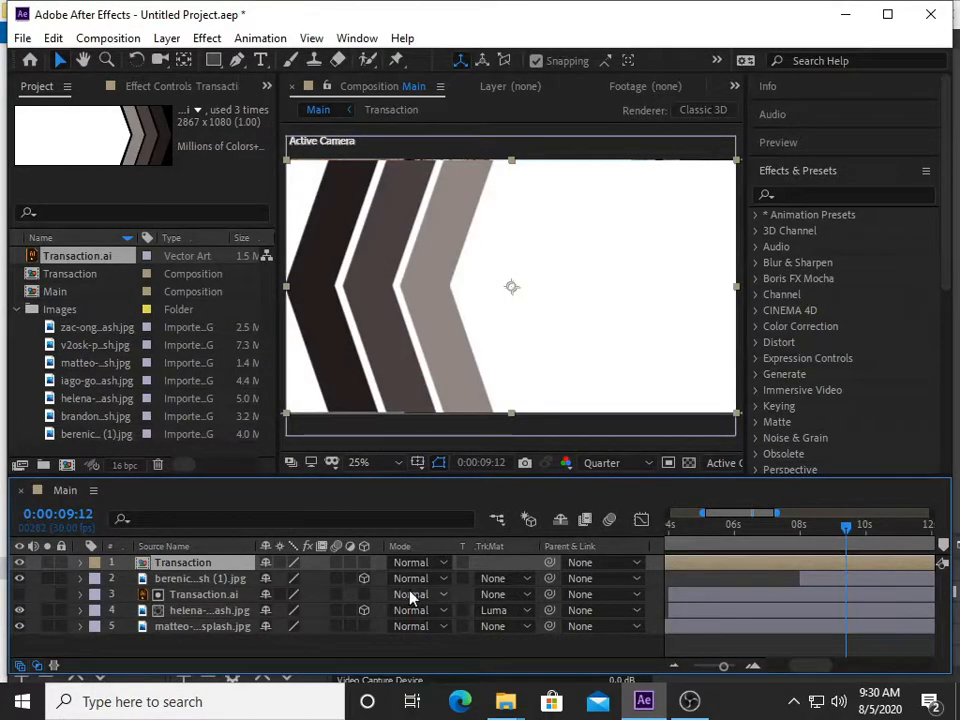
Set the bridge photo's track matte to Luma Matte "Transaction" and preview the transition from just before 0:00:08:00
click(176, 580)
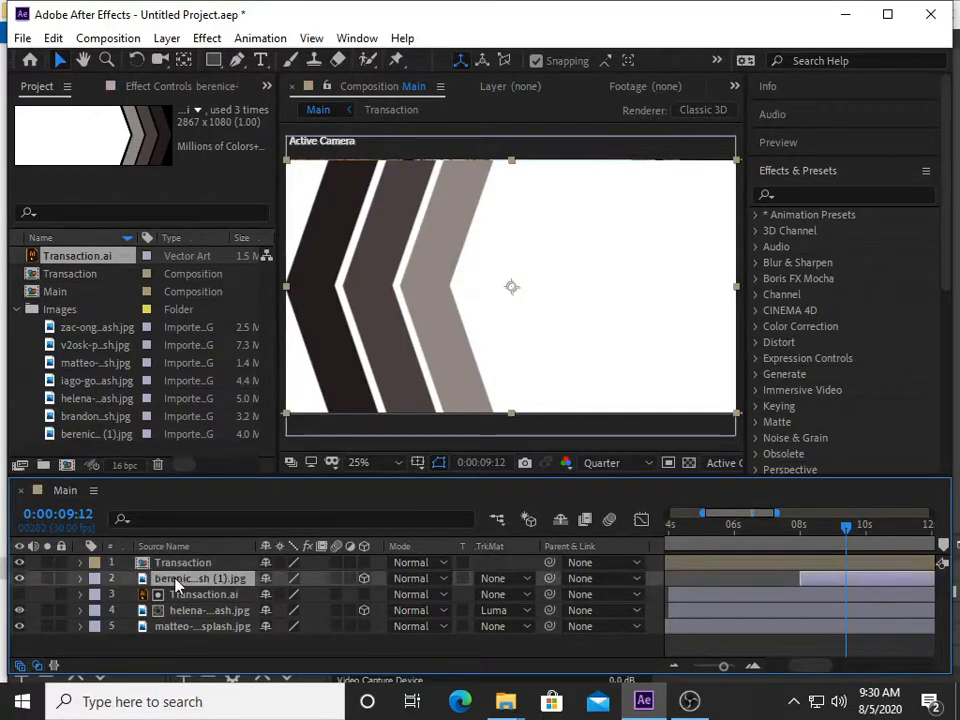
click(508, 580)
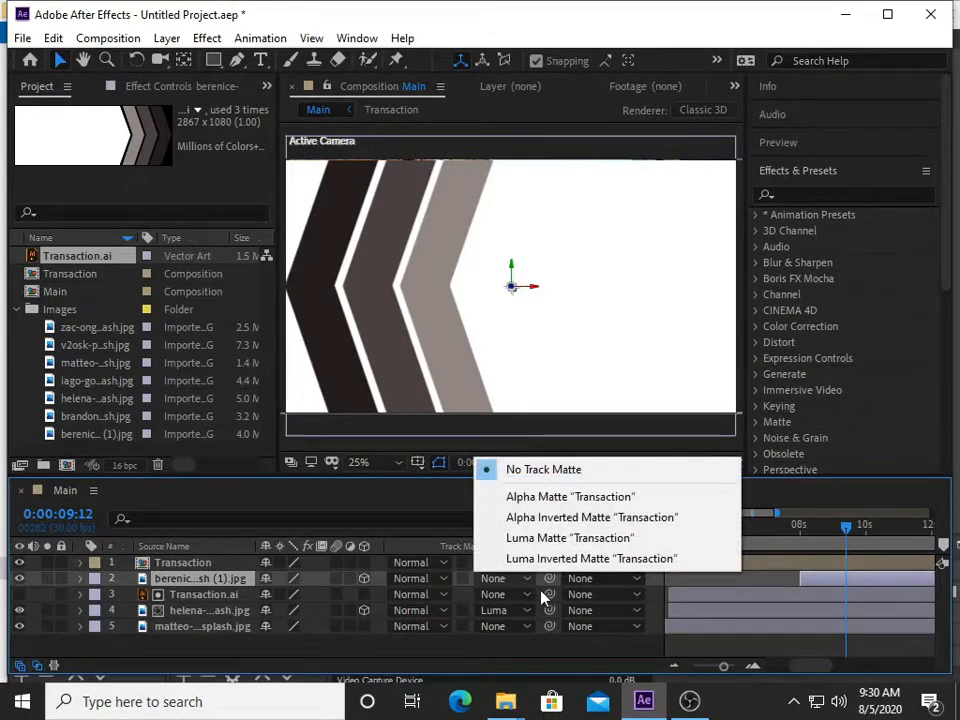
click(572, 538)
drag(846, 537, 784, 532)
key(space)
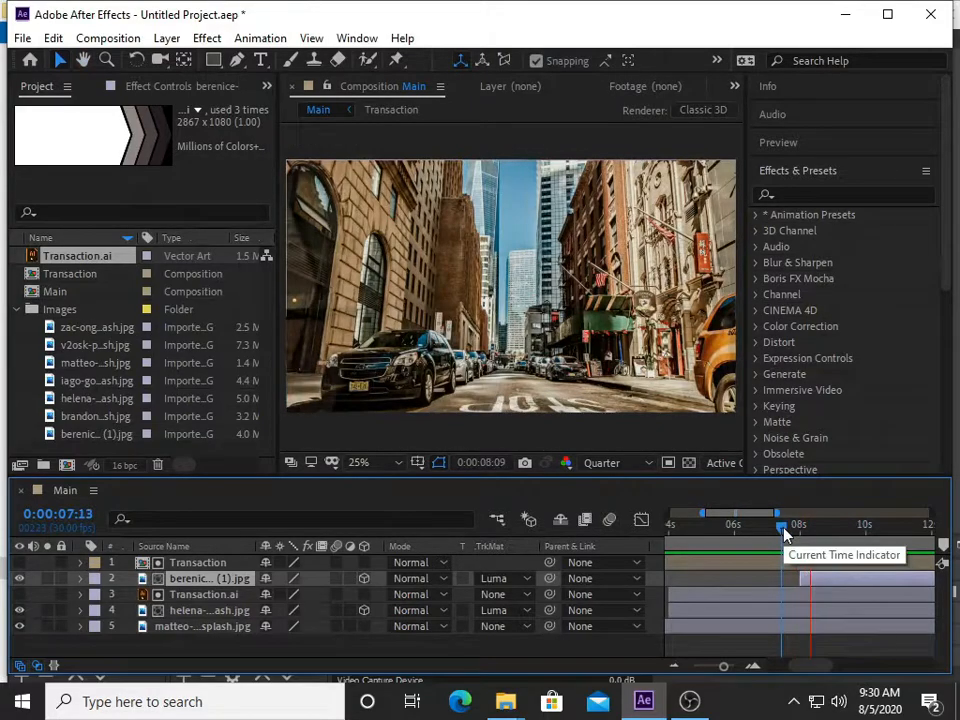
key(space)
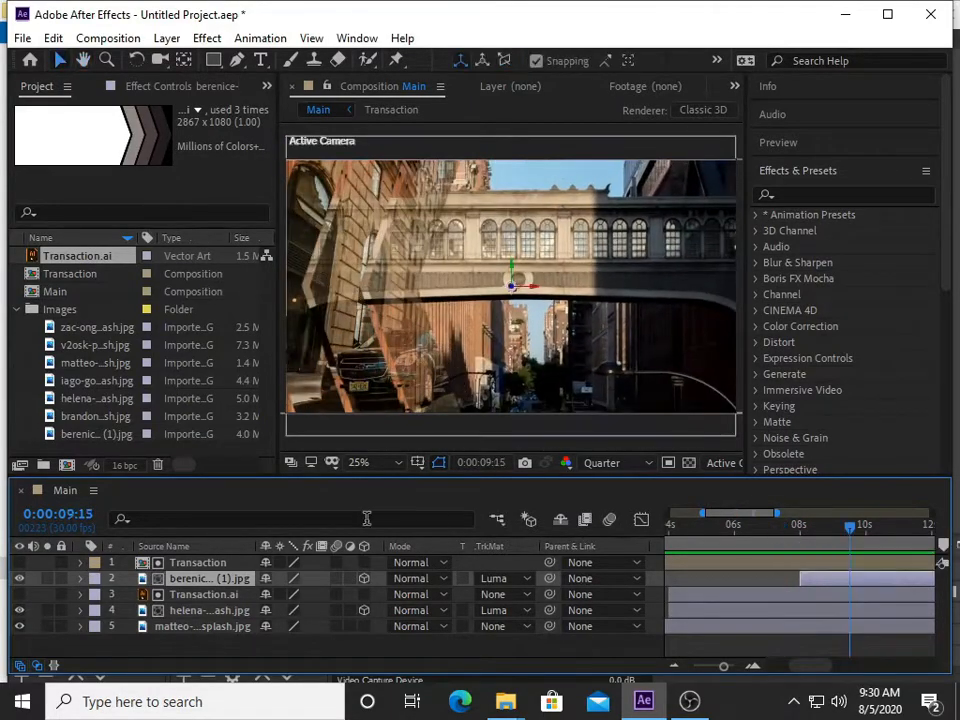
In the Transaction composition, set the top Transaction.ai layer's blending mode to Multiply and check the overlapping arrows around 0:00:09:03
double_click(204, 564)
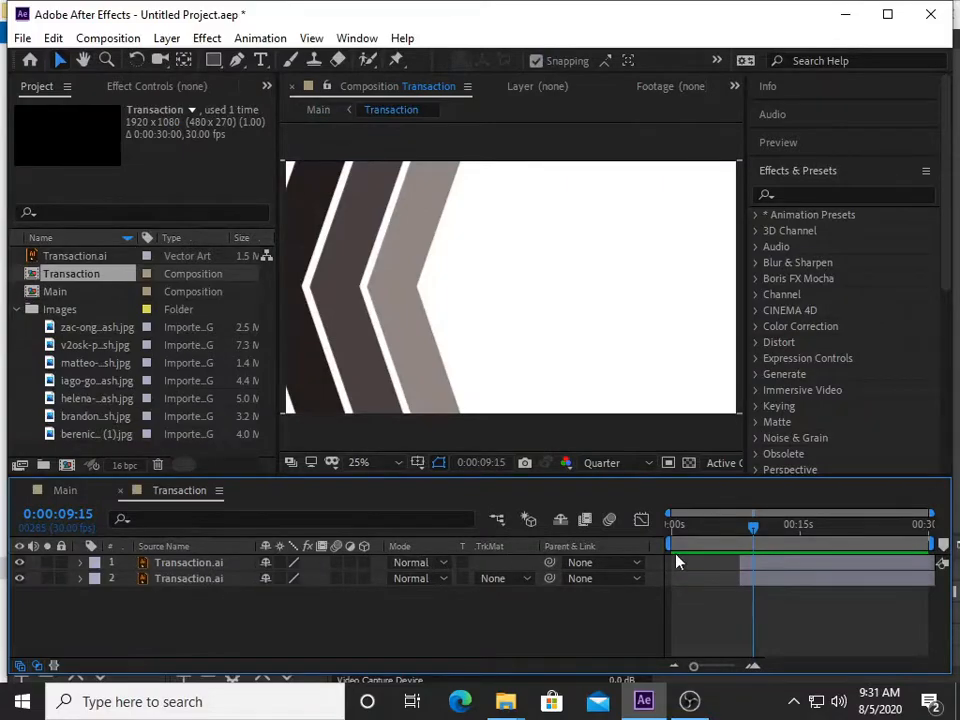
click(764, 563)
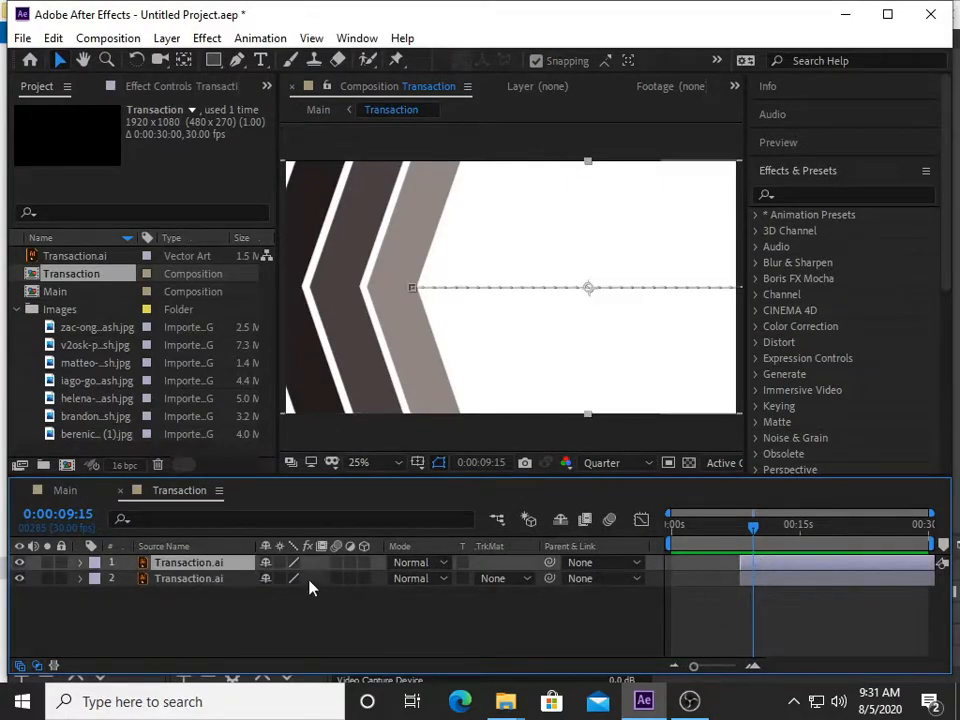
click(425, 565)
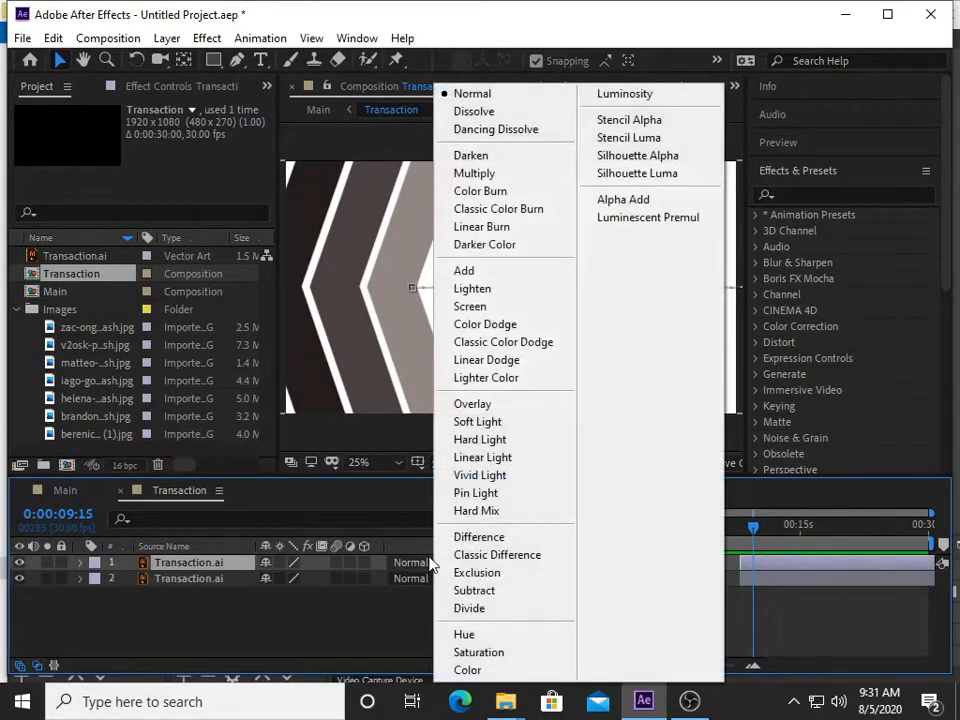
click(488, 176)
mouse_move(751, 526)
mouse_down()
mouse_move(733, 532)
mouse_move(751, 532)
mouse_up()
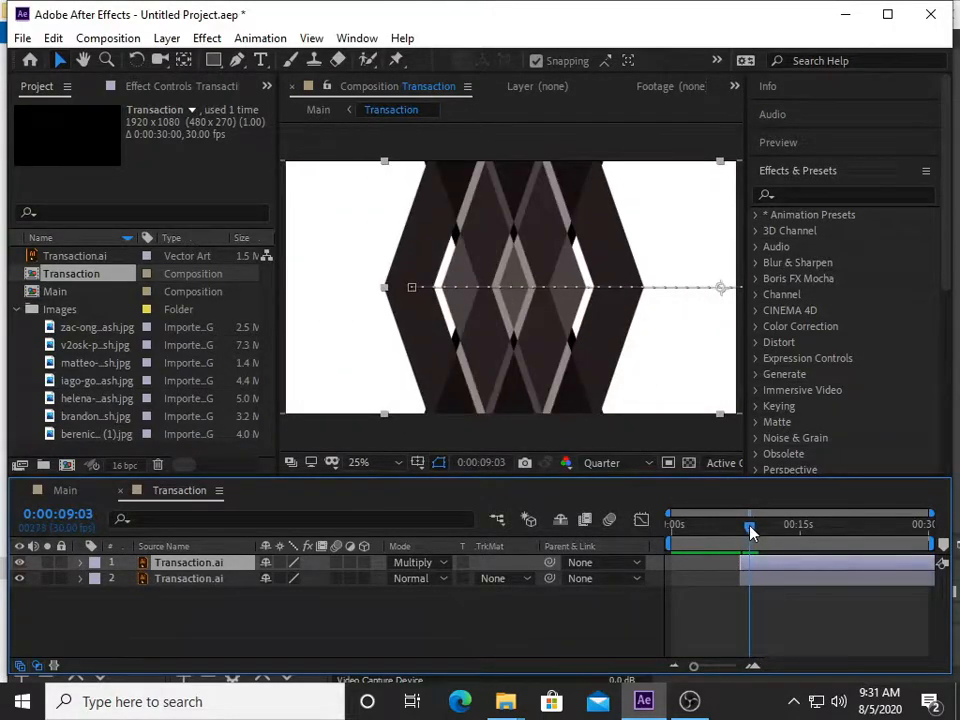
Return to the Main composition and preview the slideshow from the start through the mirrored arrow transition
click(64, 490)
drag(836, 538, 603, 545)
key(space)
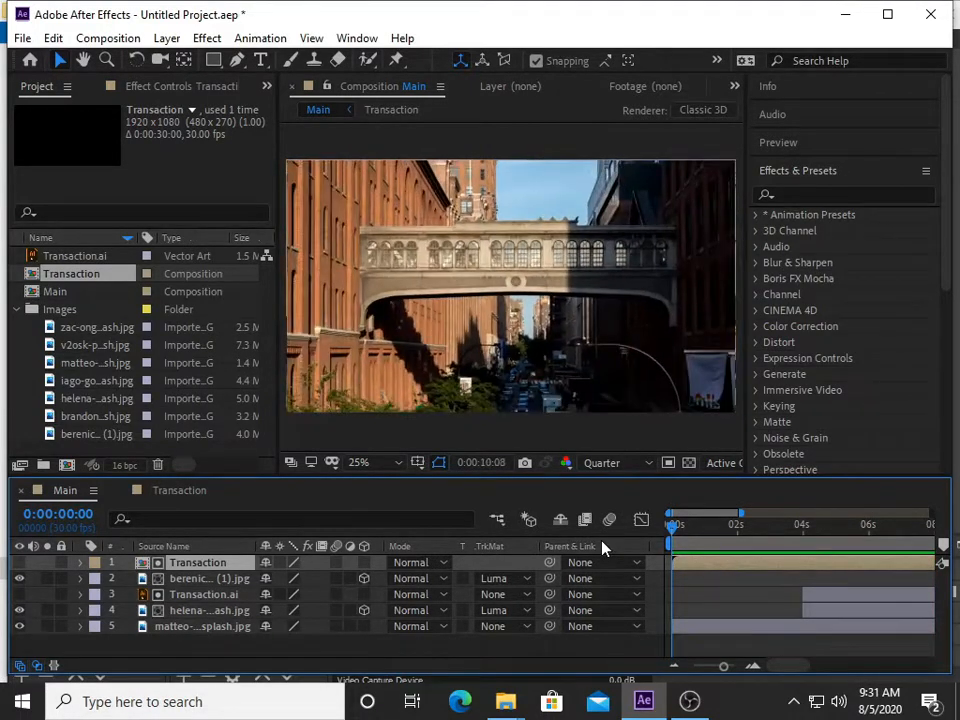
key(space)
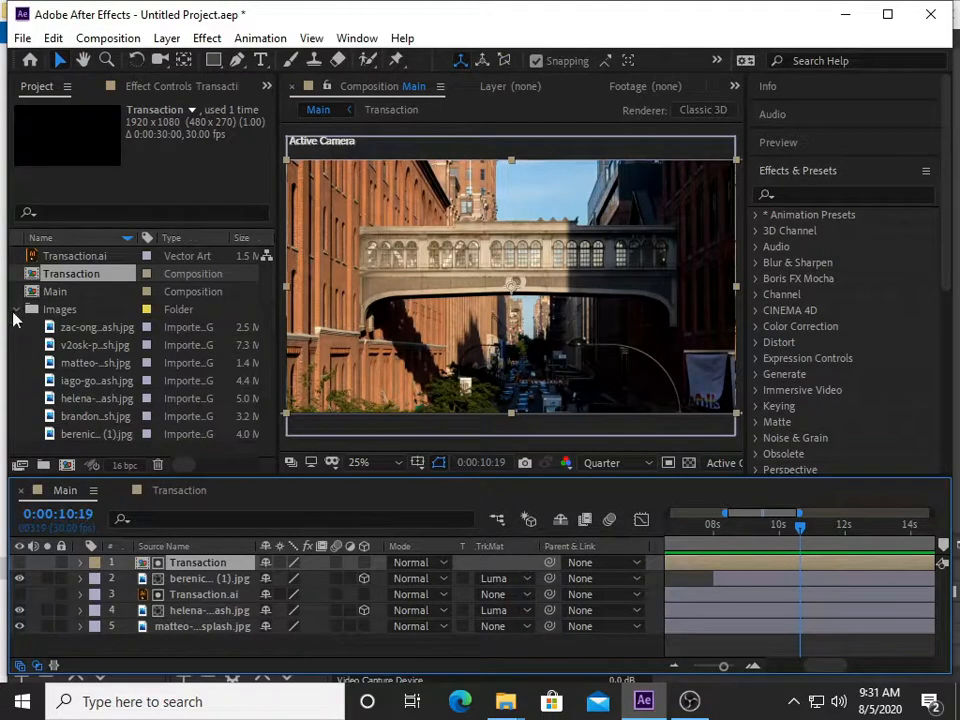
Add the v2osk photo from the Images folder to Main as the top layer, above the Transaction layer
click(70, 346)
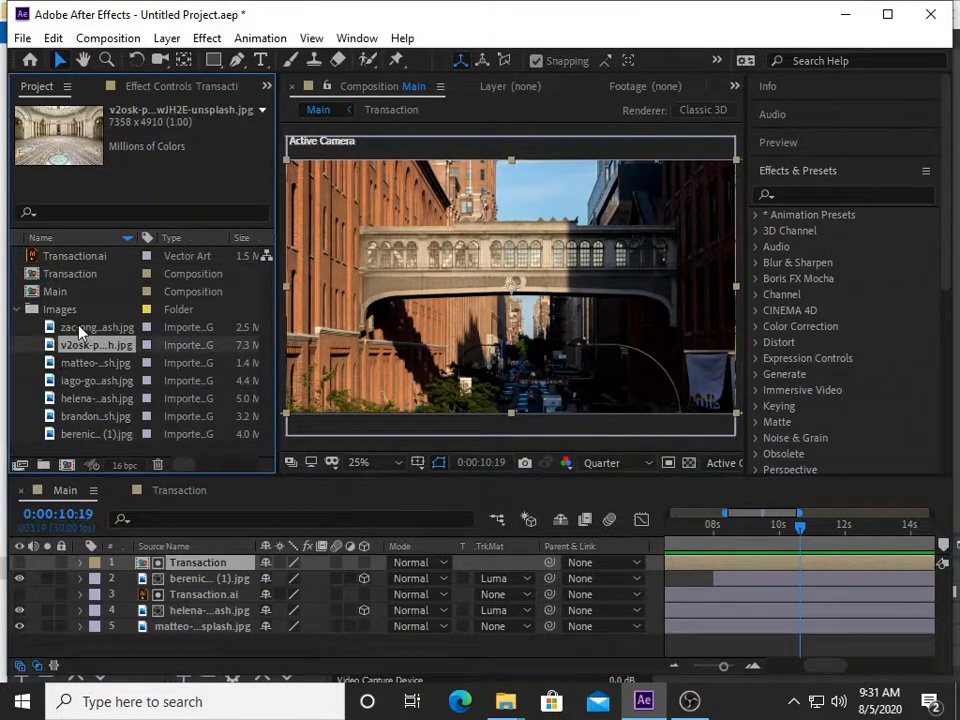
drag(80, 356, 214, 572)
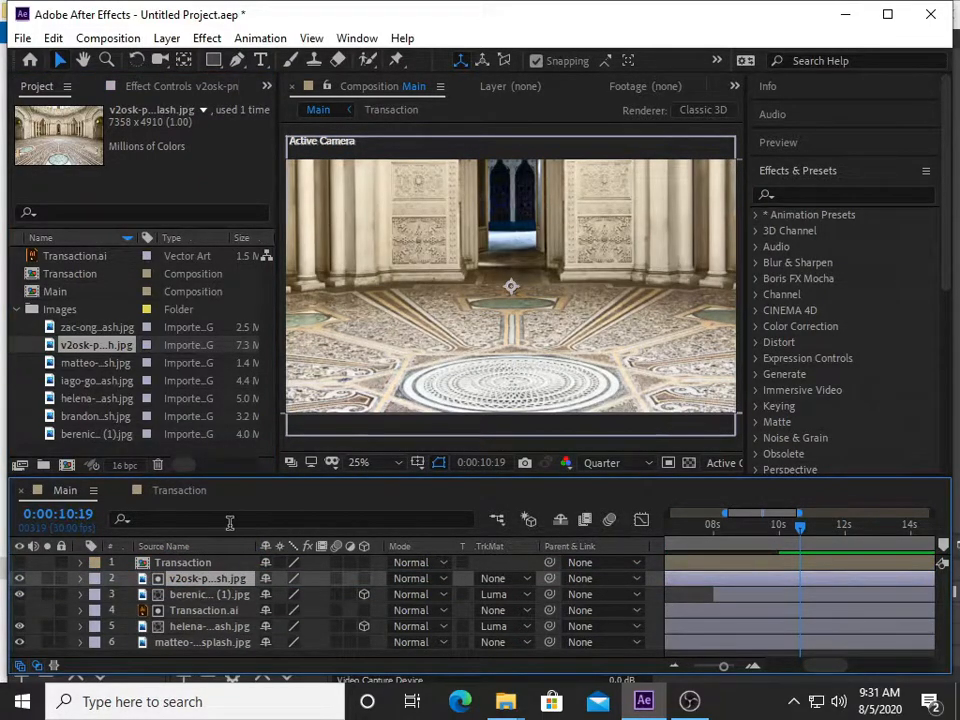
click(19, 578)
click(19, 578)
mouse_move(189, 578)
mouse_down()
mouse_move(184, 556)
mouse_move(170, 576)
mouse_move(189, 576)
mouse_move(181, 566)
mouse_up()
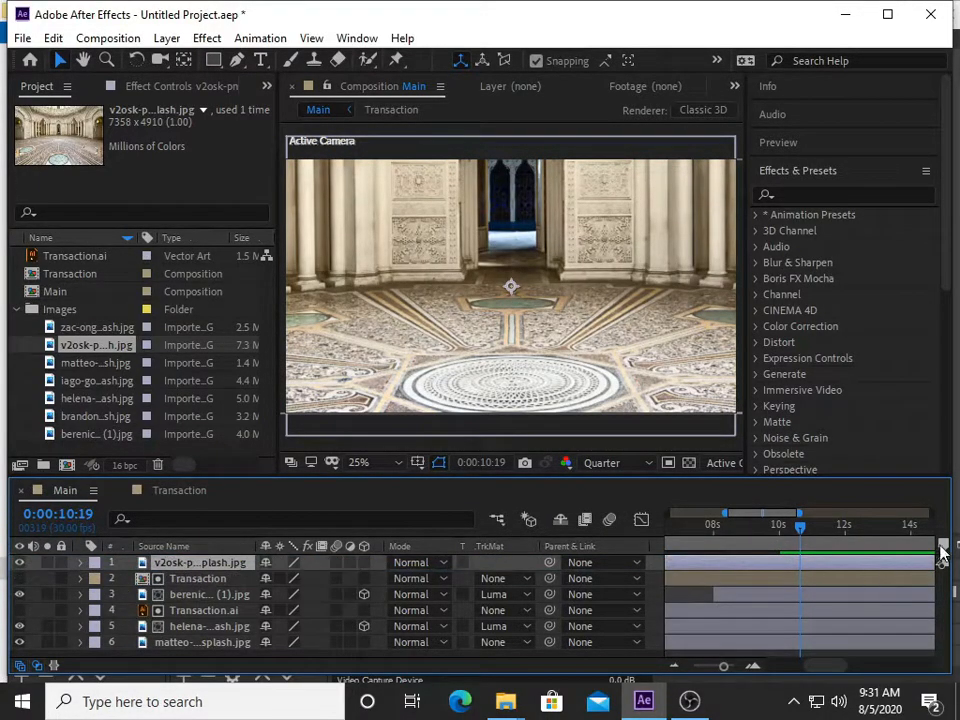
Check the bridge photo's keyframe timing and shift the v2osk photo layer to start at 0:00:12:00
drag(848, 552, 850, 554)
drag(700, 562, 814, 566)
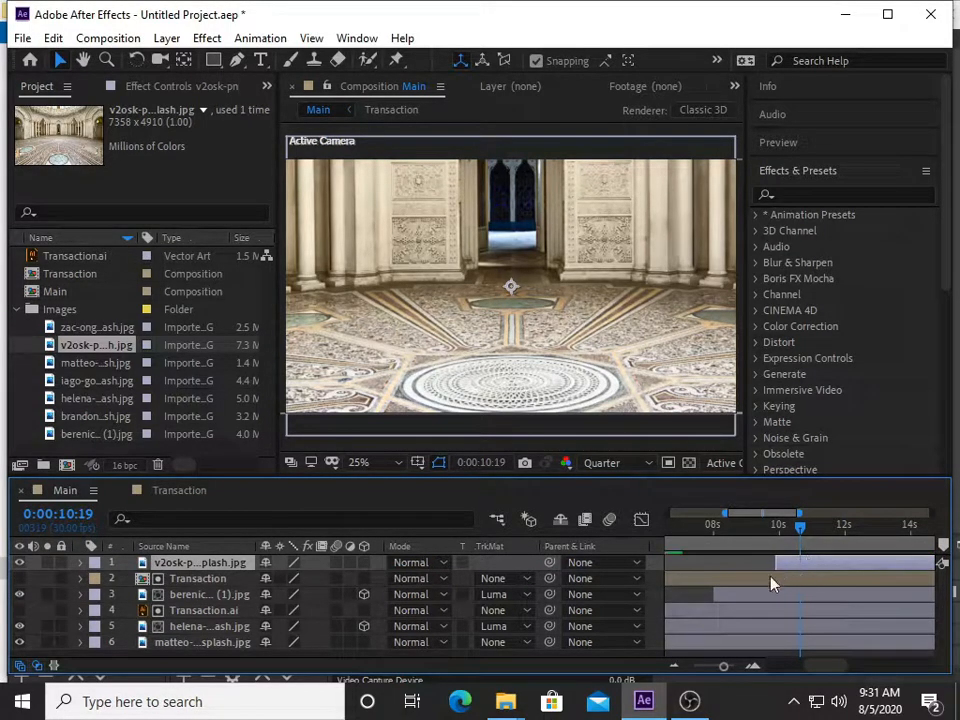
click(775, 598)
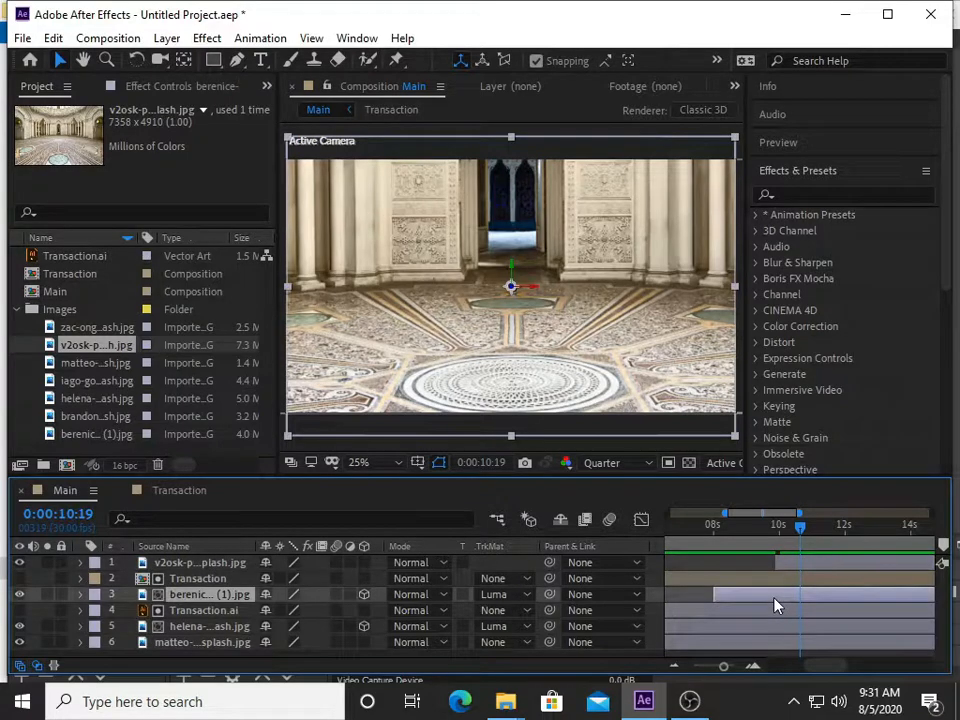
key(u)
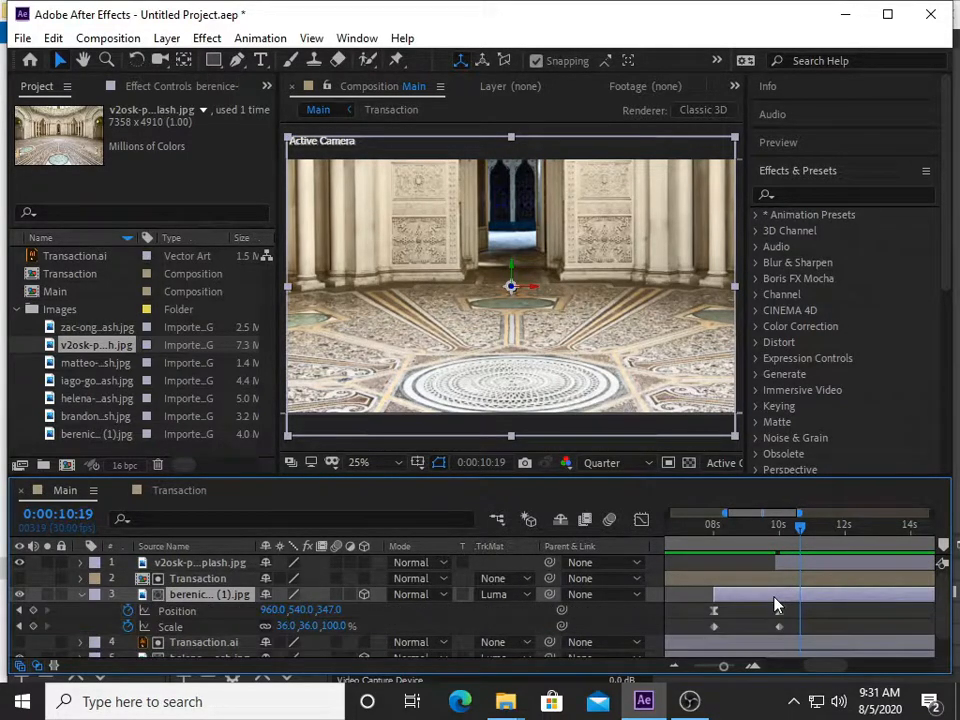
drag(792, 536, 784, 537)
key(space)
click(826, 568)
drag(826, 570, 893, 570)
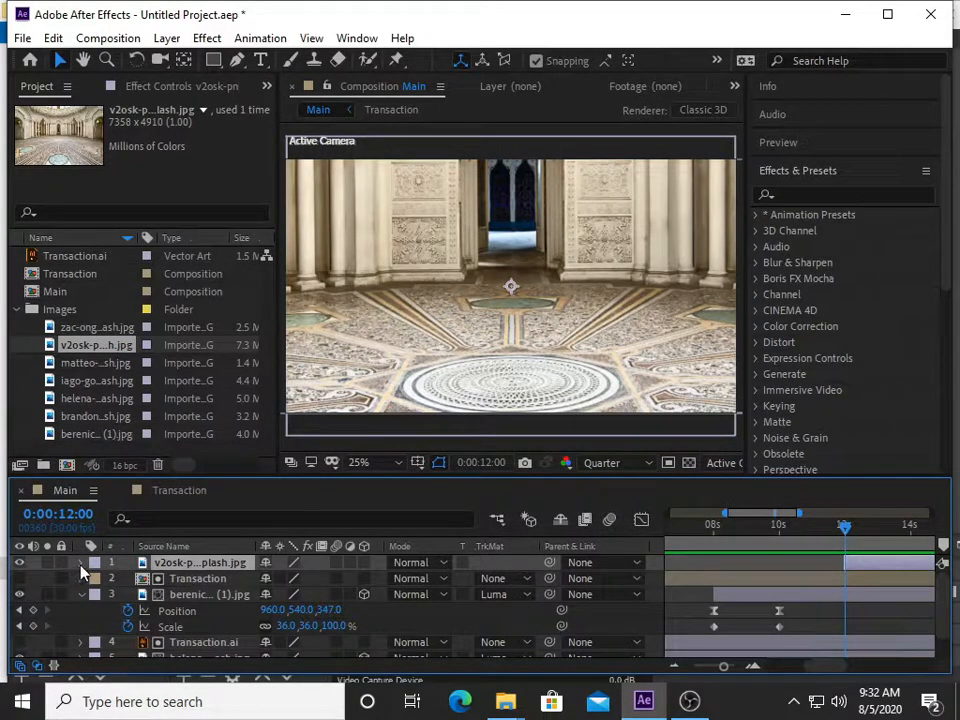
Add starting Position and Scale keyframes to the v2osk photo at 0:00:12:00
key(s)
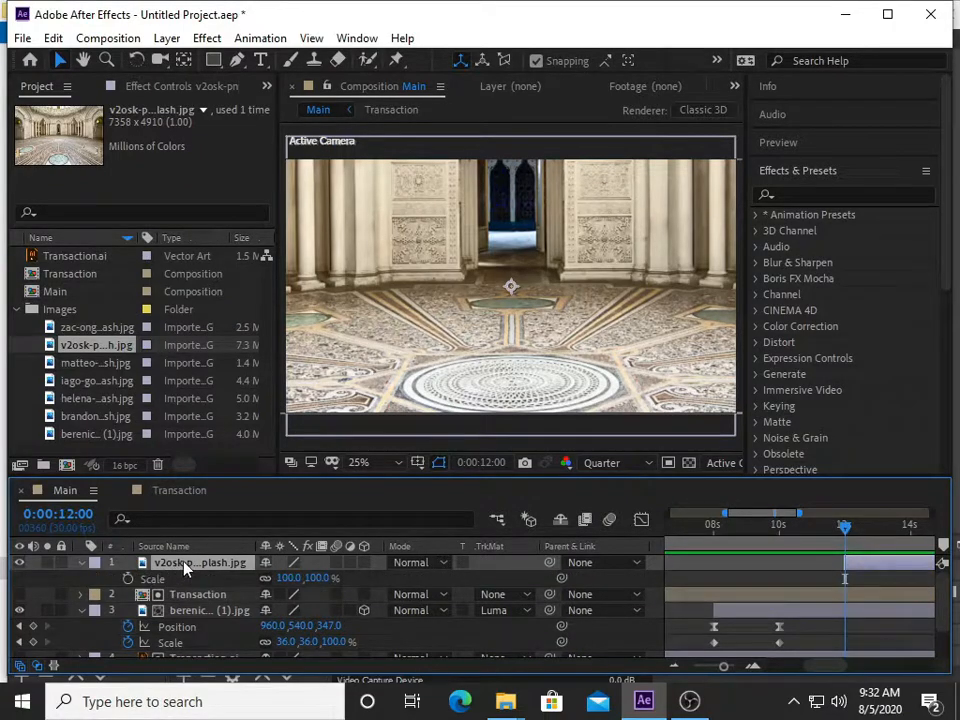
key(shift+p)
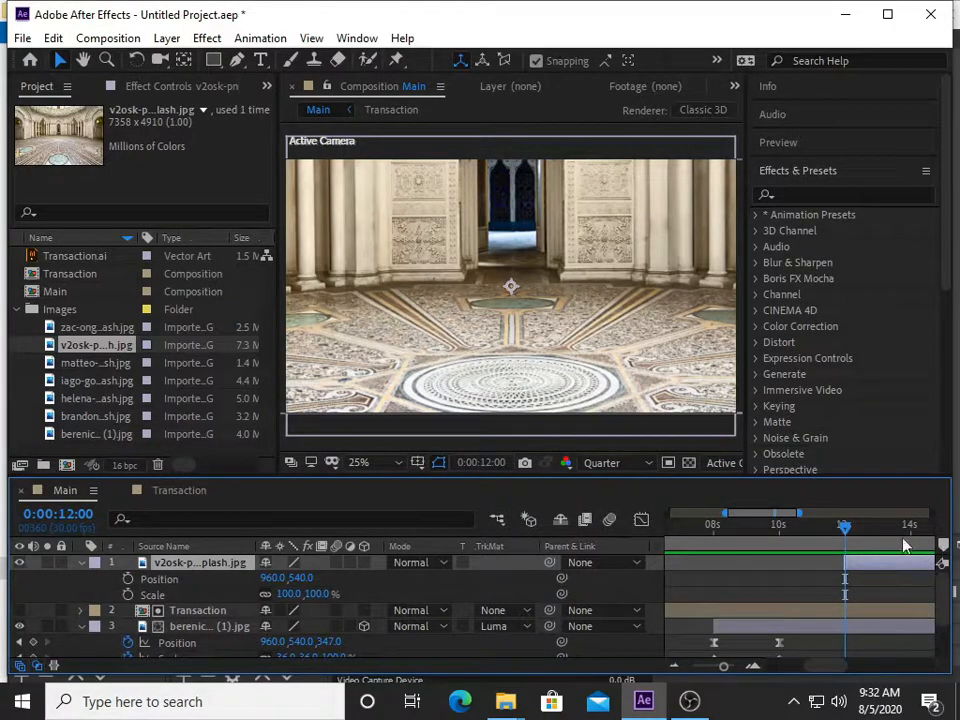
click(127, 578)
click(127, 594)
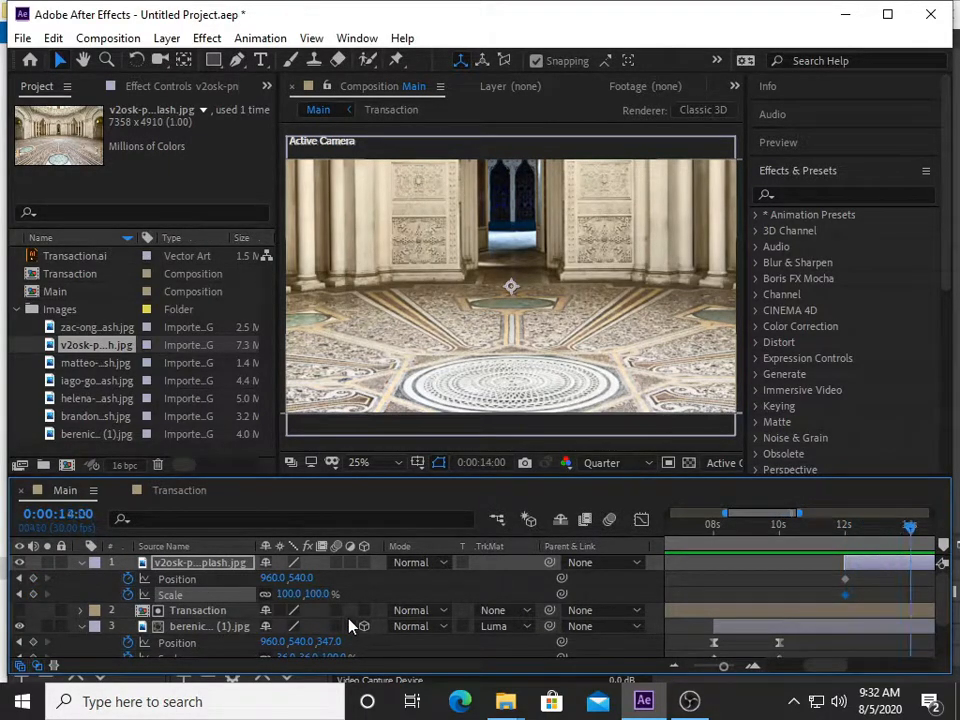
At 0:00:14:00, set the v2osk photo's Scale to 28%, make the layer 3D, set its Z Position to 206 and preview
drag(289, 594, 233, 600)
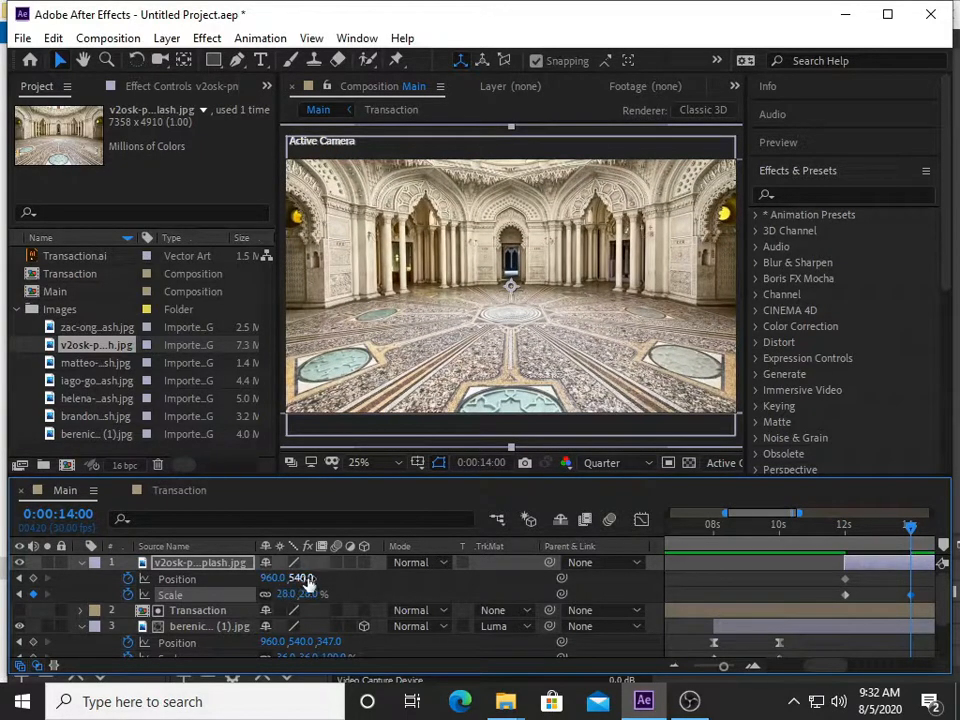
click(364, 563)
drag(322, 578, 541, 593)
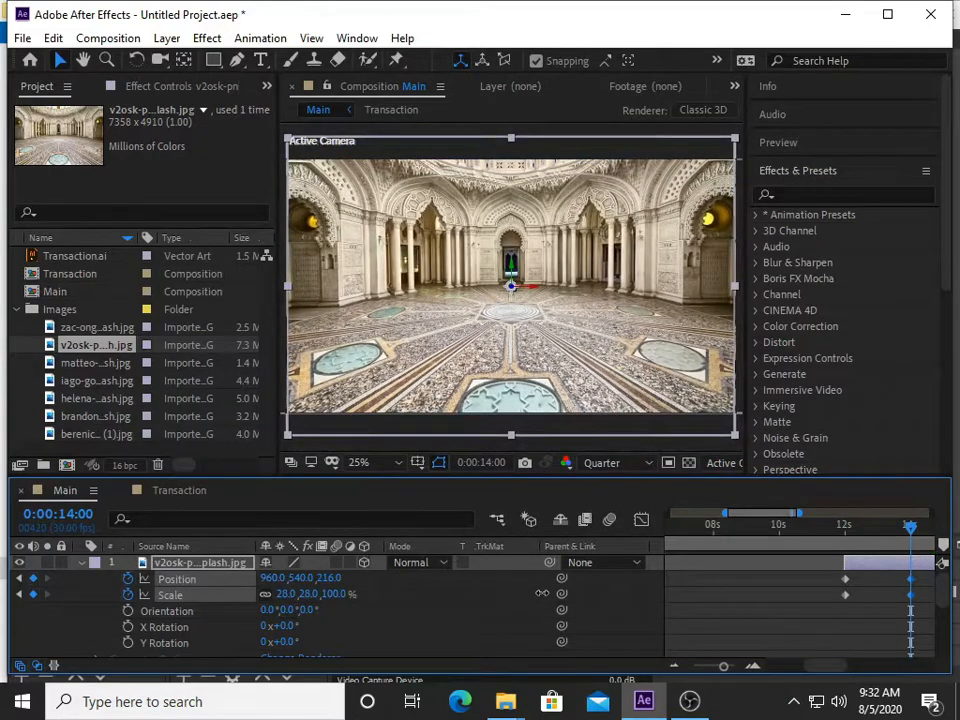
drag(332, 596, 950, 601)
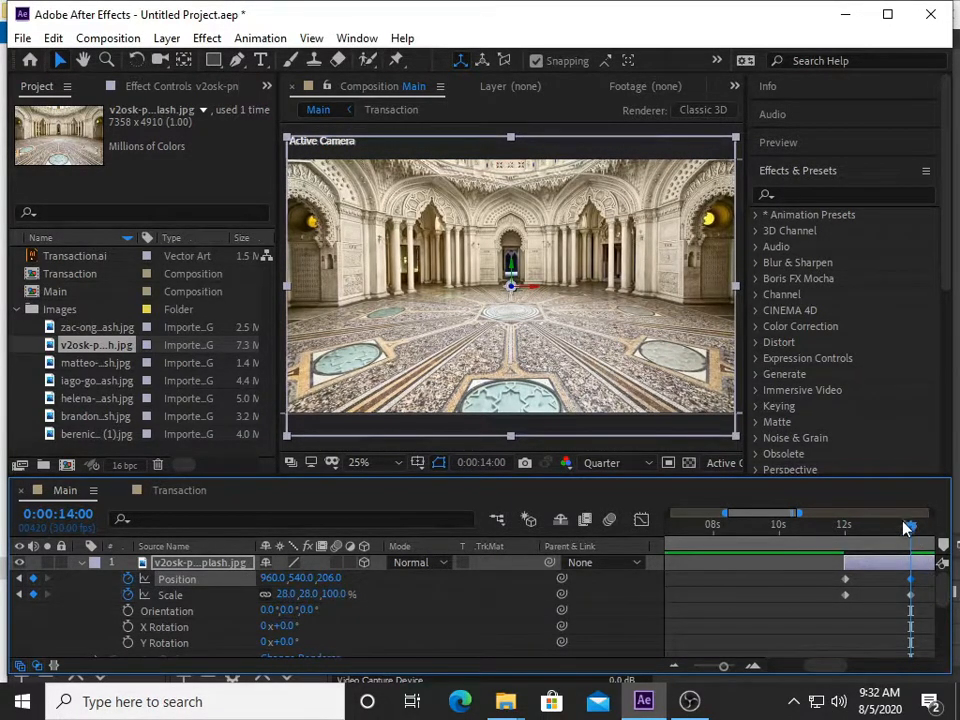
click(826, 530)
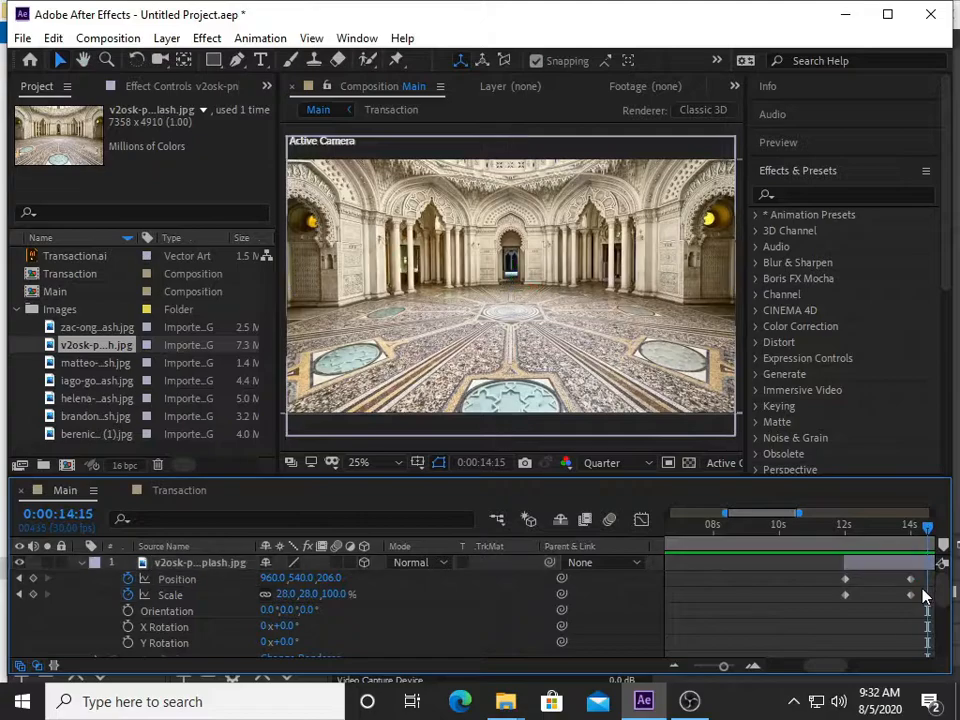
Apply Easy Ease to both Position keyframes of the v2osk photo
drag(926, 582, 838, 572)
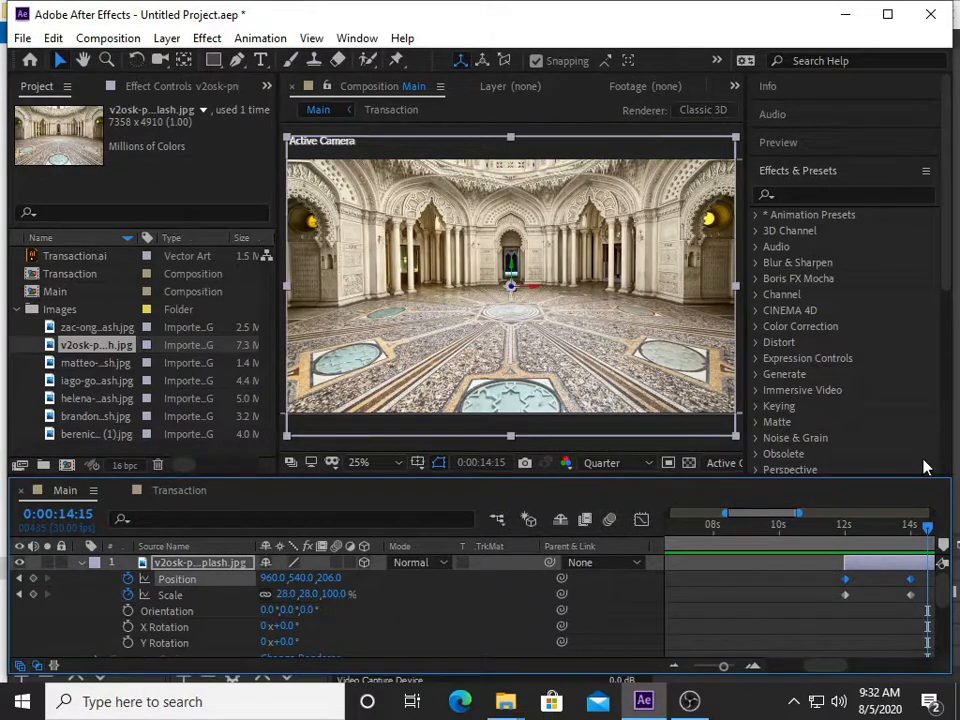
right_click(846, 586)
mouse_move(848, 563)
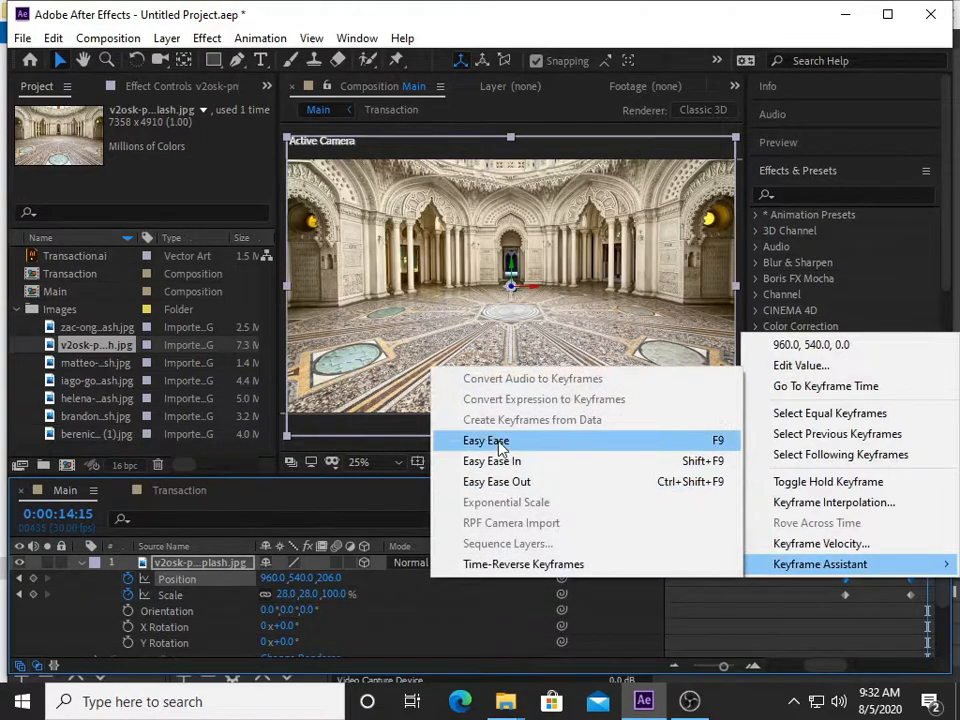
click(499, 445)
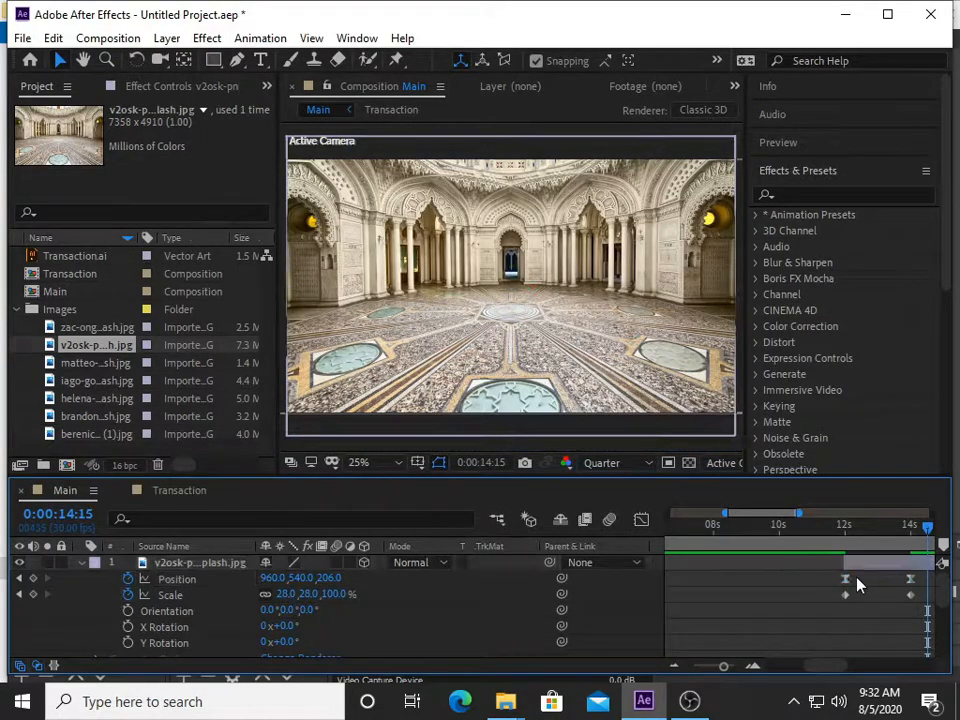
Shape the v2osk photo's Position speed graph to peak early with a long slowdown, and preview from 0:00:10:22
click(642, 521)
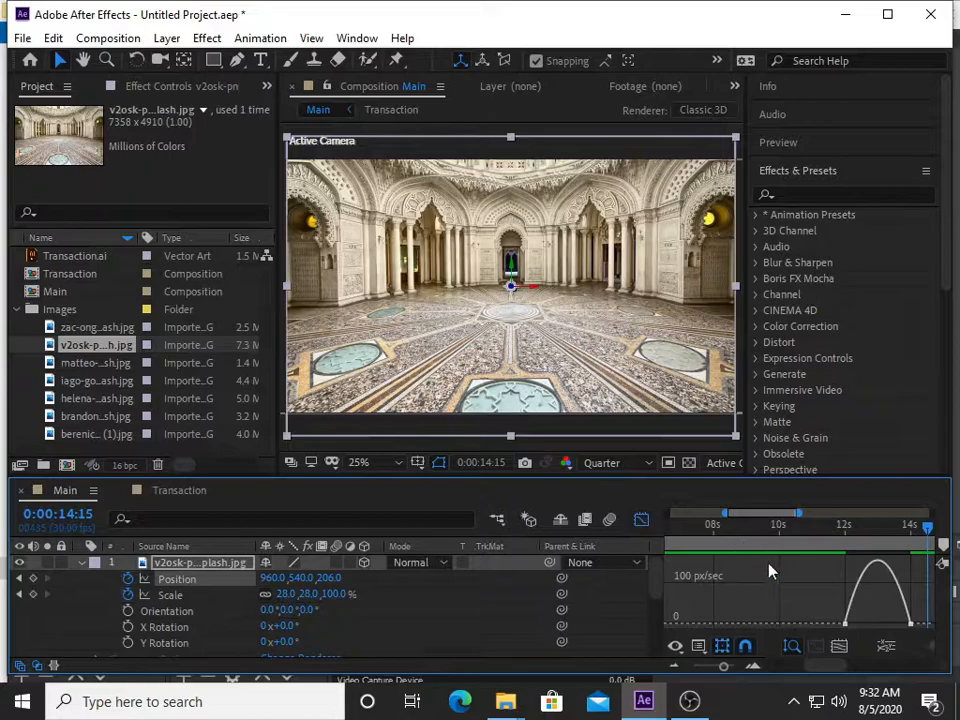
drag(912, 624, 862, 632)
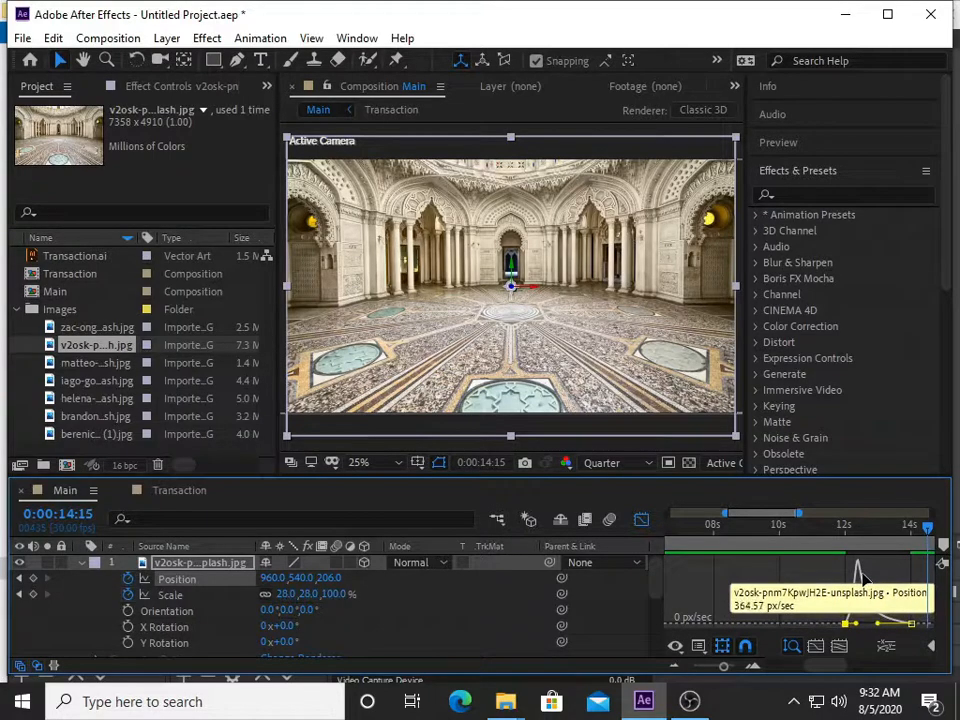
drag(926, 537, 801, 550)
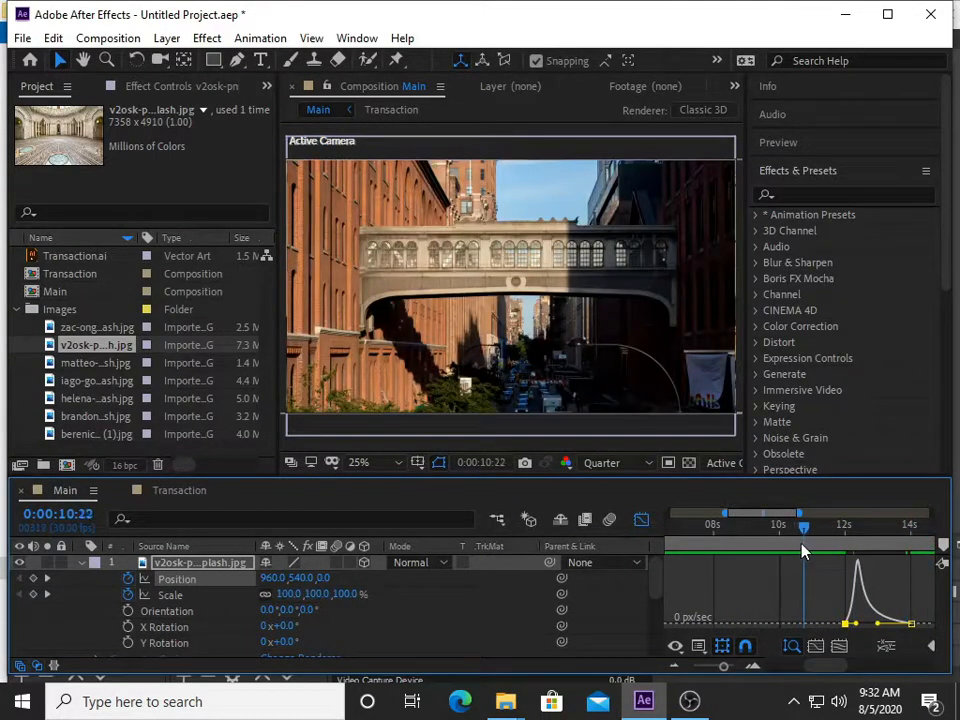
click(641, 519)
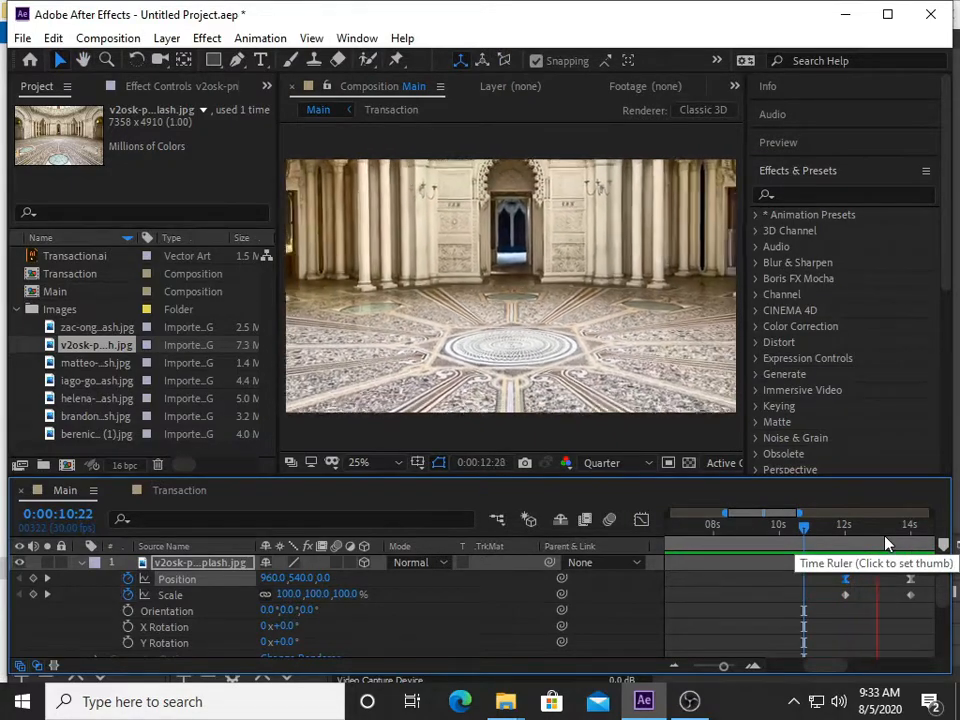
key(space)
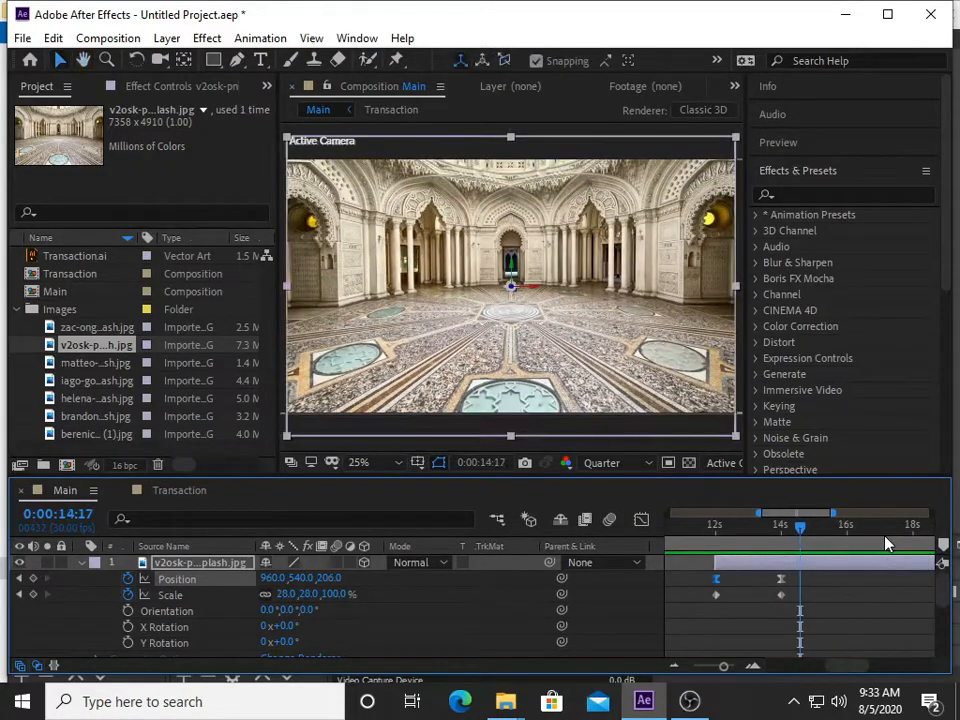
Import transaction 2.1.ai from the illustrator folder as footage and place it as the top layer in Main
click(763, 567)
click(16, 309)
double_click(66, 347)
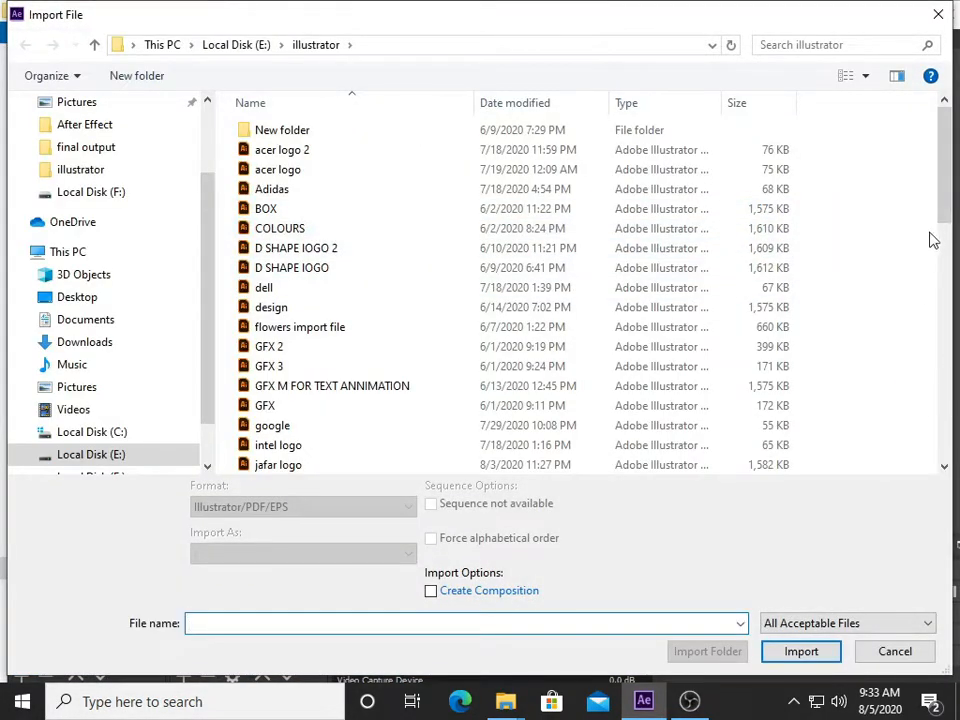
drag(946, 206, 943, 320)
click(276, 272)
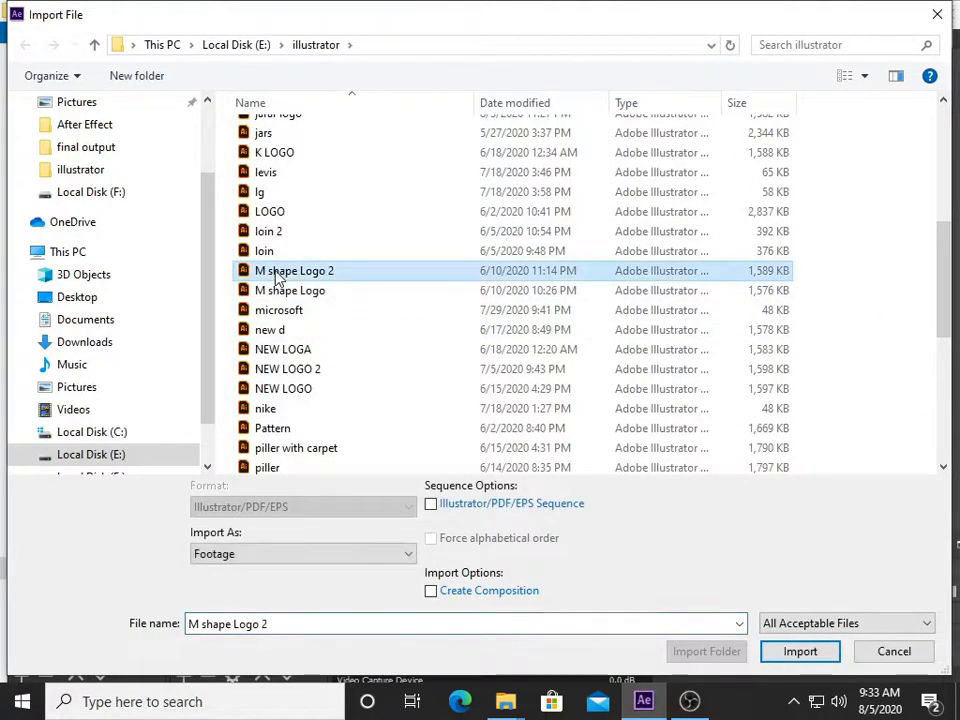
key(t)
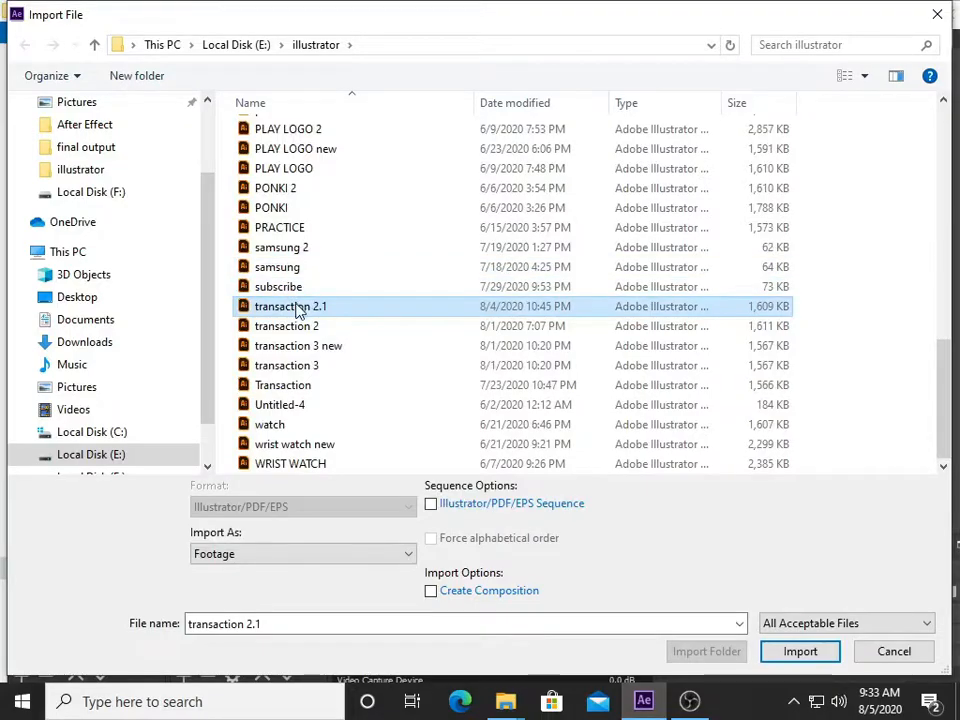
double_click(296, 306)
drag(75, 279, 181, 567)
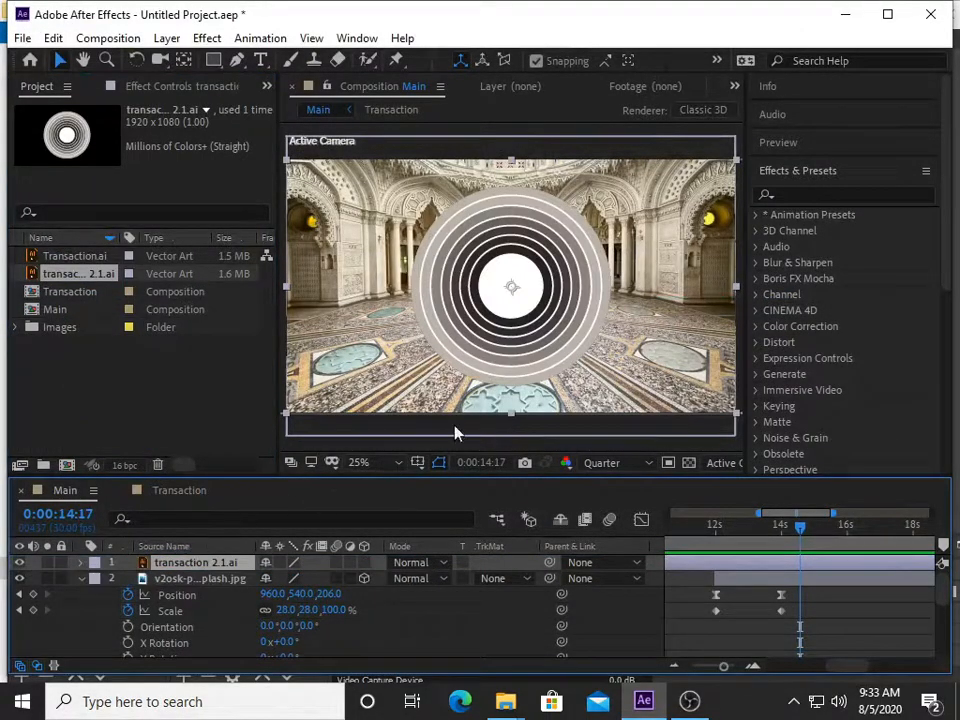
Shift the transaction 2.1.ai layer in time to start at about 0:00:10:00
mouse_move(722, 568)
mouse_down()
mouse_move(853, 562)
mouse_move(713, 562)
mouse_move(939, 567)
mouse_move(692, 564)
mouse_move(828, 570)
mouse_move(737, 579)
mouse_up()
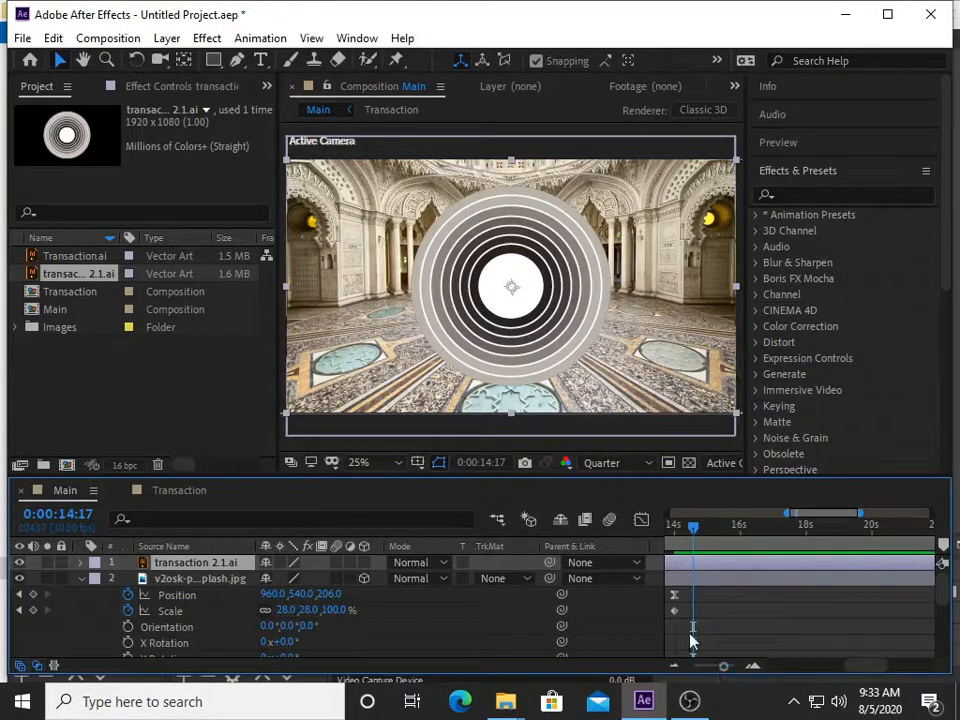
drag(695, 638, 932, 604)
scroll(950, 565, up, 1)
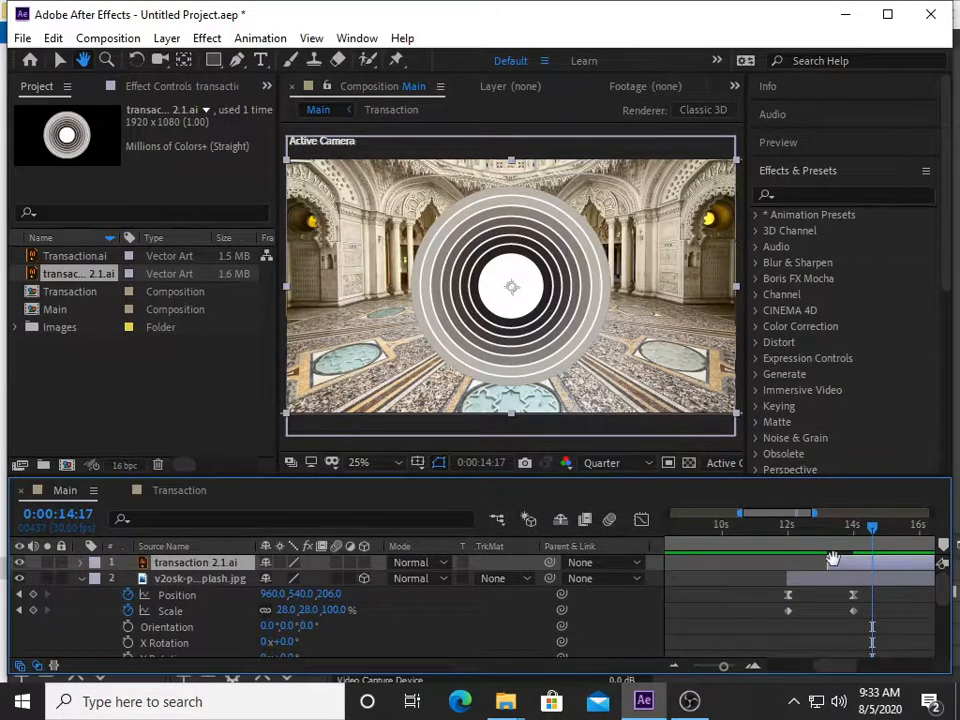
click(57, 60)
drag(842, 567, 746, 570)
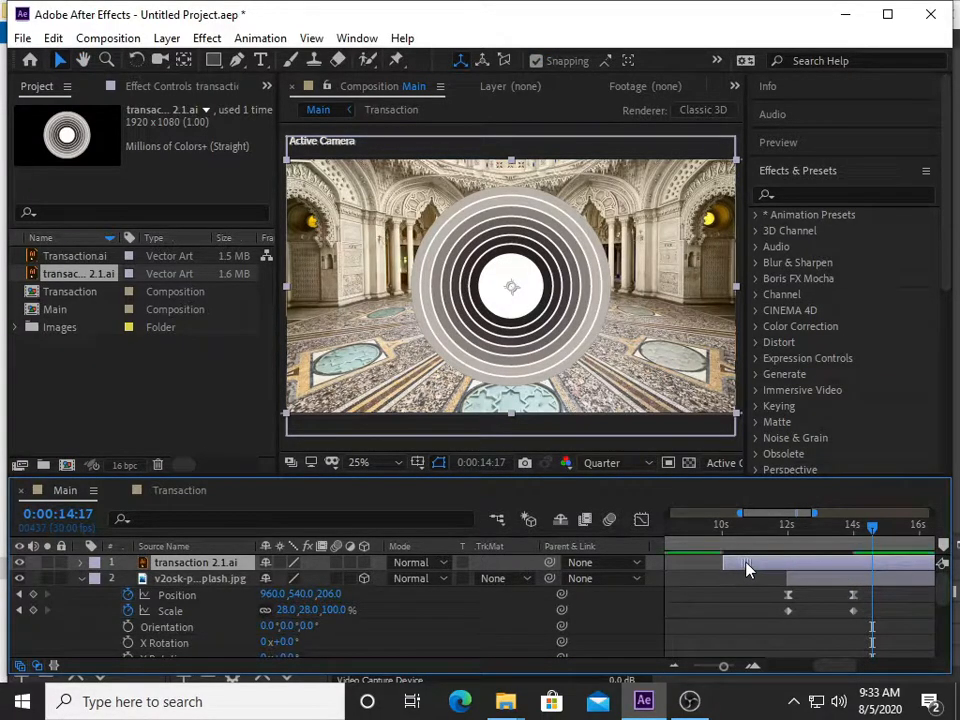
Set an Opacity keyframe of 0% on the transaction 2.1.ai layer at 0:00:10:01
drag(870, 530, 723, 541)
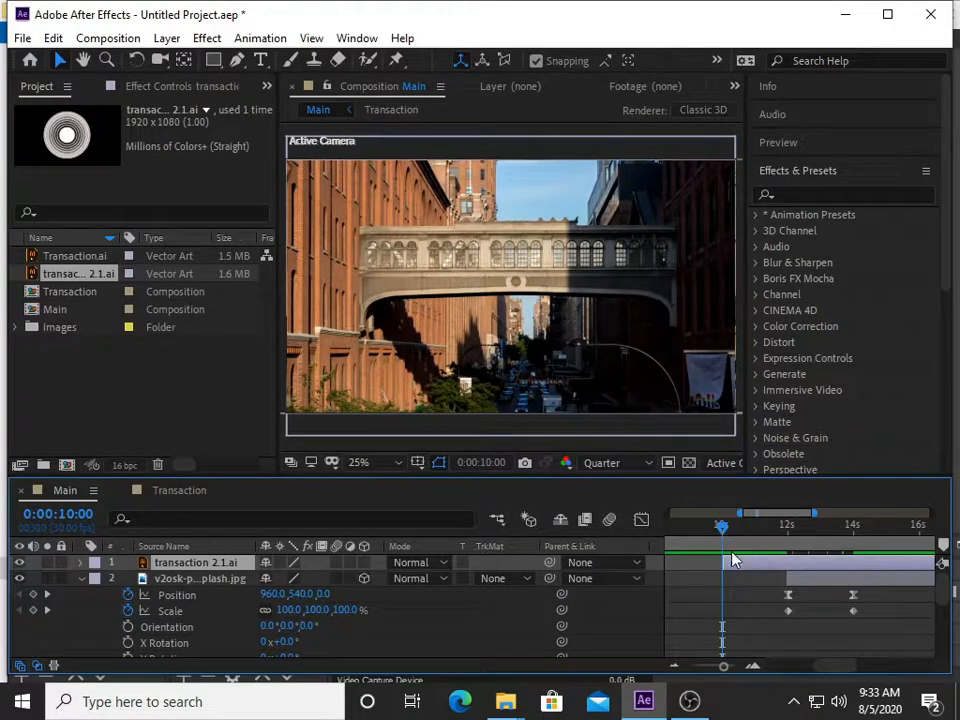
key(Page_Down)
key(Page_Up)
key(Page_Down)
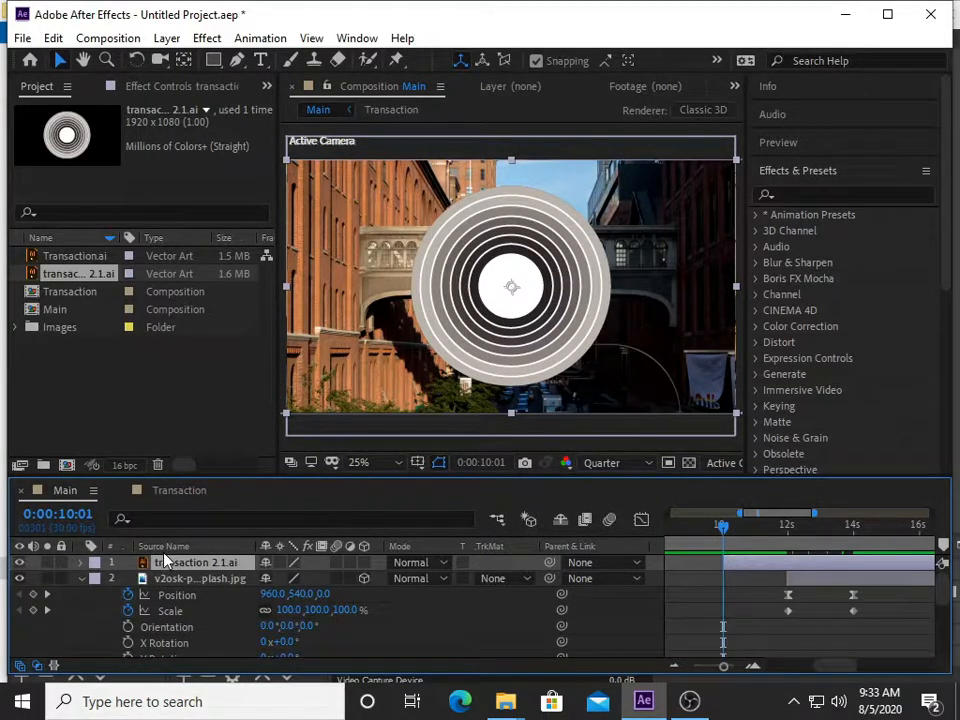
key(t)
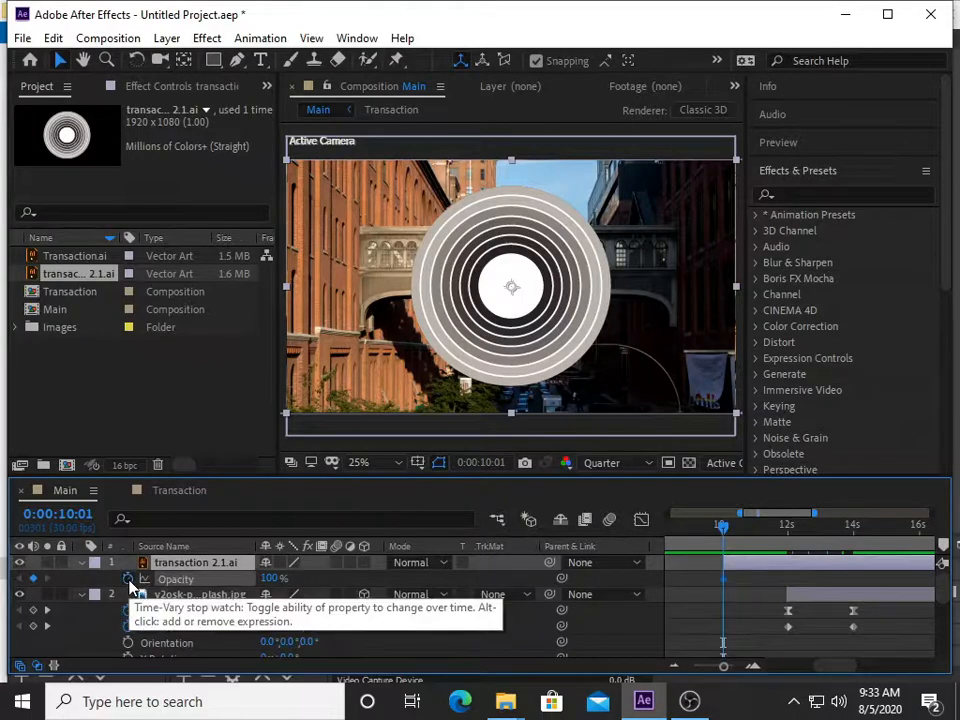
click(271, 578)
text(0)
key(Return)
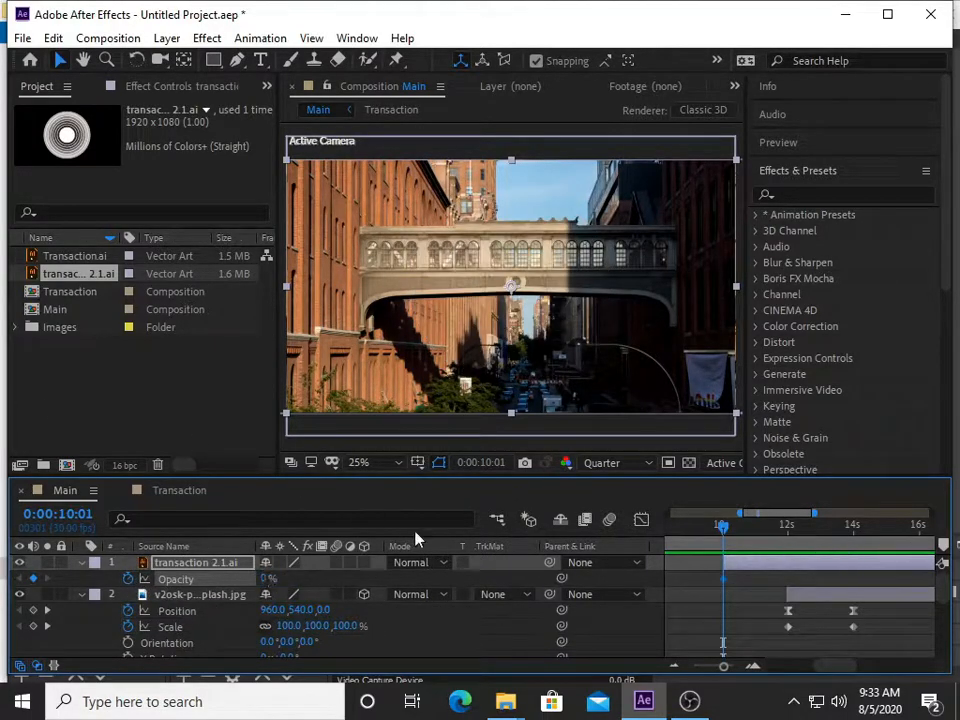
Add a 100% Opacity keyframe to the transaction 2.1.ai layer at 0:00:12:01
key(shift+Page_Down)
key(shift+Page_Down)
key(shift+Page_Down)
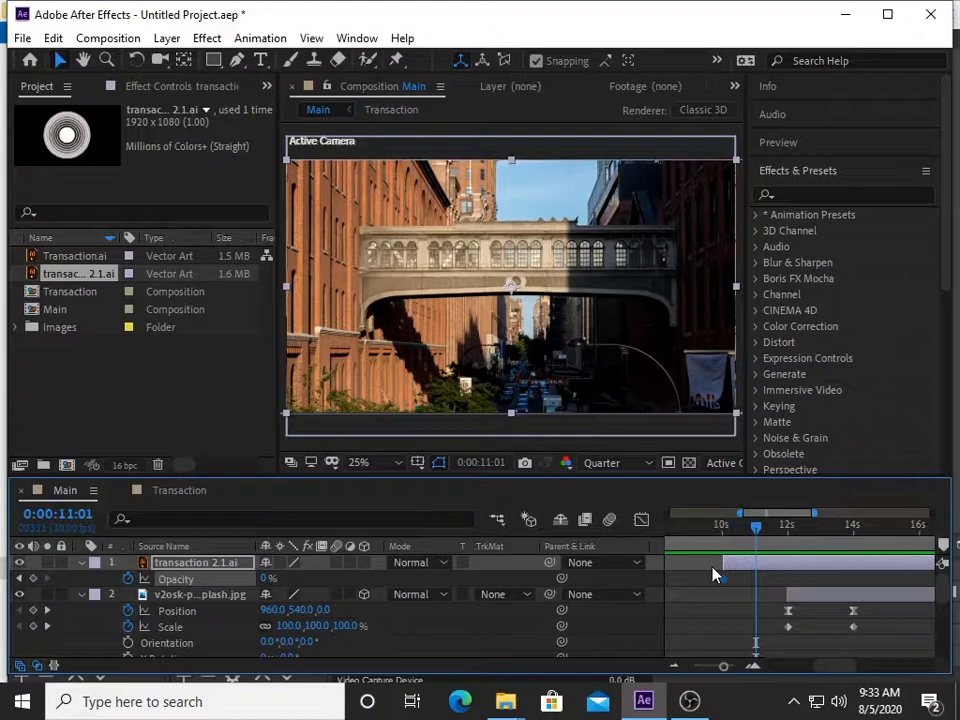
key(shift+Page_Down)
key(shift+Page_Down)
key(shift+Page_Down)
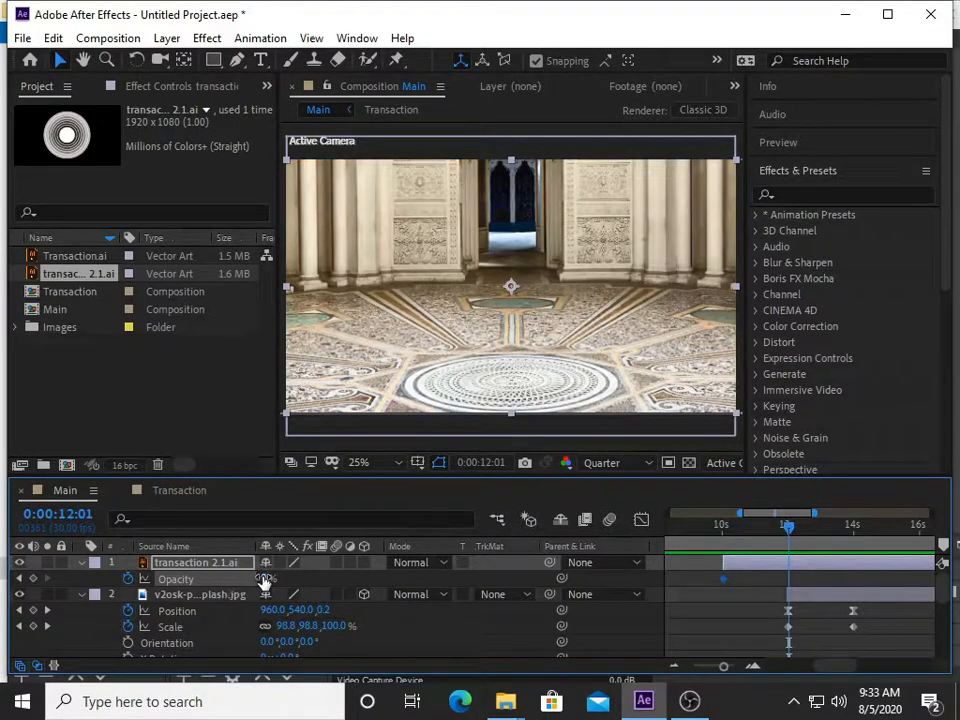
click(264, 579)
text(100)
key(Return)
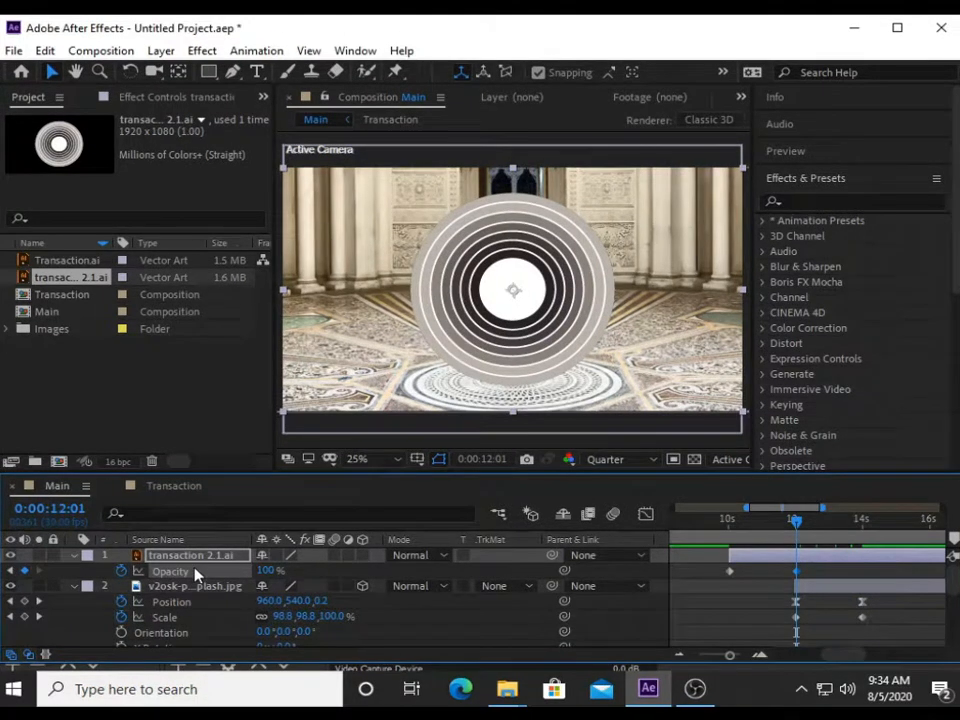
Animate transaction 2.1.ai's Scale from 100% at 0:00:12:01 to 834% at 0:00:14:01 so the white circle fills the frame
key(shift+s)
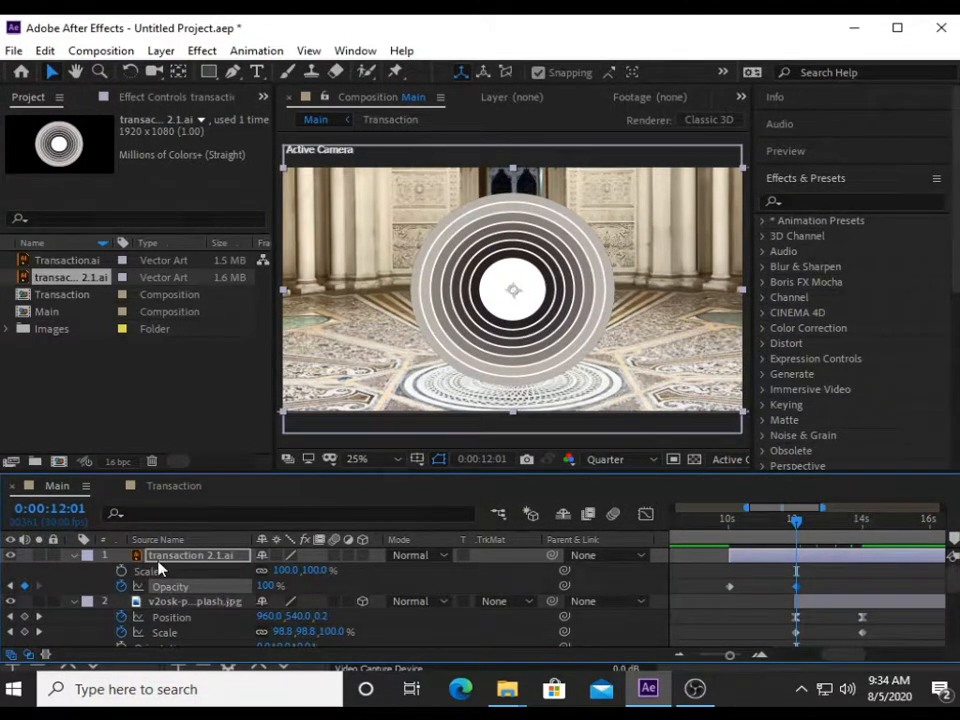
click(121, 570)
key(space)
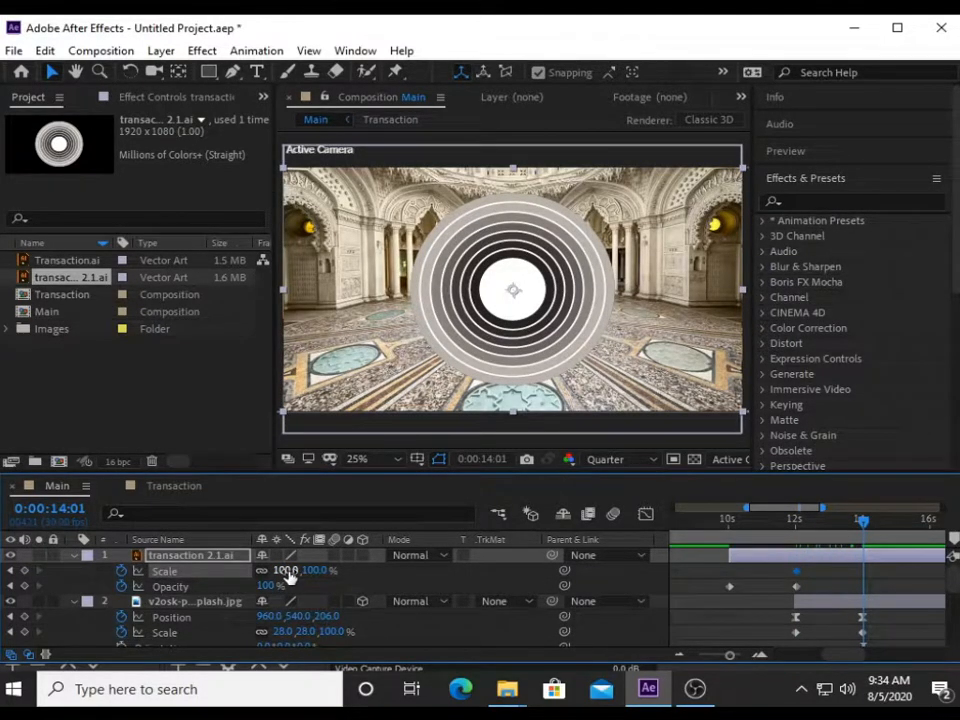
drag(290, 570, 411, 574)
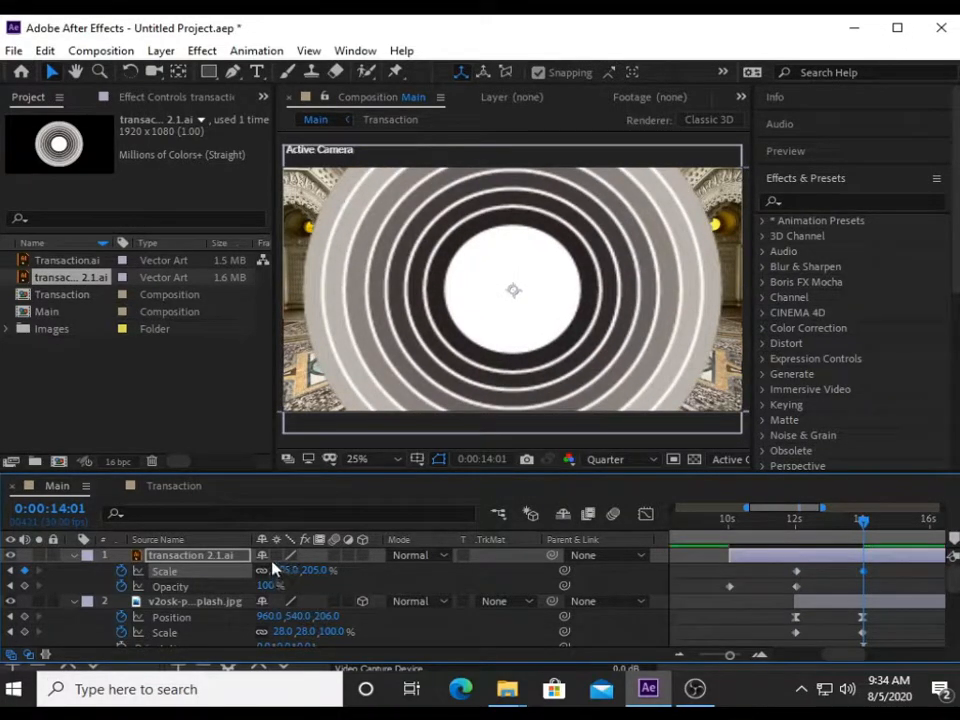
drag(315, 574, 417, 578)
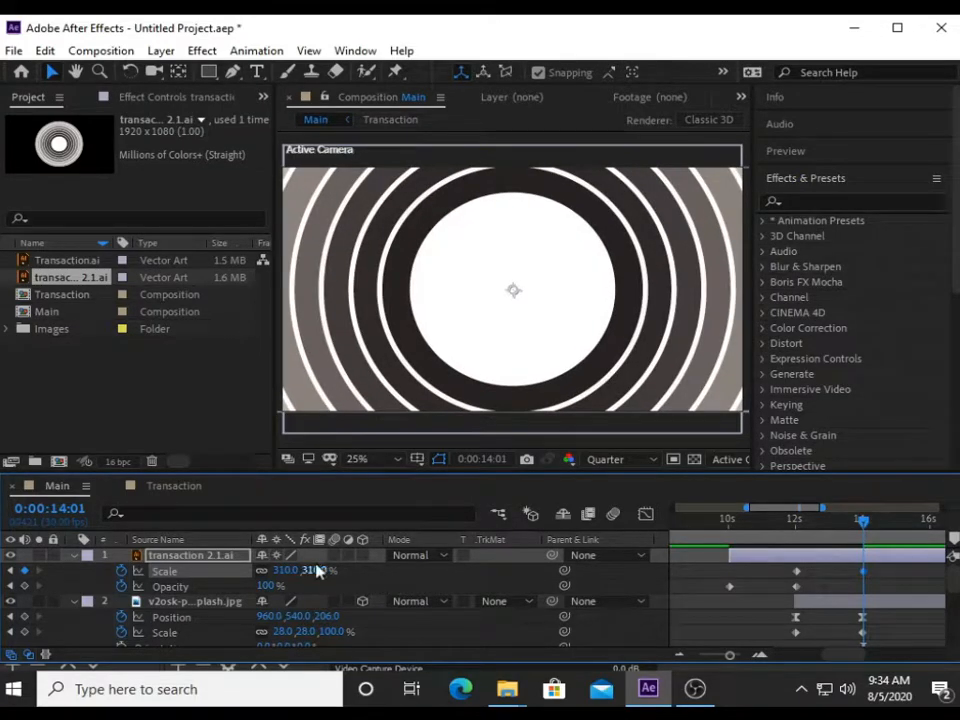
drag(311, 570, 652, 592)
drag(305, 573, 483, 574)
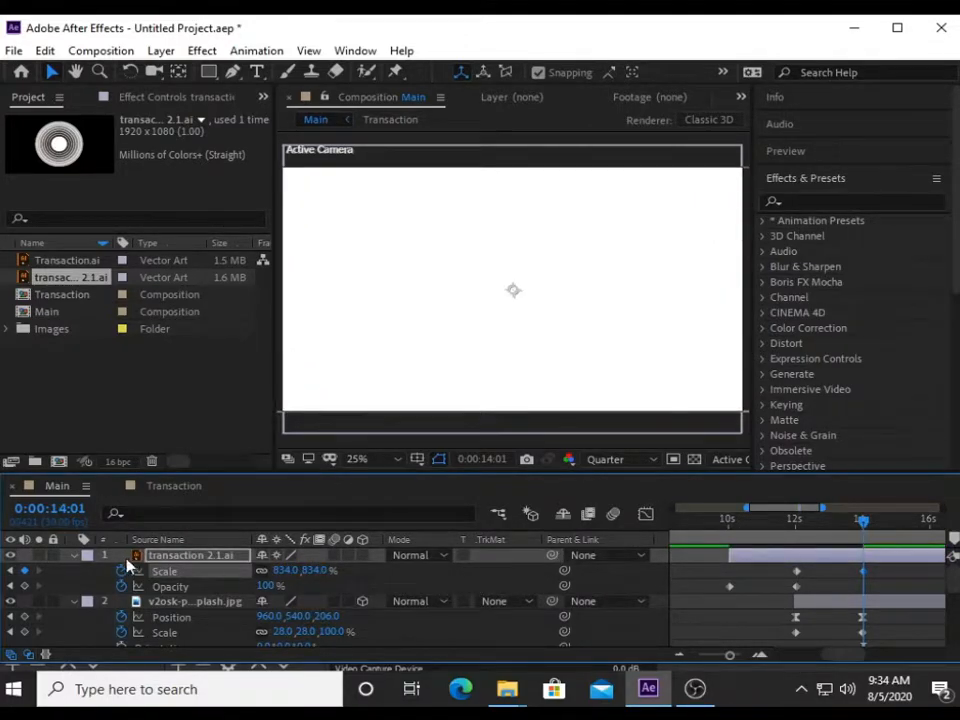
Collapse the two top layers' properties and give the v2osk photo a Luma Matte from transaction 2.1.ai
click(74, 556)
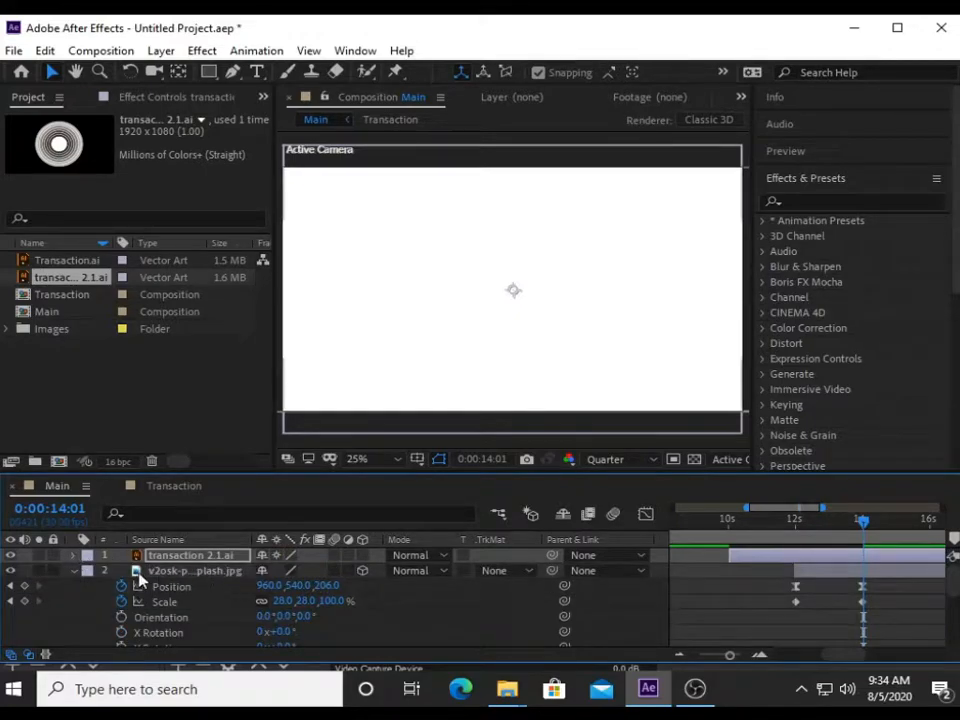
click(74, 574)
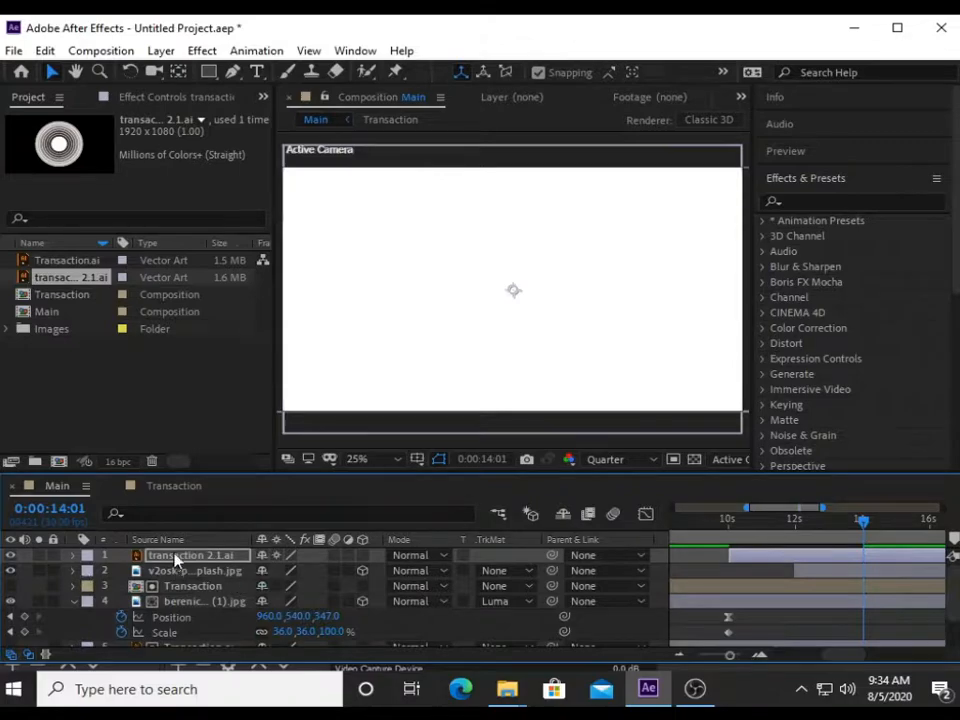
click(224, 572)
click(508, 573)
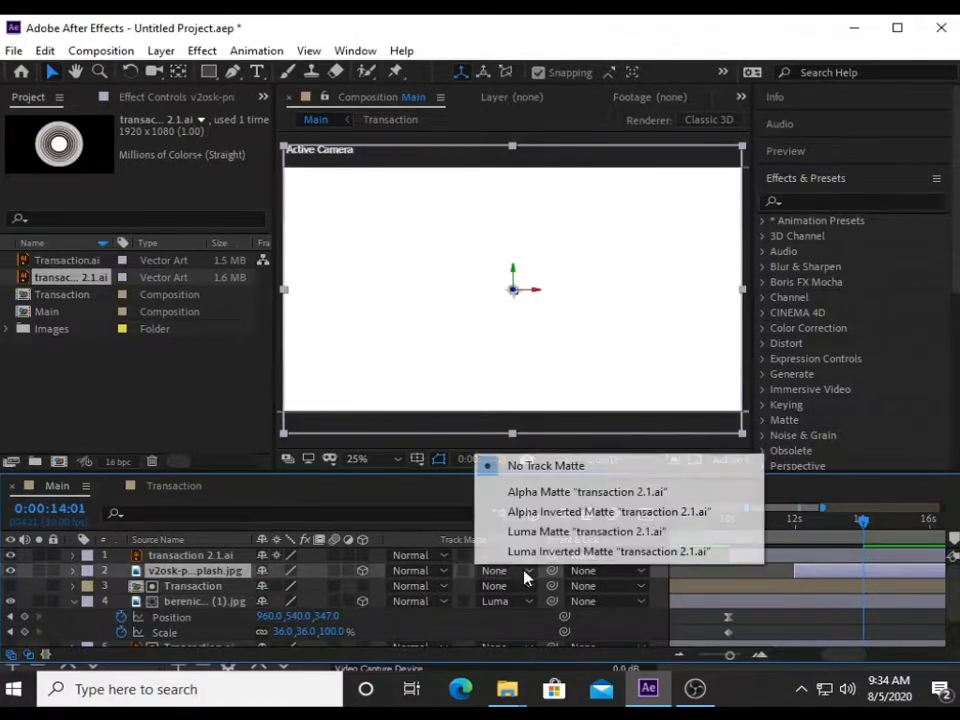
click(587, 535)
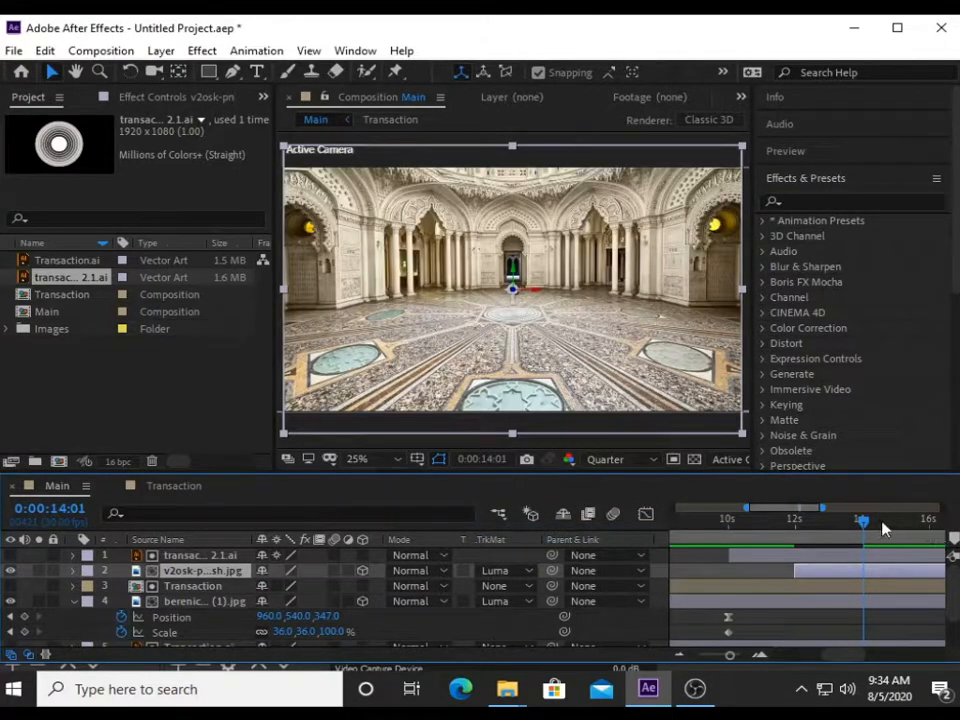
Preview the Main composition from 0:00:00:00 through the circular transition into the v2osk photo
drag(866, 522, 477, 540)
key(space)
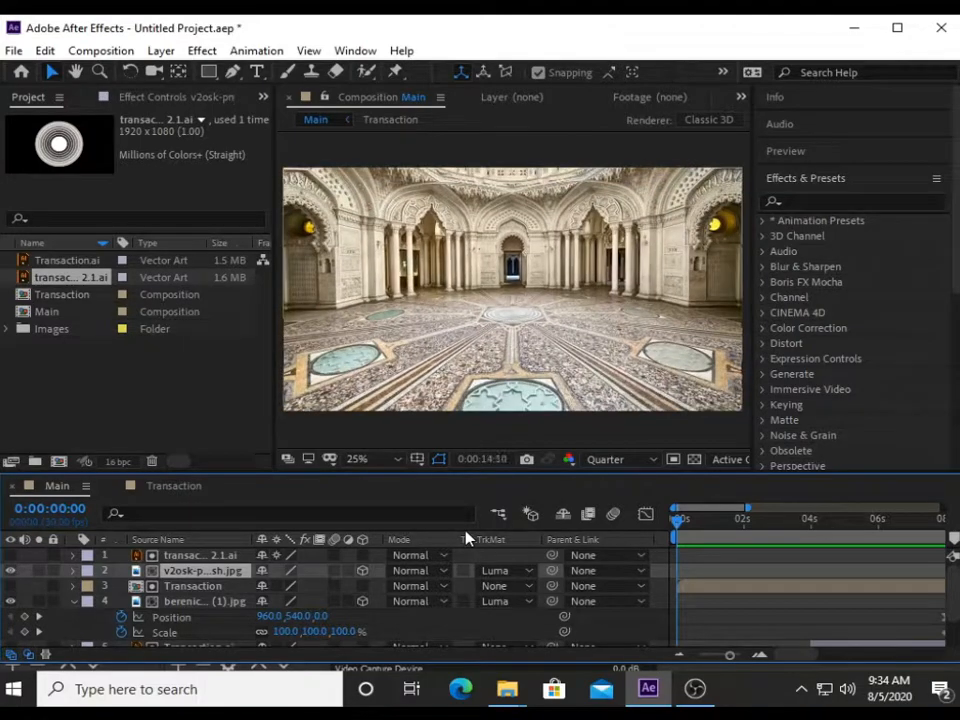
key(space)
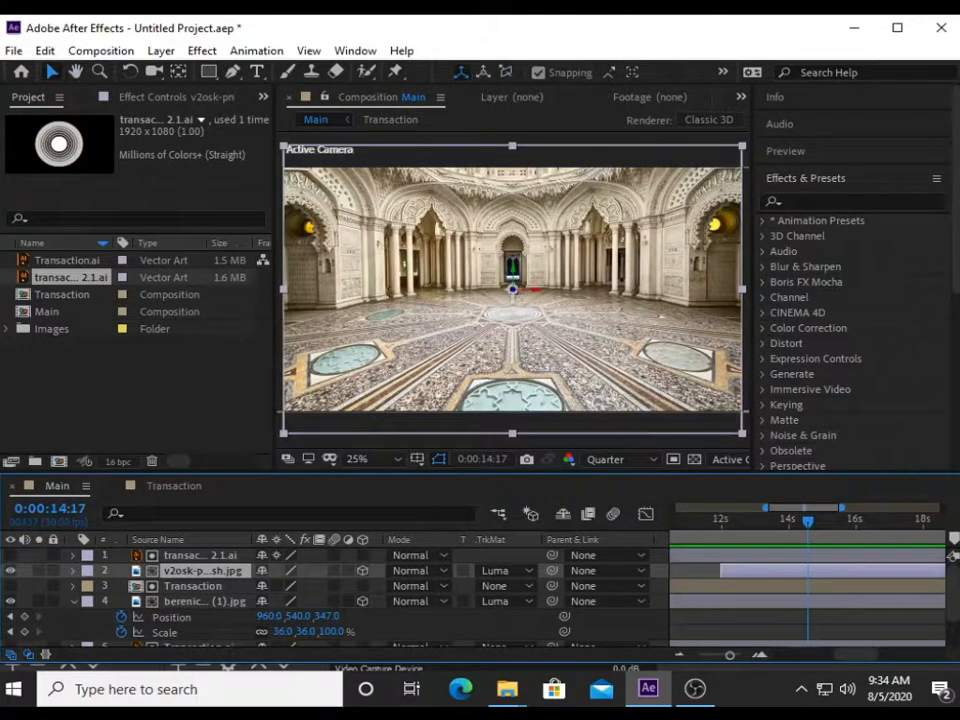
scroll(950, 553, down, 2)
scroll(950, 553, up, 2)
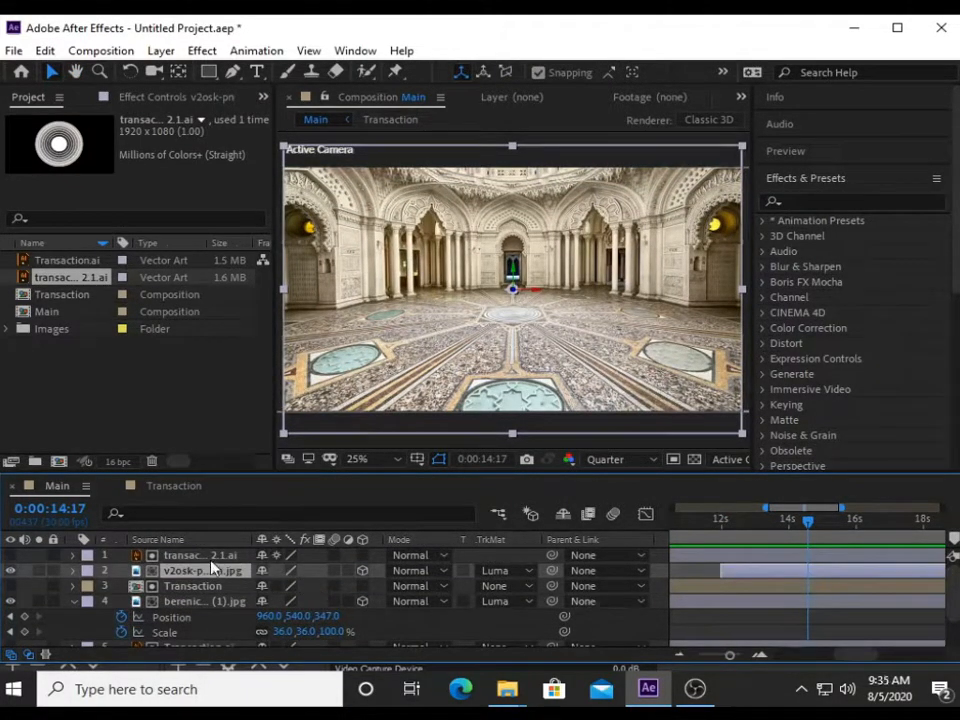
Place the zac-ong photo from the Images folder as the top layer in Main and shift it to start at 0:00:16:01
click(36, 328)
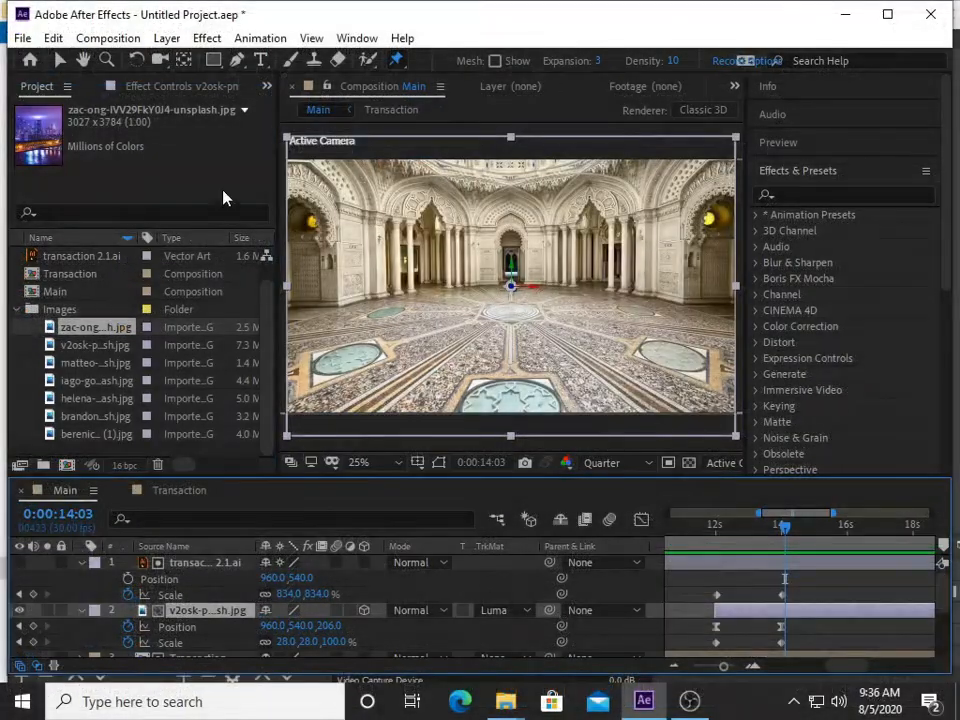
drag(92, 327, 193, 565)
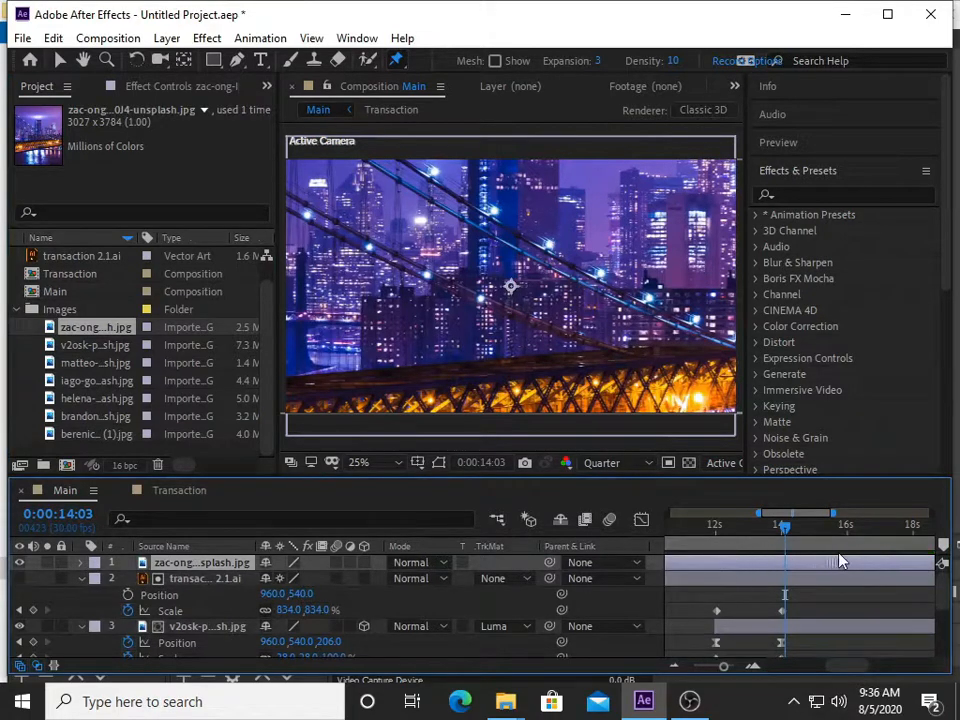
click(782, 531)
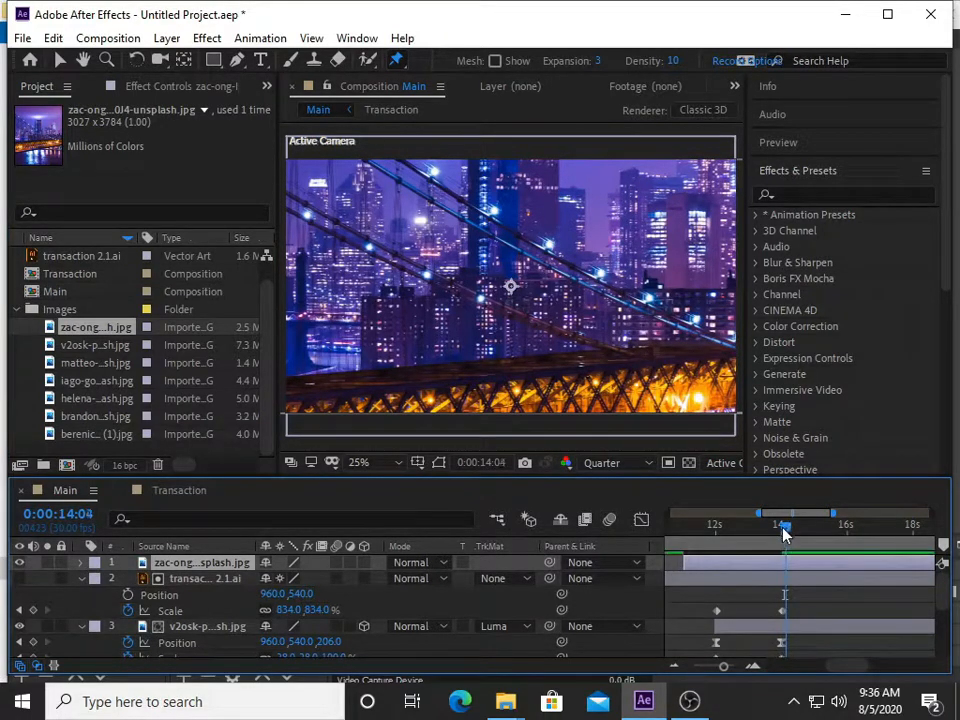
key(Page_Up)
key(shift+Page_Down)
key(shift+Page_Down)
key(shift+Page_Down)
key(shift+Page_Down)
key(shift+Page_Down)
key(shift+Page_Down)
drag(797, 563, 934, 569)
drag(838, 569, 866, 569)
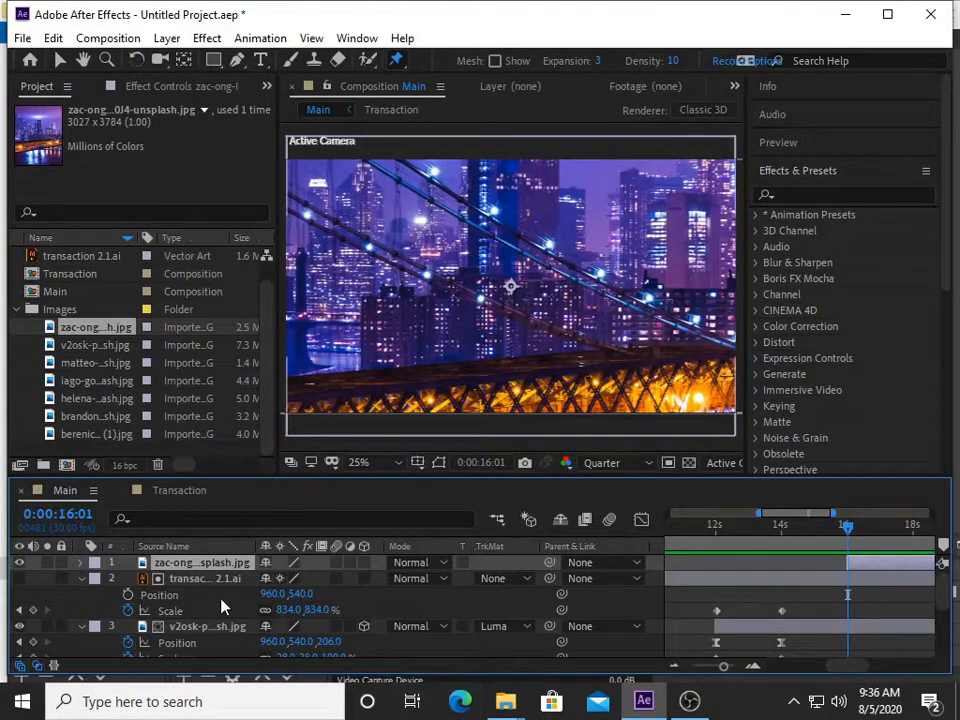
Keyframe the zac-ong photo's Position and 100% Scale at 0:00:16:01, and set its Scale to 66% at 0:00:18:01
click(81, 562)
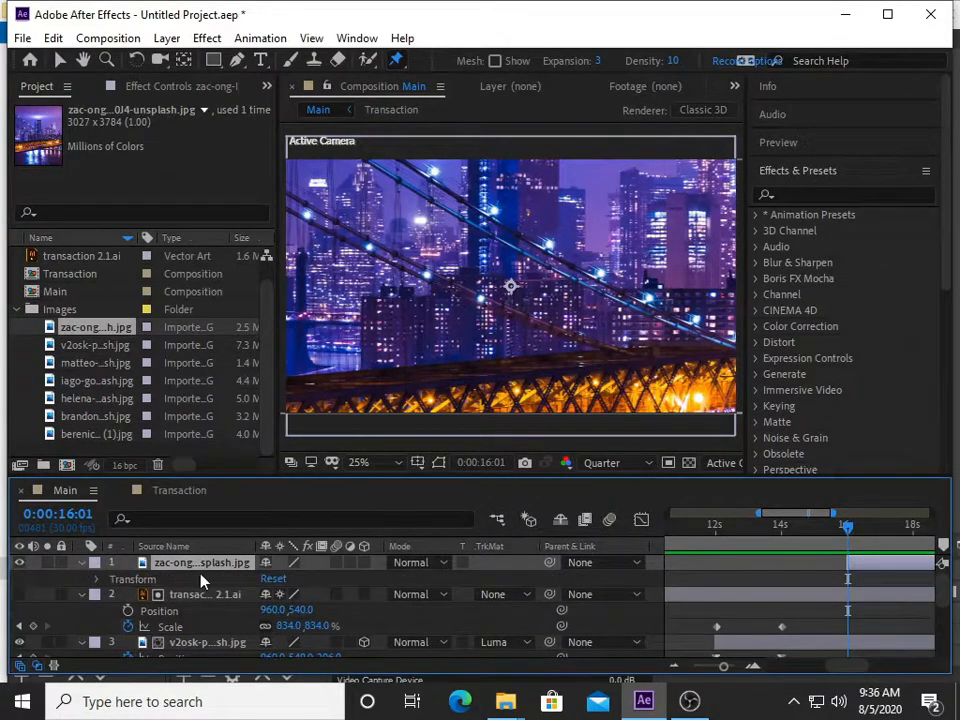
key(s)
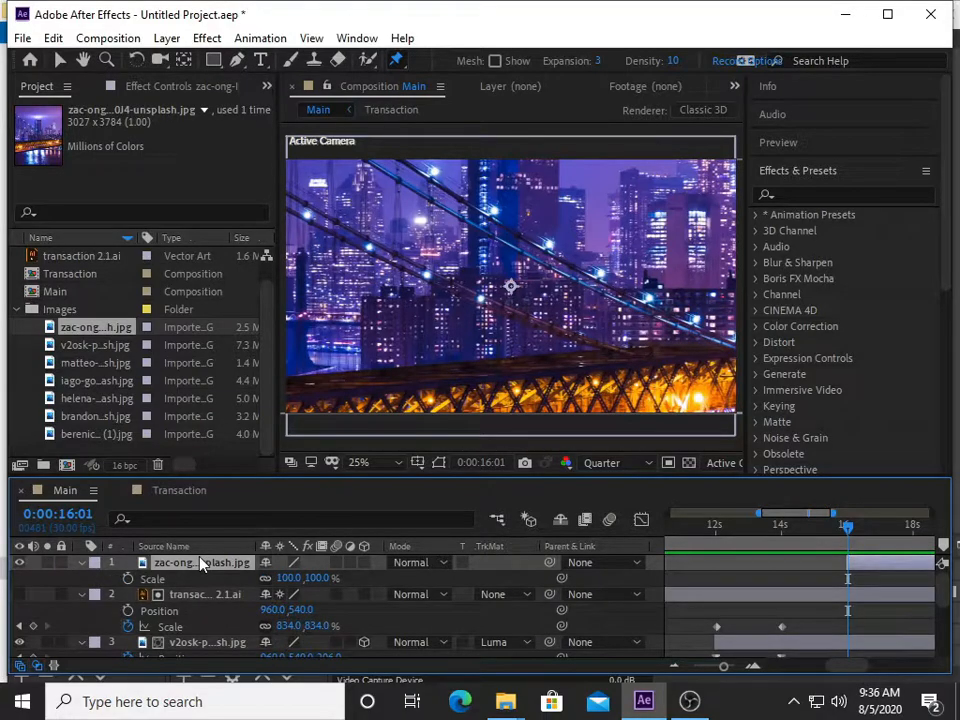
key(shift+p)
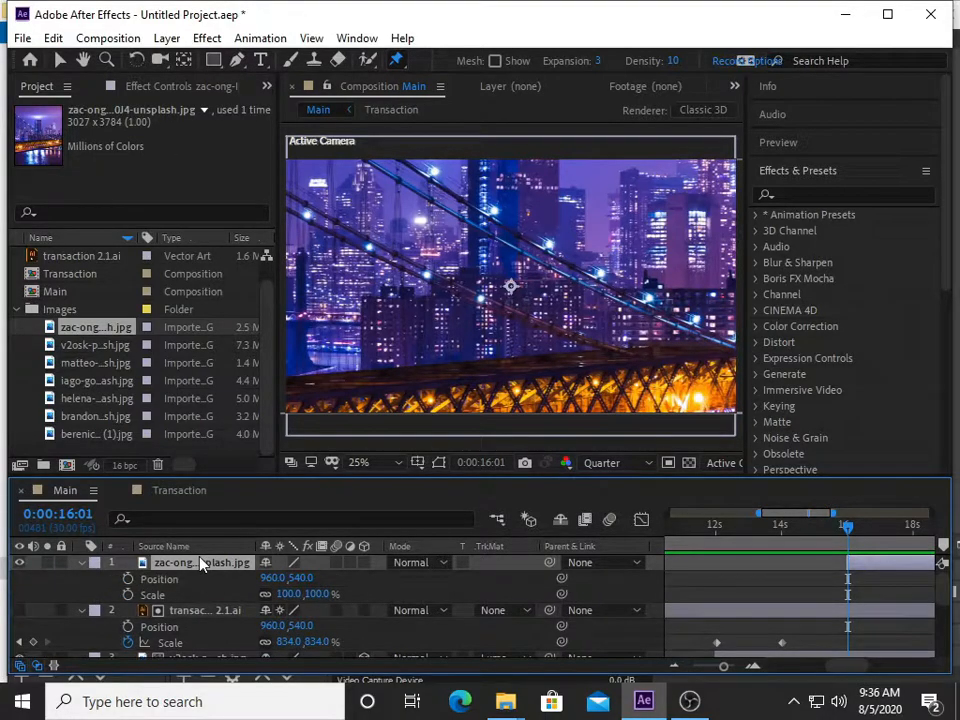
click(128, 578)
click(128, 594)
key(space)
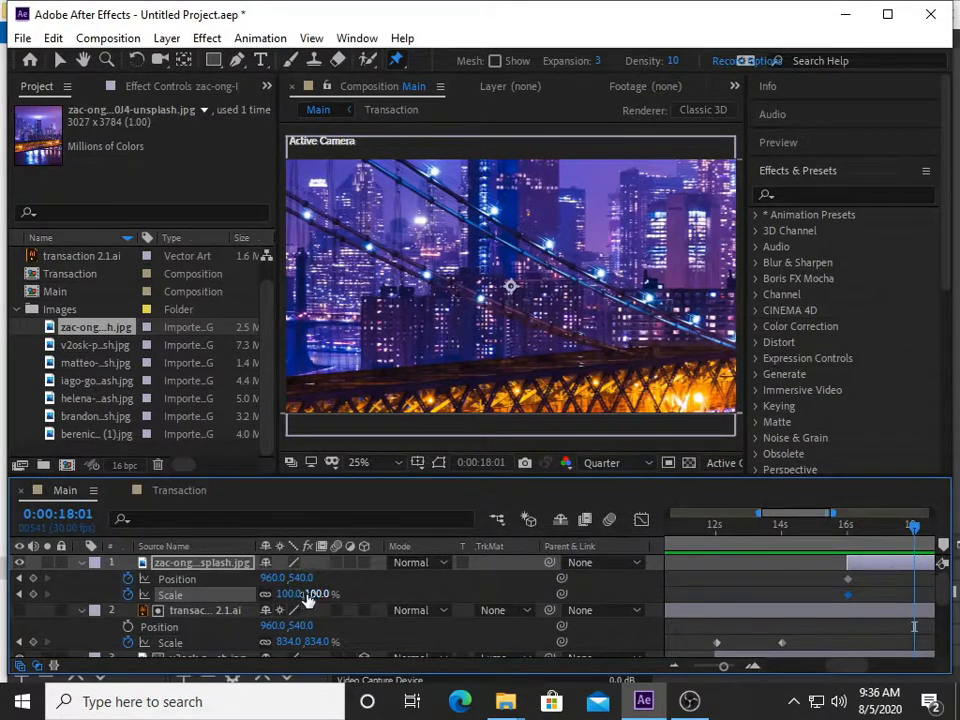
drag(309, 596, 287, 596)
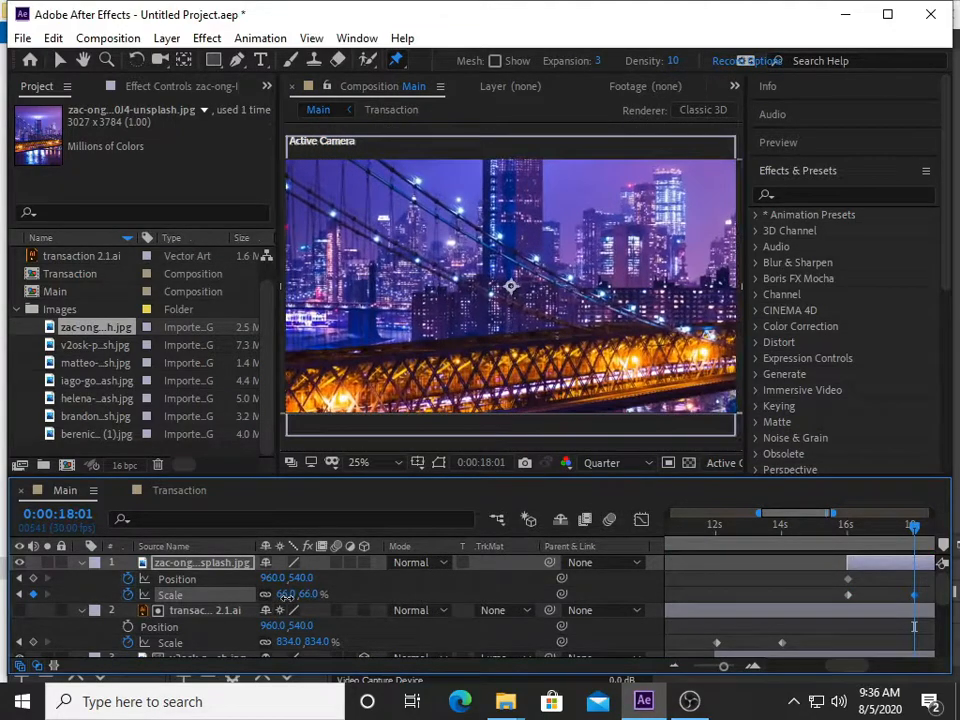
Make the zac-ong photo a 3D layer and adjust its Y and Z Position at 0:00:18:01 to frame the bridge and river
click(364, 563)
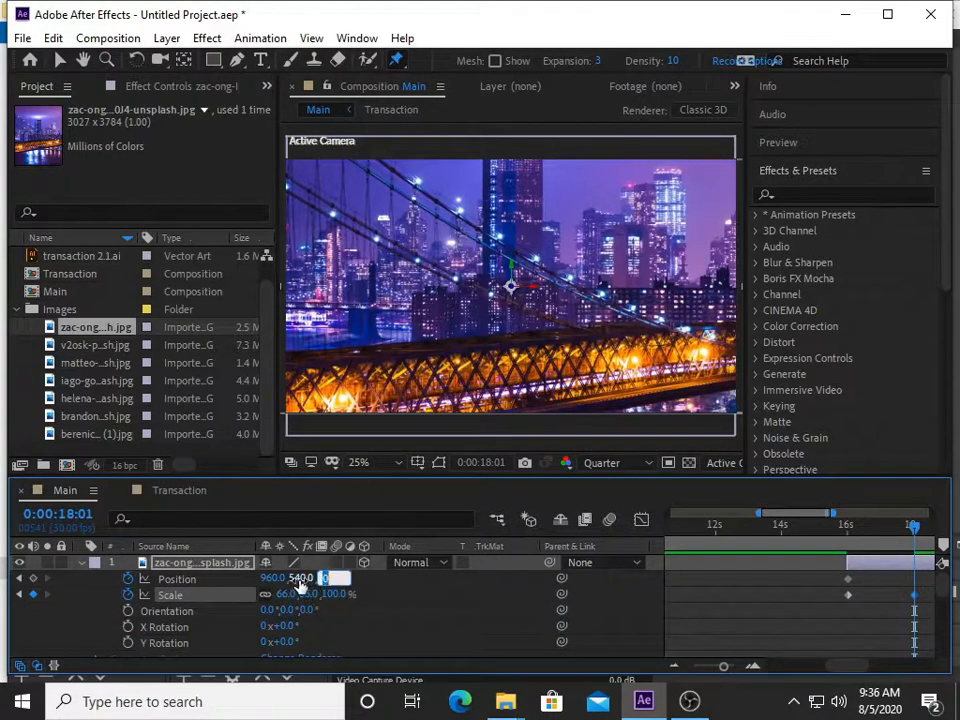
drag(295, 578, 2, 570)
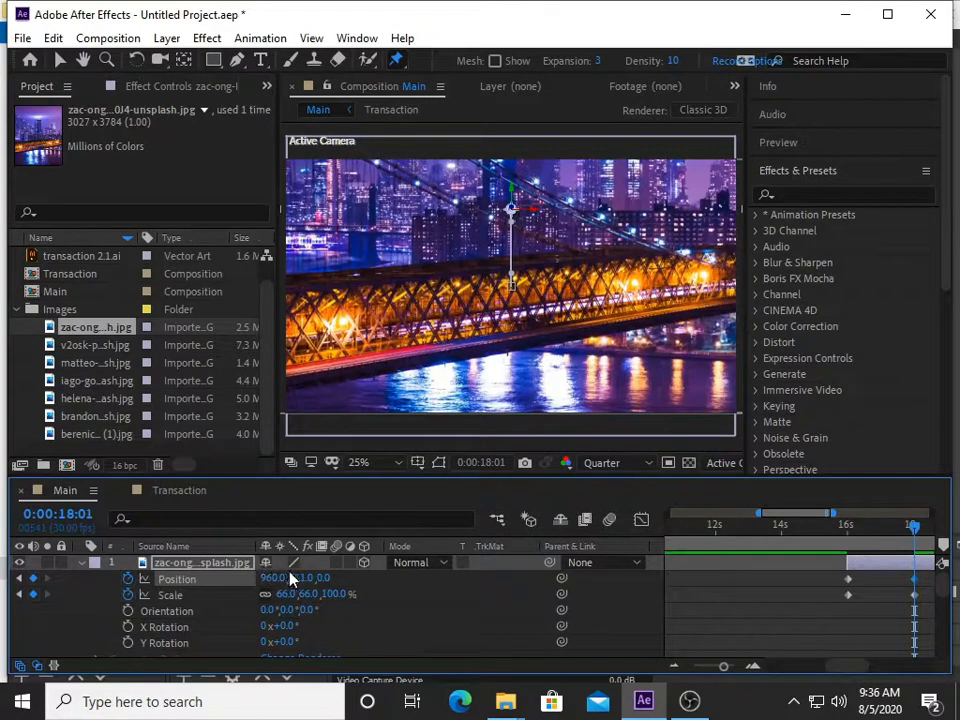
drag(322, 580, 410, 598)
drag(291, 578, 75, 583)
drag(318, 580, 45, 568)
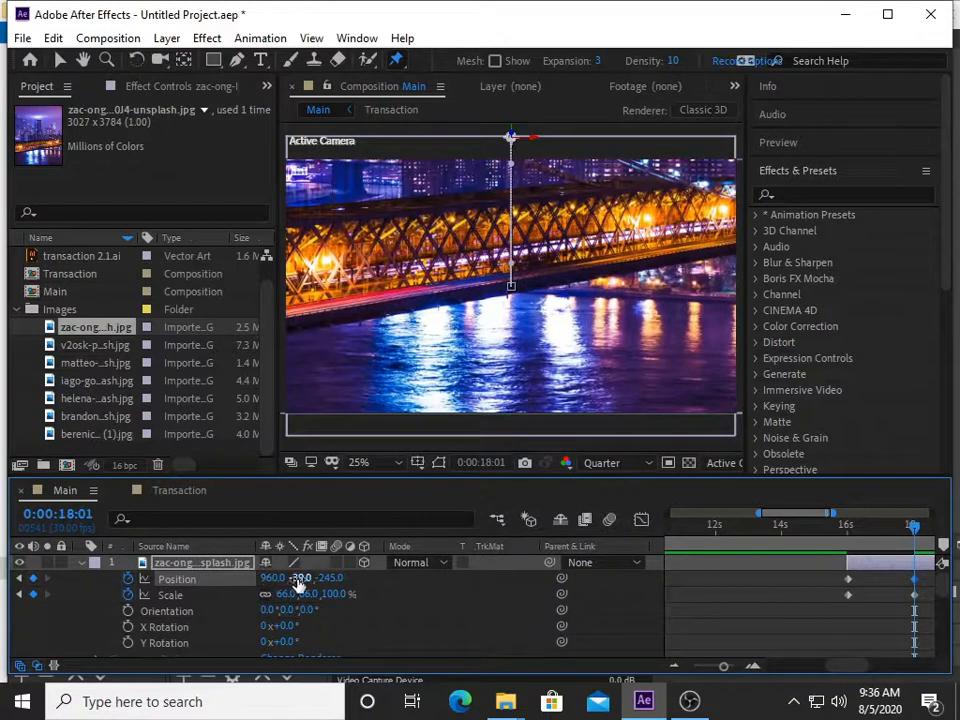
drag(329, 582, 835, 540)
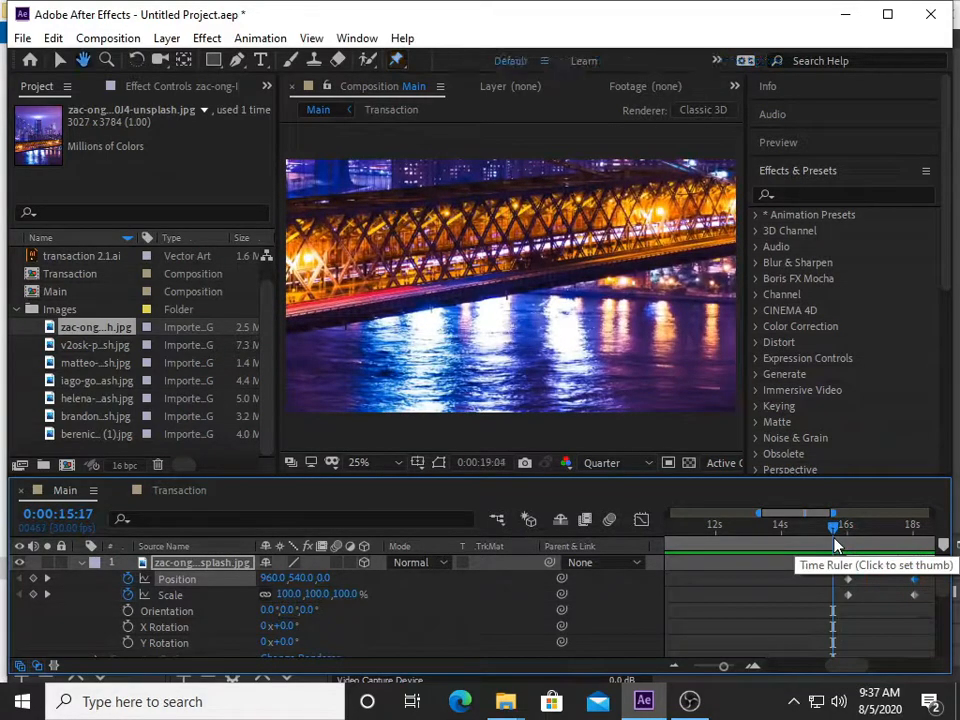
Preview the zac-ong photo's Position and Scale animation from 0:00:15:17
key(space)
drag(815, 528, 679, 531)
key(space)
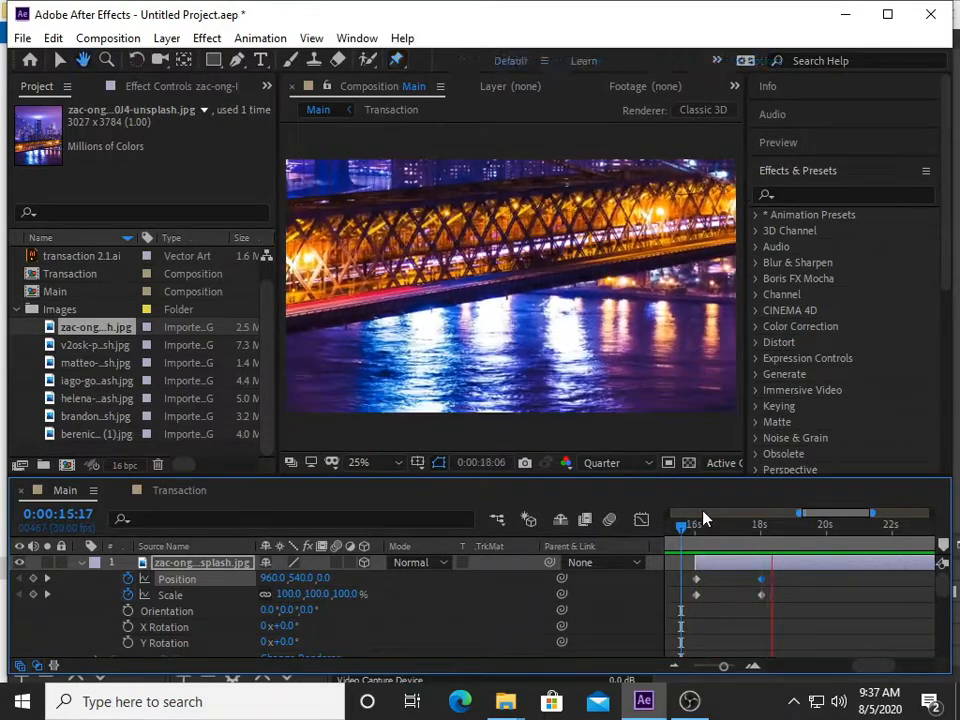
key(space)
Apply Easy Ease to the zac-ong photo's two Position keyframes at 0:00:16:01 and 0:00:18:01
drag(773, 530, 696, 530)
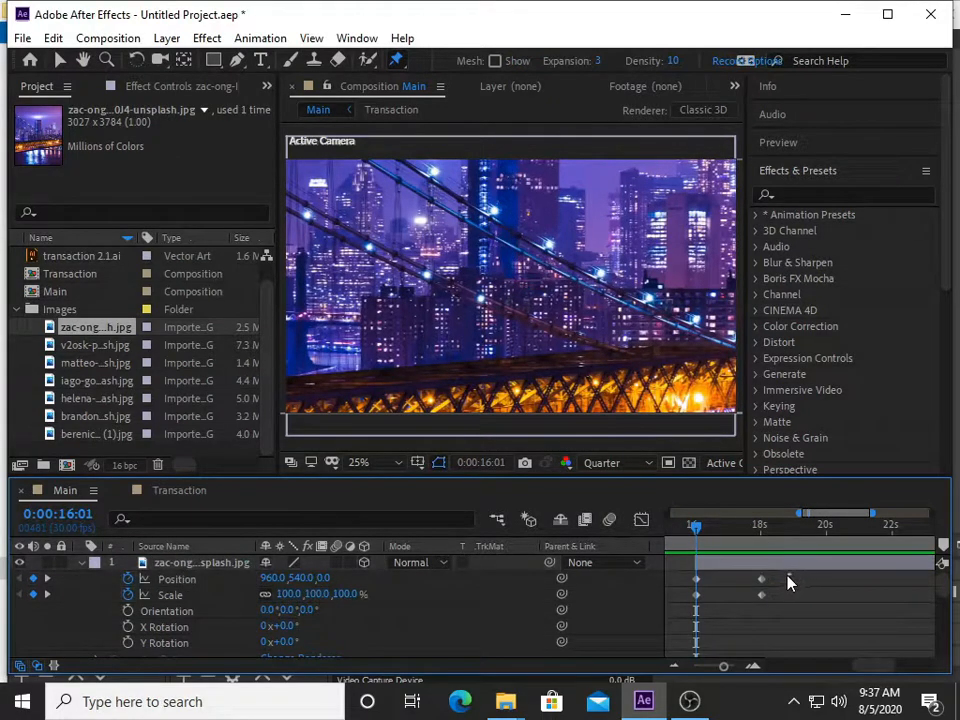
scroll(685, 587, left, 5)
drag(798, 668, 863, 676)
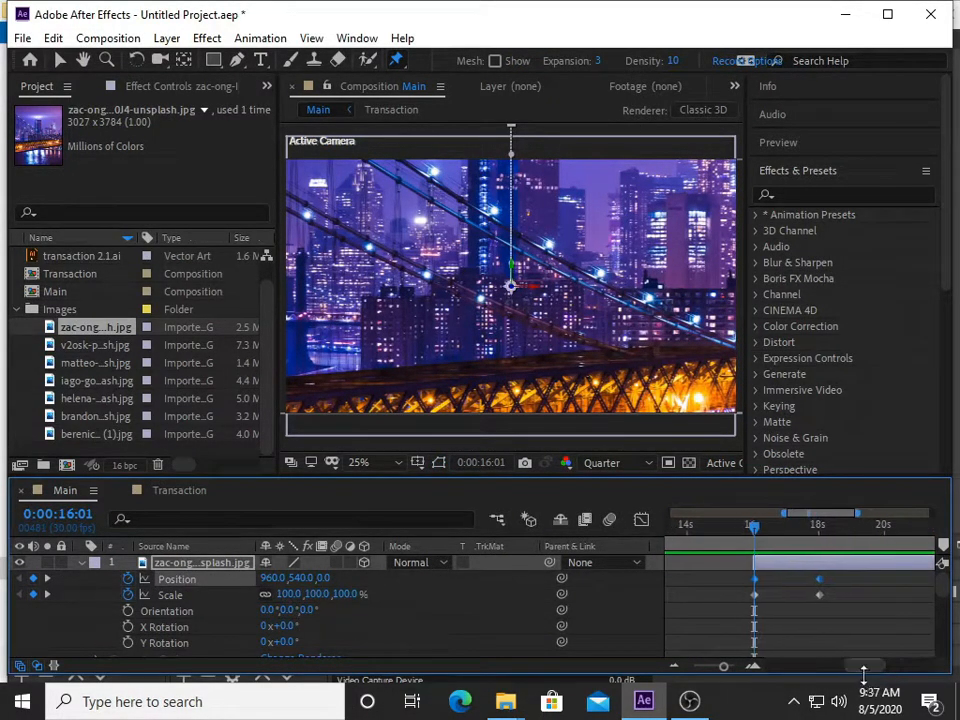
right_click(819, 580)
mouse_move(851, 566)
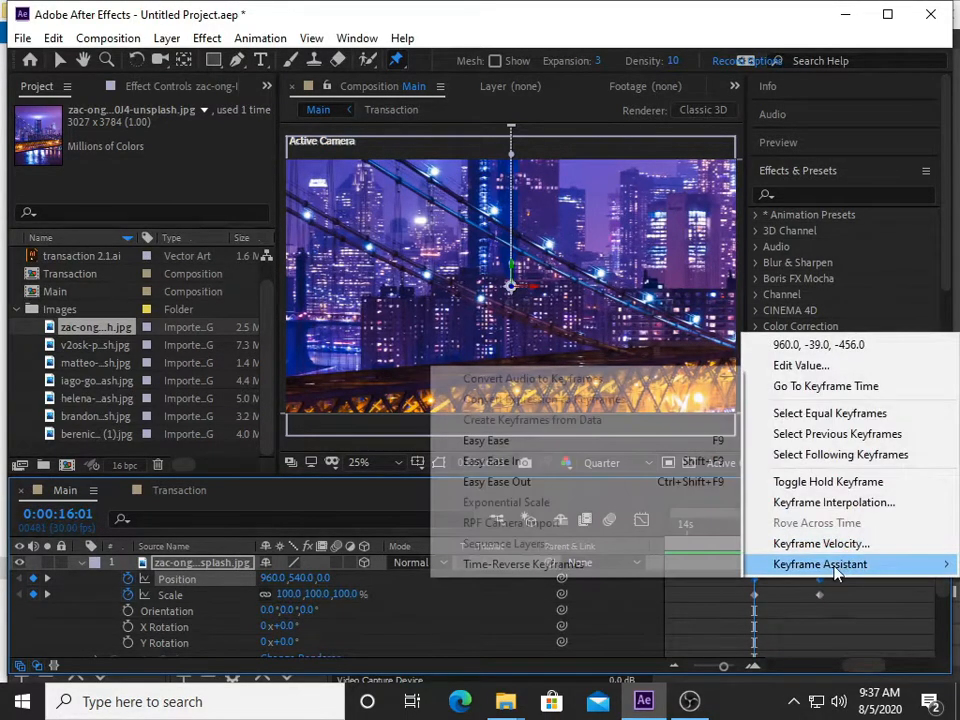
click(530, 442)
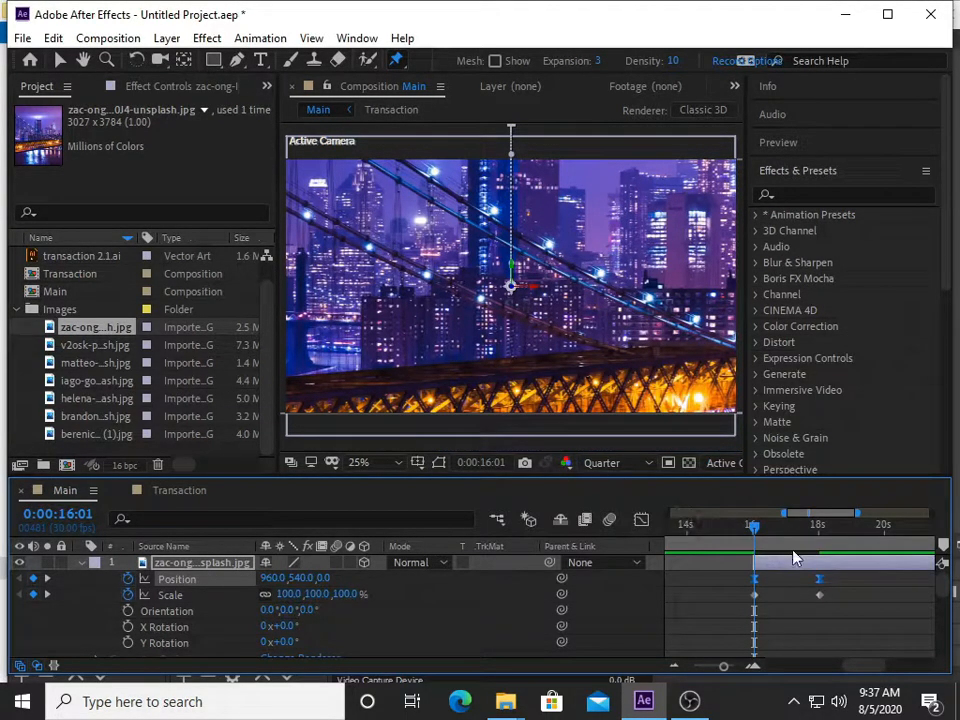
Reshape the zac-ong photo's Position speed graph so the move is fastest near its start and slows gradually toward 0:00:18:01
click(643, 517)
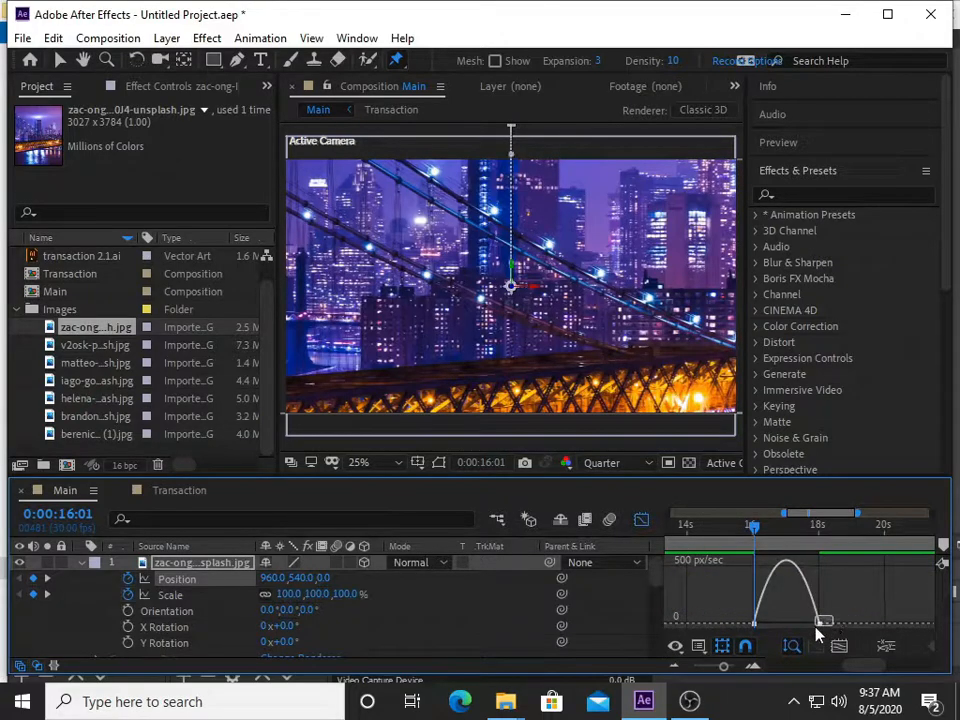
drag(810, 626, 760, 624)
click(641, 519)
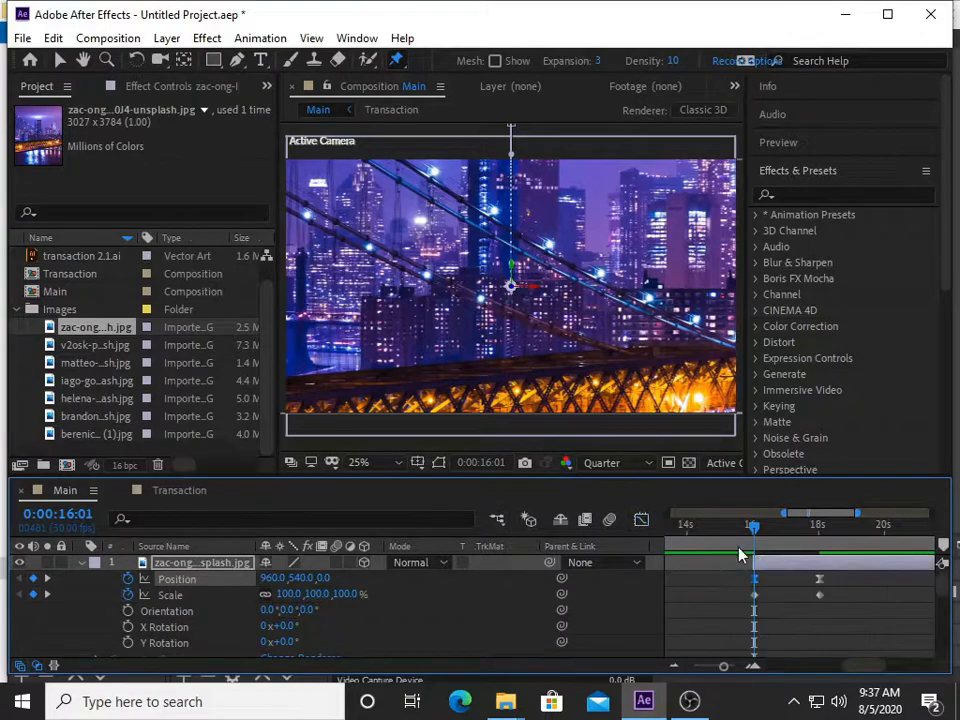
Preview the zac-ong photo's eased Position animation from 0:00:15:18
drag(754, 535, 741, 527)
key(space)
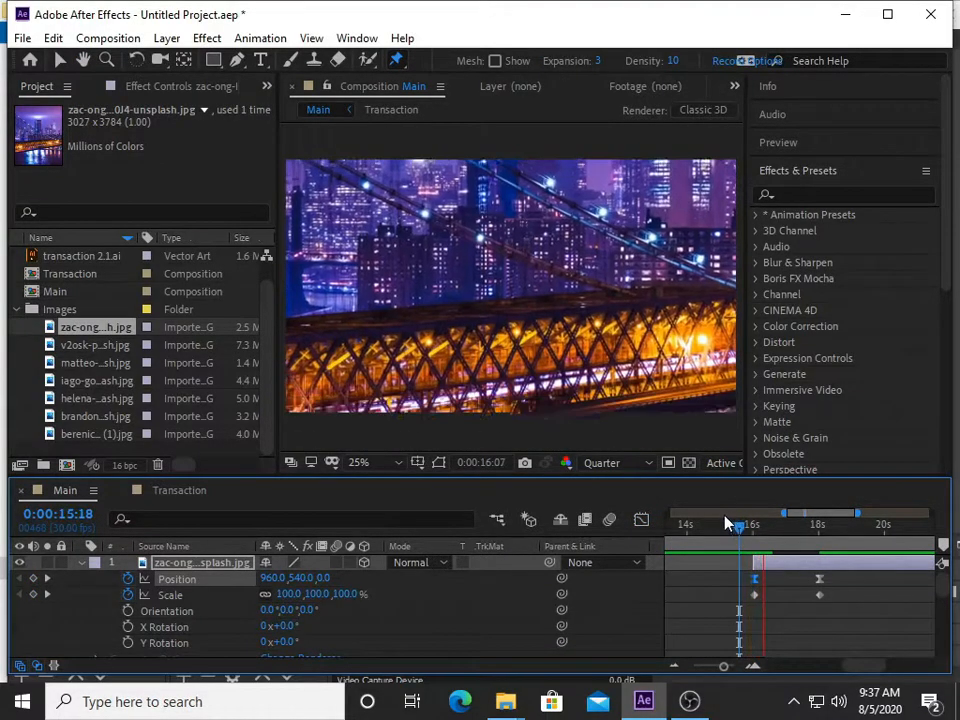
key(space)
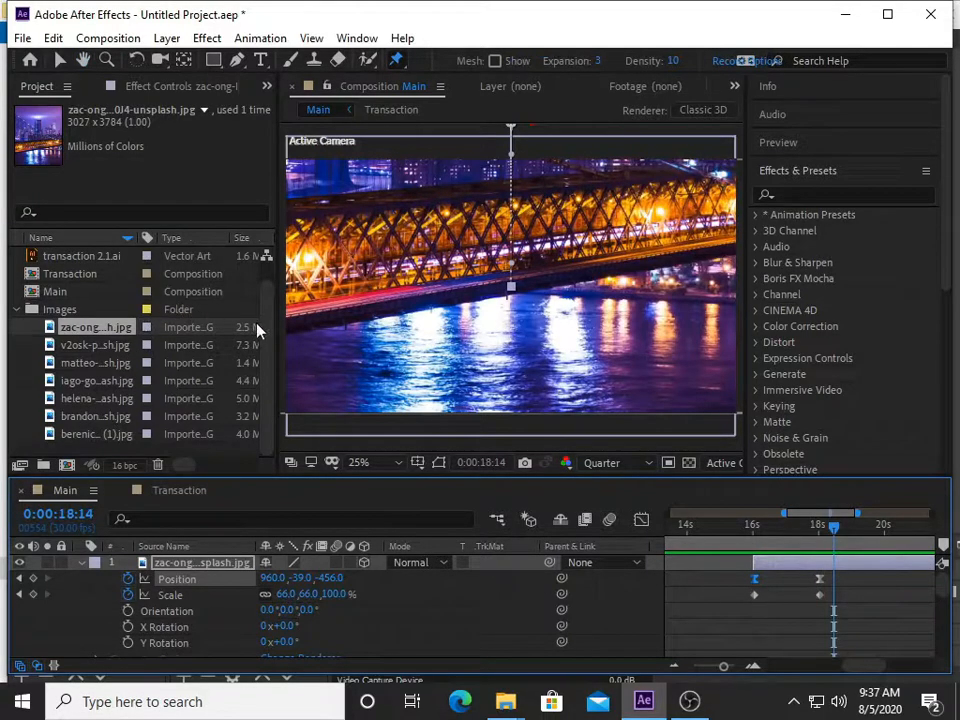
Place Transaction.ai as the top layer in Main and shift it to start at 0:00:16:01 with the zac-ong photo
click(70, 256)
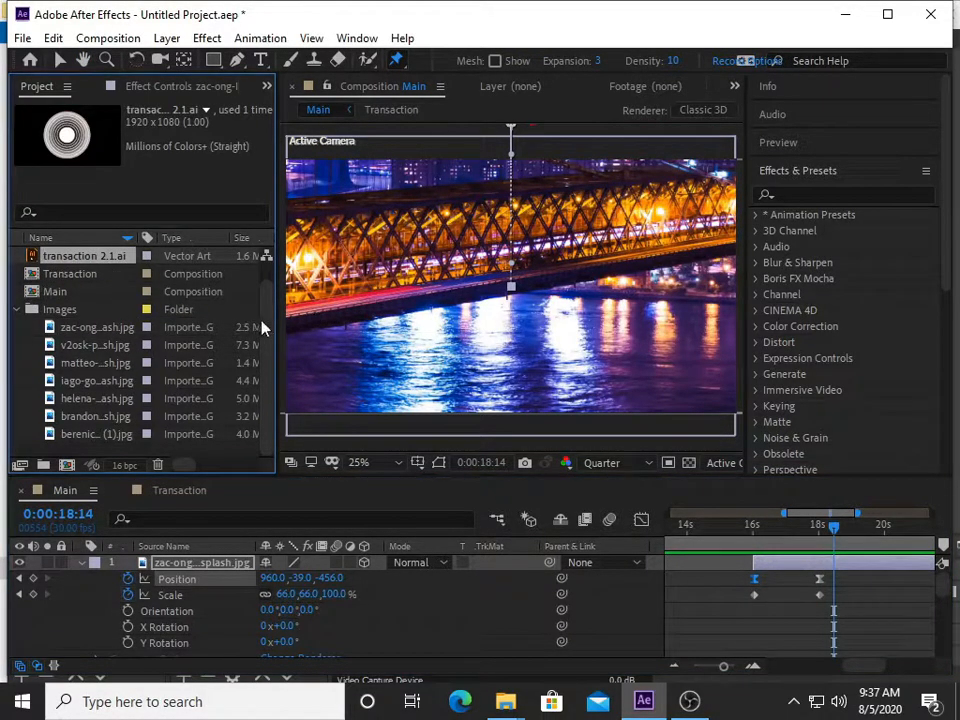
drag(76, 259, 195, 567)
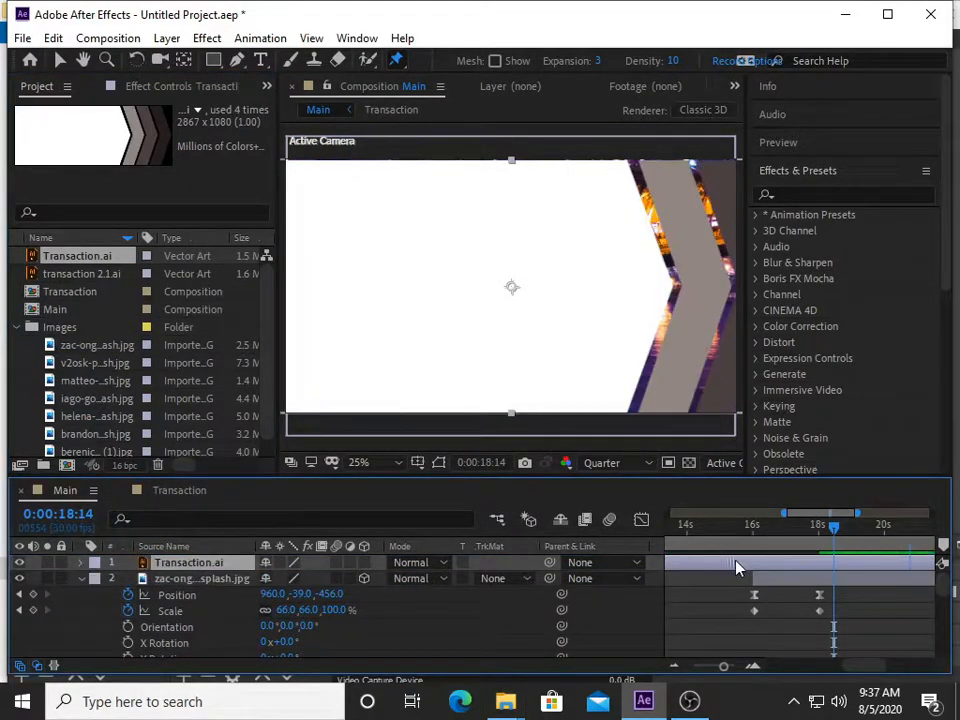
drag(750, 572, 808, 572)
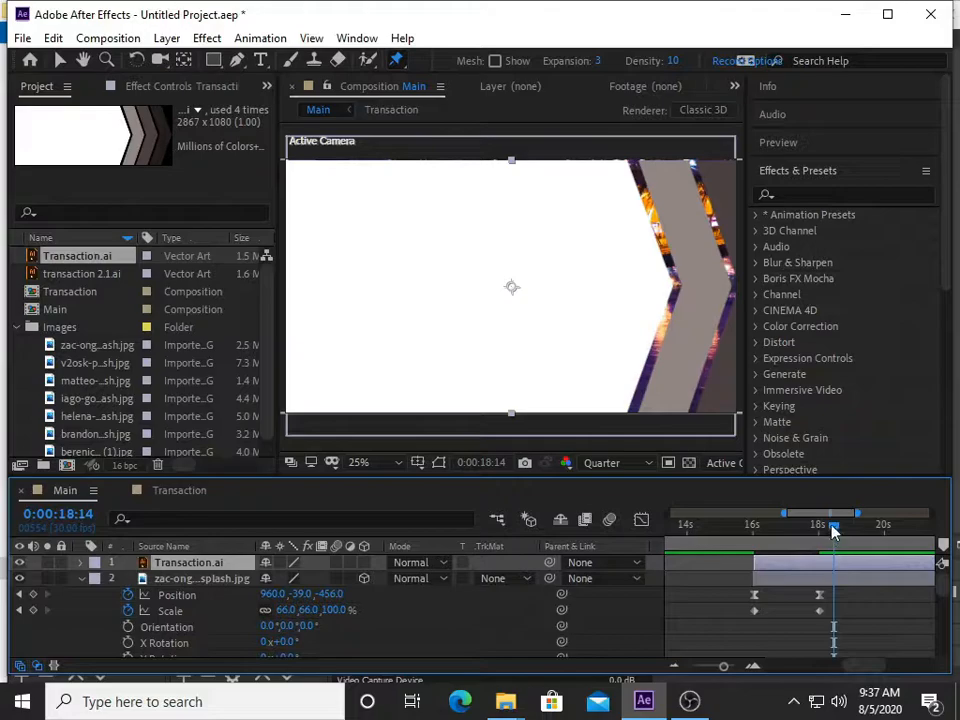
Flip the new Transaction.ai layer horizontally so its arrows point the opposite way
drag(832, 525, 801, 525)
click(207, 38)
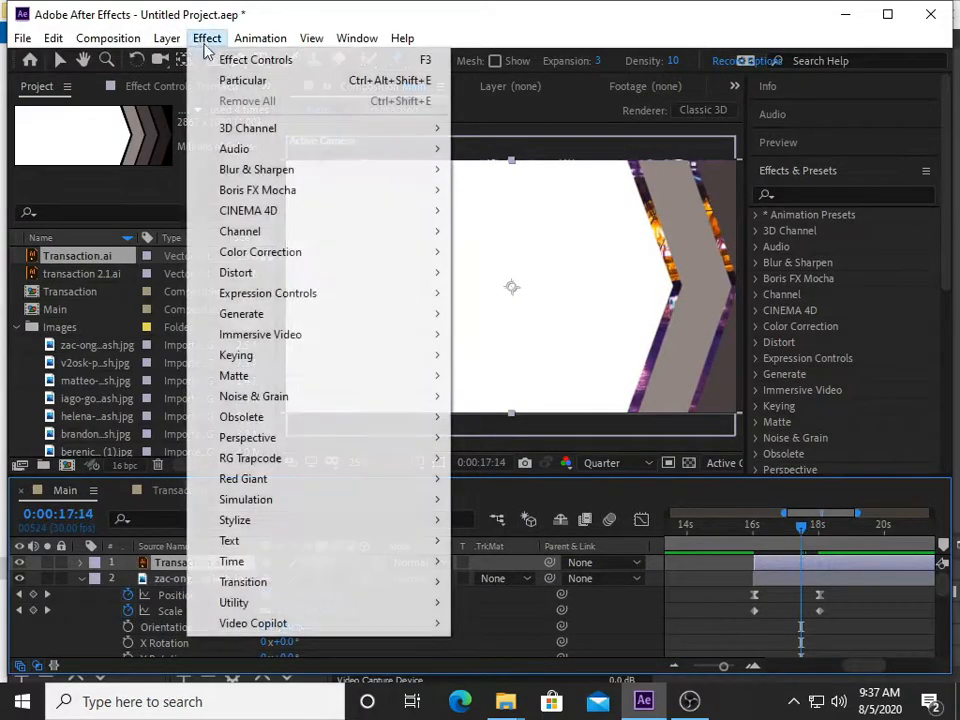
mouse_move(167, 38)
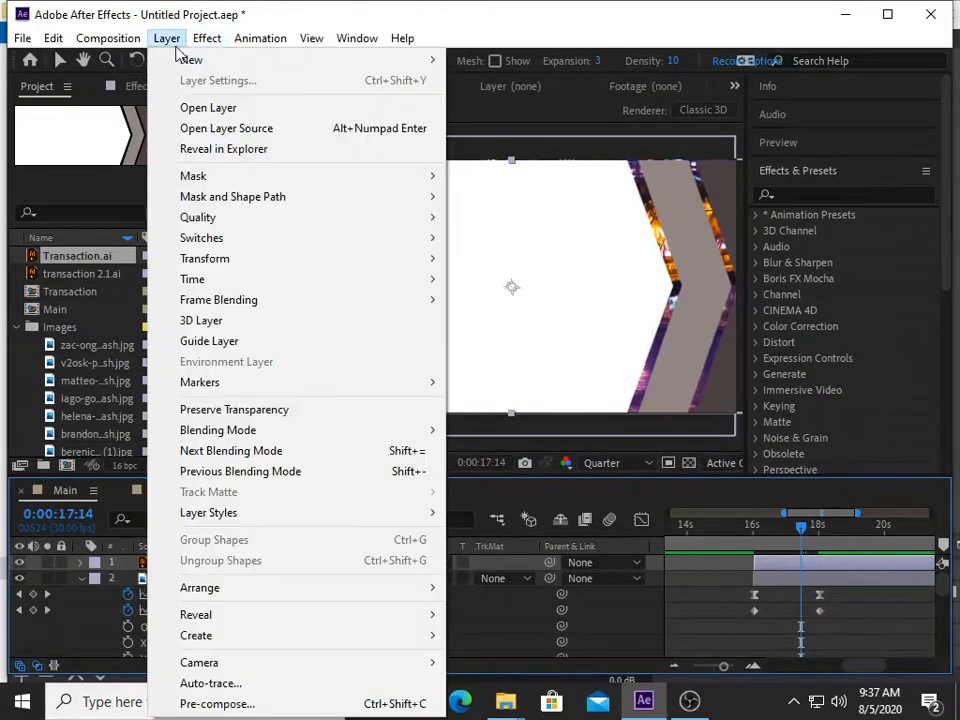
mouse_move(408, 267)
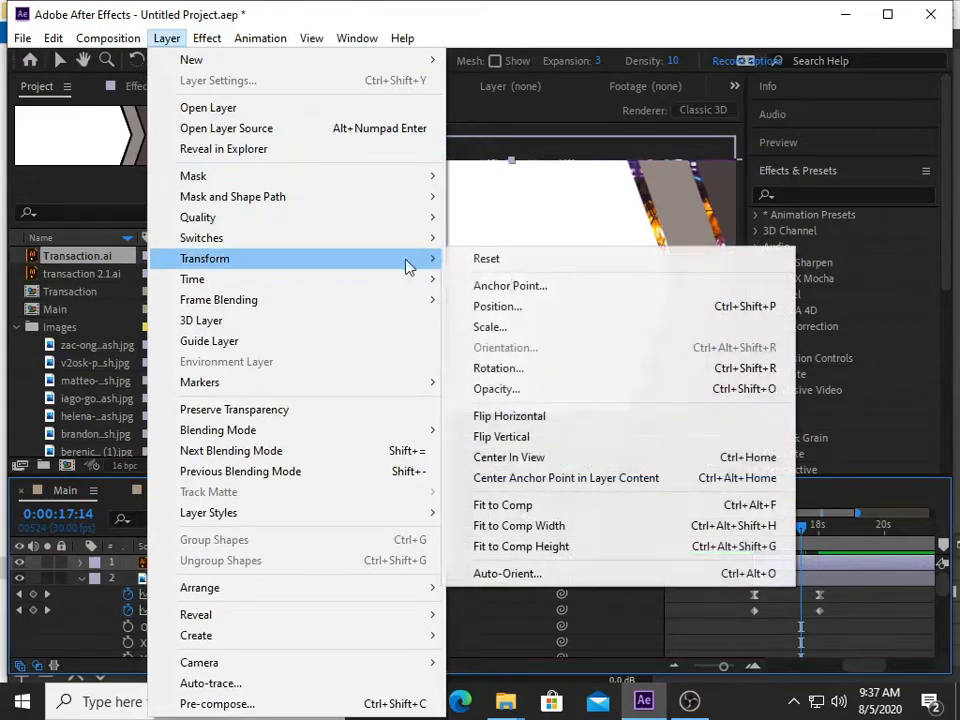
click(509, 416)
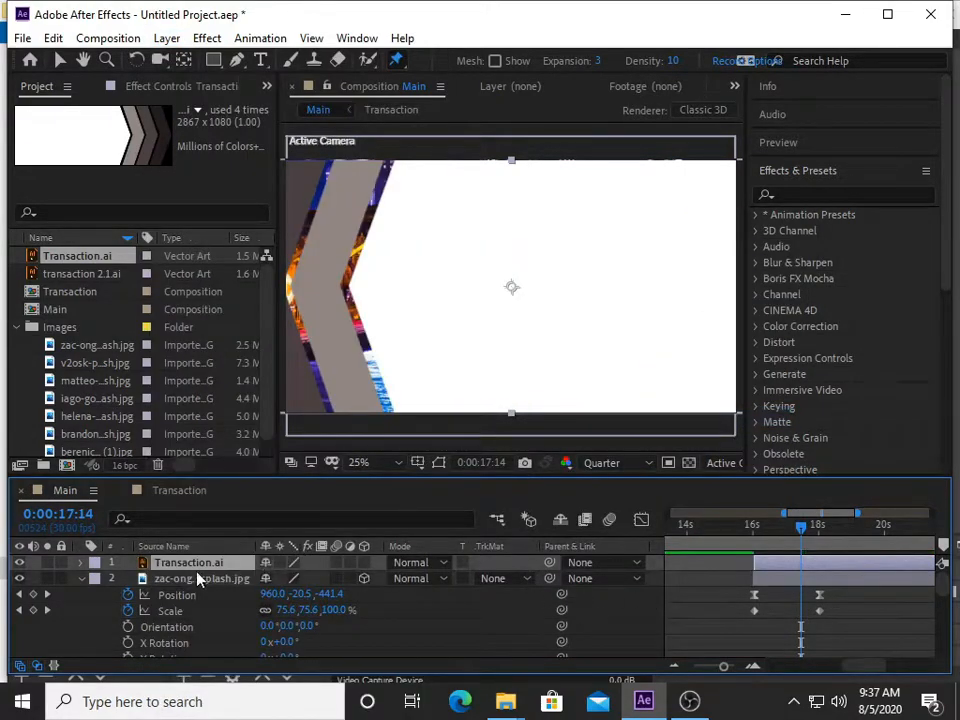
Set the top Transaction.ai layer's X Position to 3350 so the arrows sit beyond the frame's right edge
key(p)
drag(272, 578, 897, 561)
drag(272, 579, 948, 562)
drag(270, 580, 775, 579)
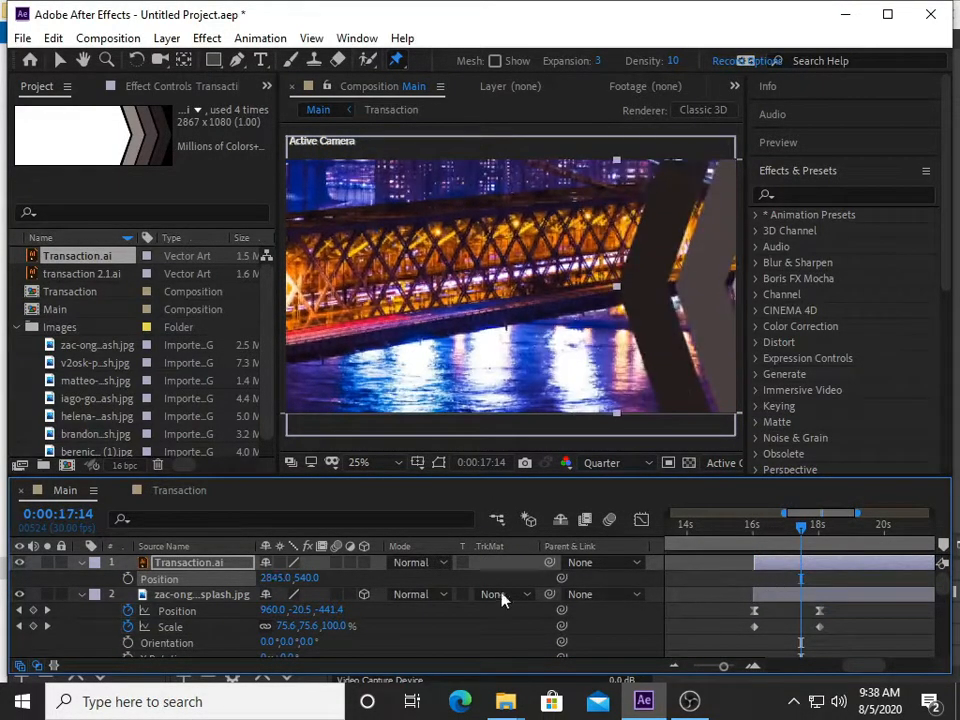
drag(277, 580, 731, 558)
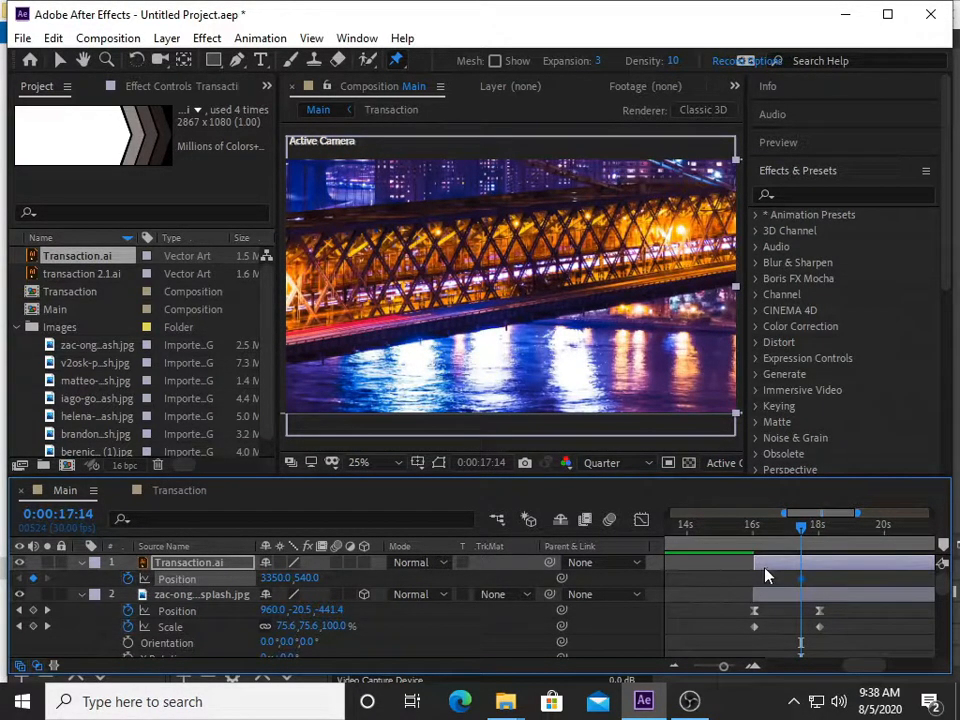
Delete the Transaction.ai Position keyframe at 0:00:17:14 and keyframe its Position at 0:00:16:01 instead
drag(823, 574, 757, 591)
key(Delete)
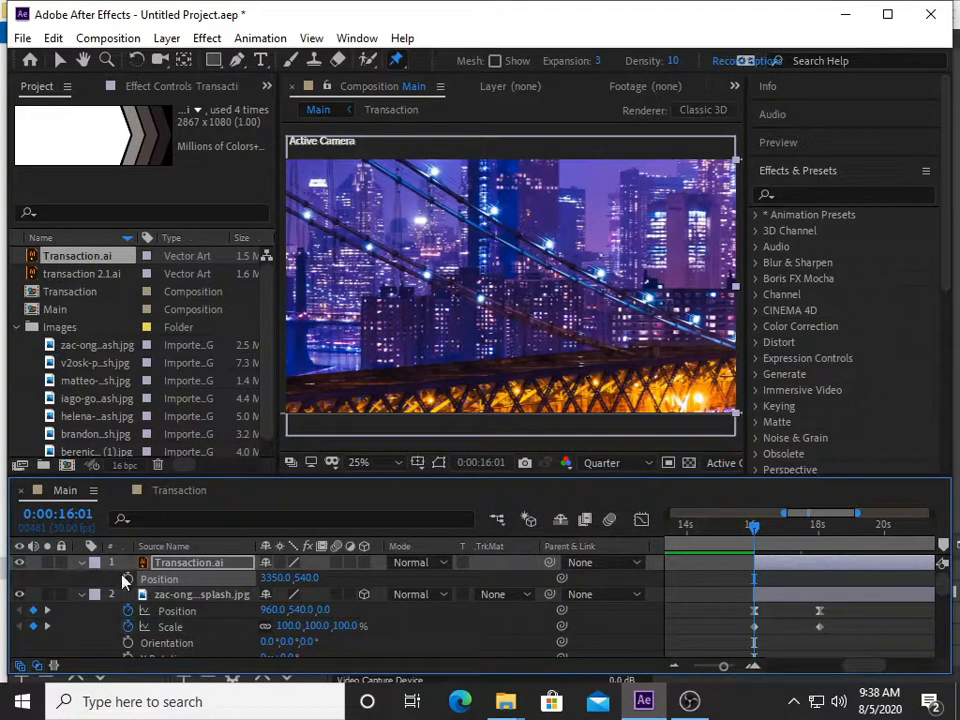
click(127, 579)
Set the top Transaction.ai layer's X Position to 493 at 0:00:18:01 so its white area fills the frame
key(k)
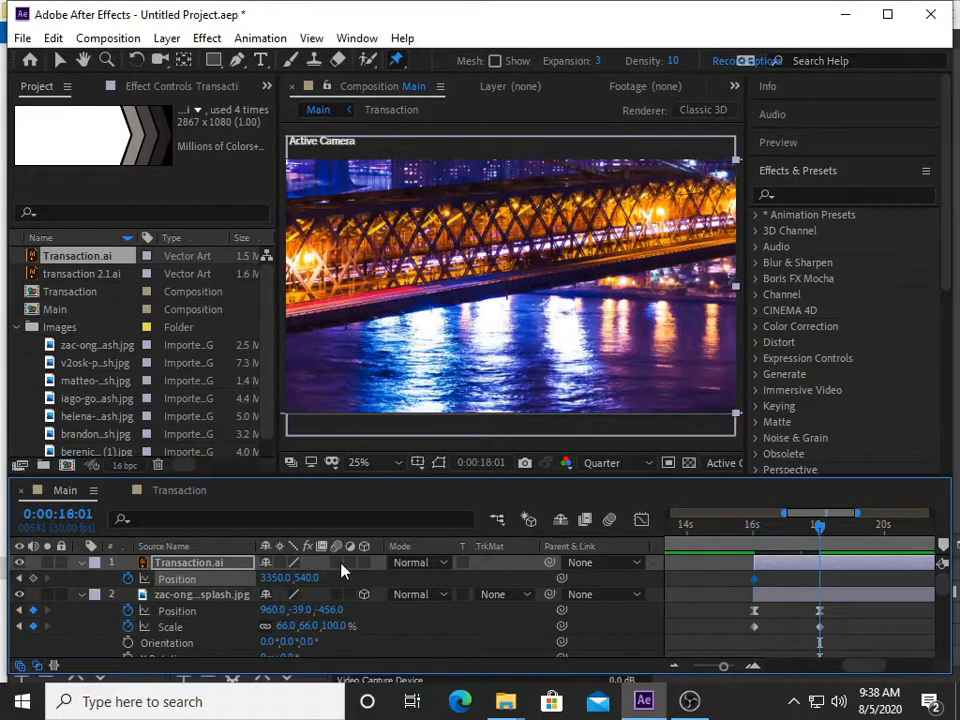
drag(266, 578, 42, 583)
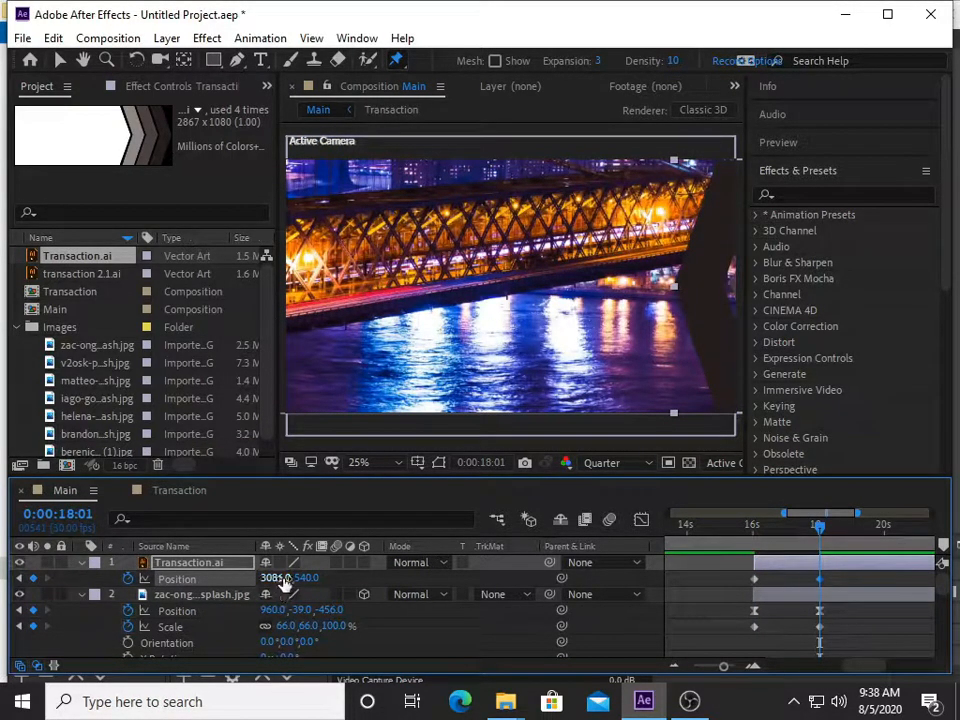
drag(266, 578, 13, 578)
drag(280, 588, 147, 580)
drag(275, 578, 188, 580)
drag(278, 580, 214, 579)
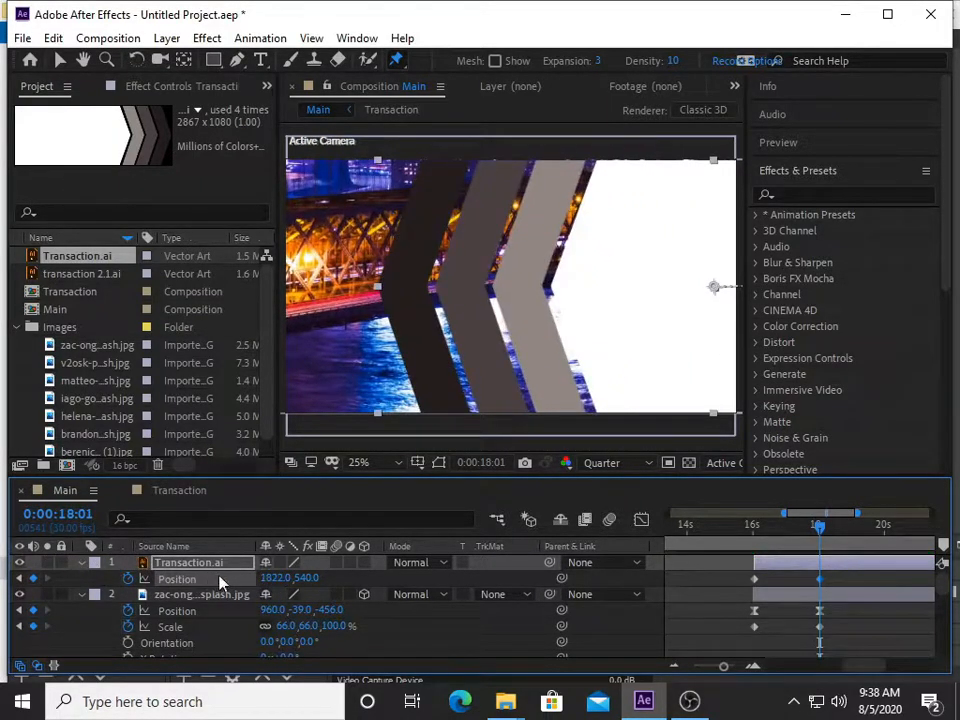
drag(281, 579, 5, 556)
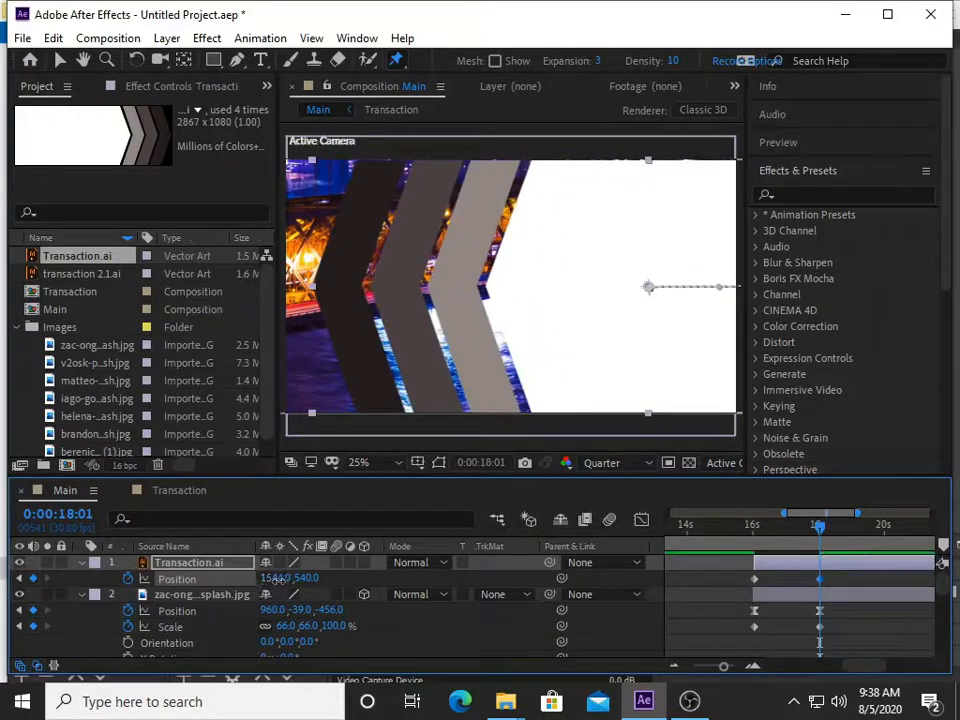
drag(276, 579, 76, 580)
drag(275, 588, 40, 578)
drag(265, 579, 74, 563)
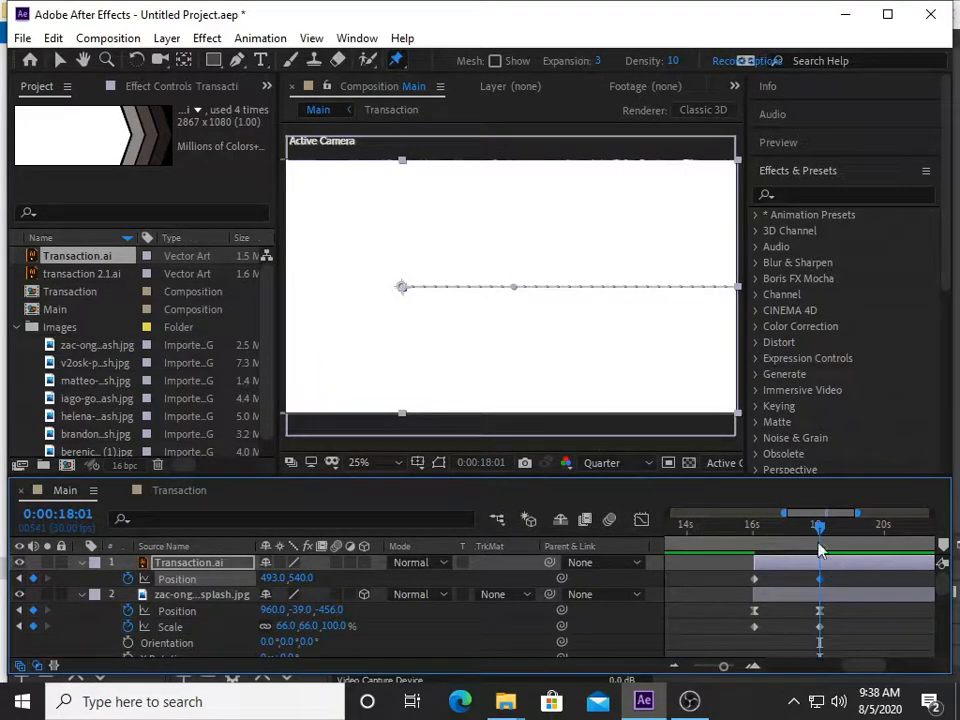
Use the top Transaction.ai layer as a Luma matte for the zac-ong photo, and preview the slideshow from the beginning
click(519, 602)
click(545, 553)
drag(820, 537, 523, 556)
key(space)
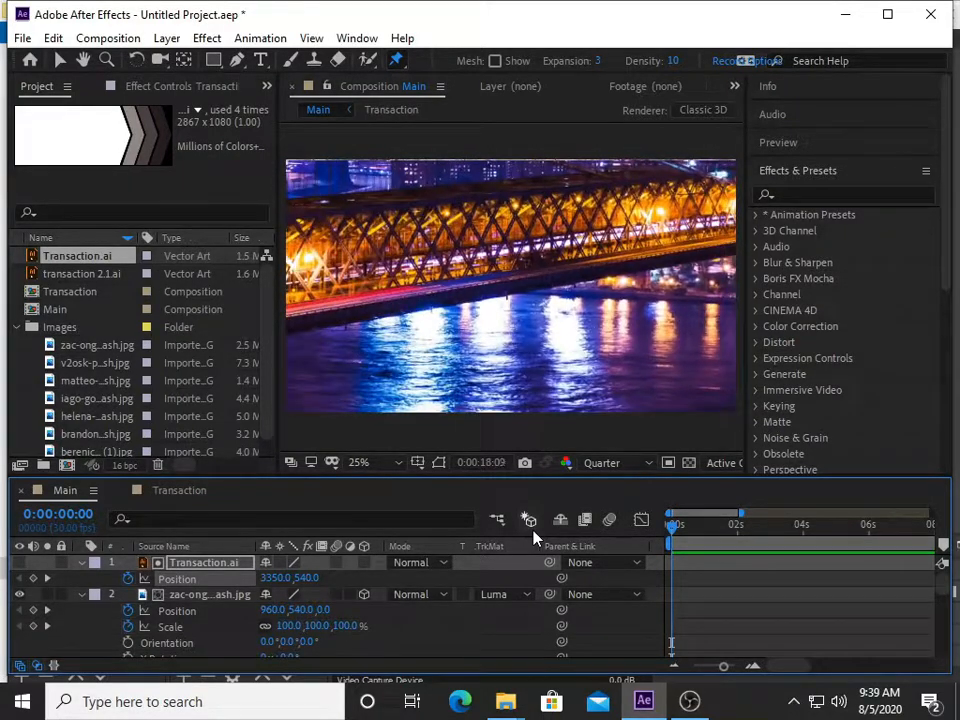
key(space)
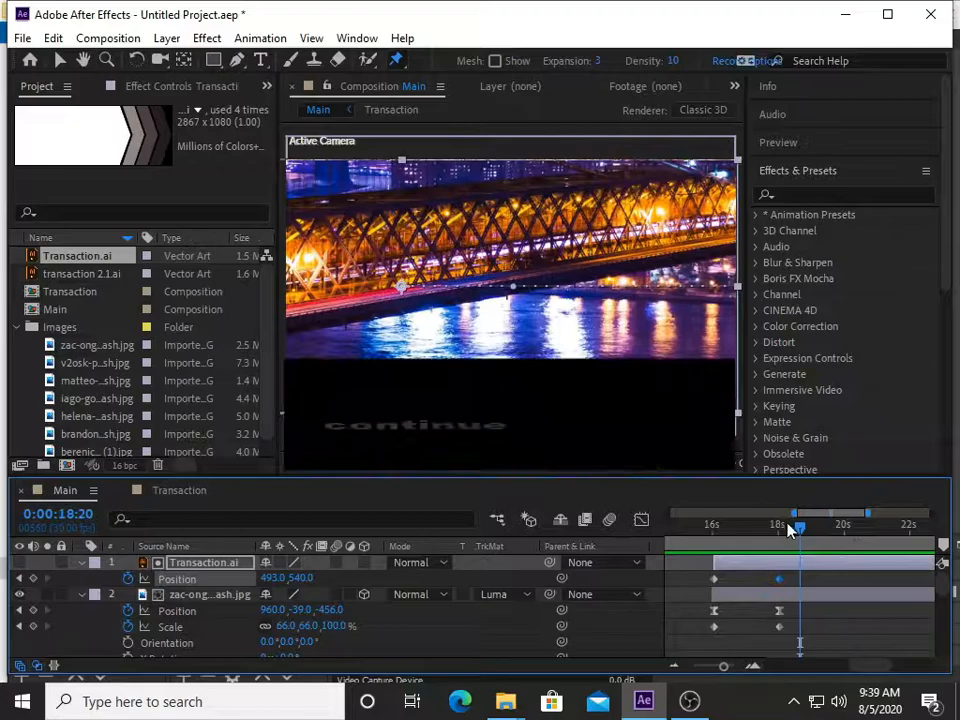
drag(801, 527, 779, 545)
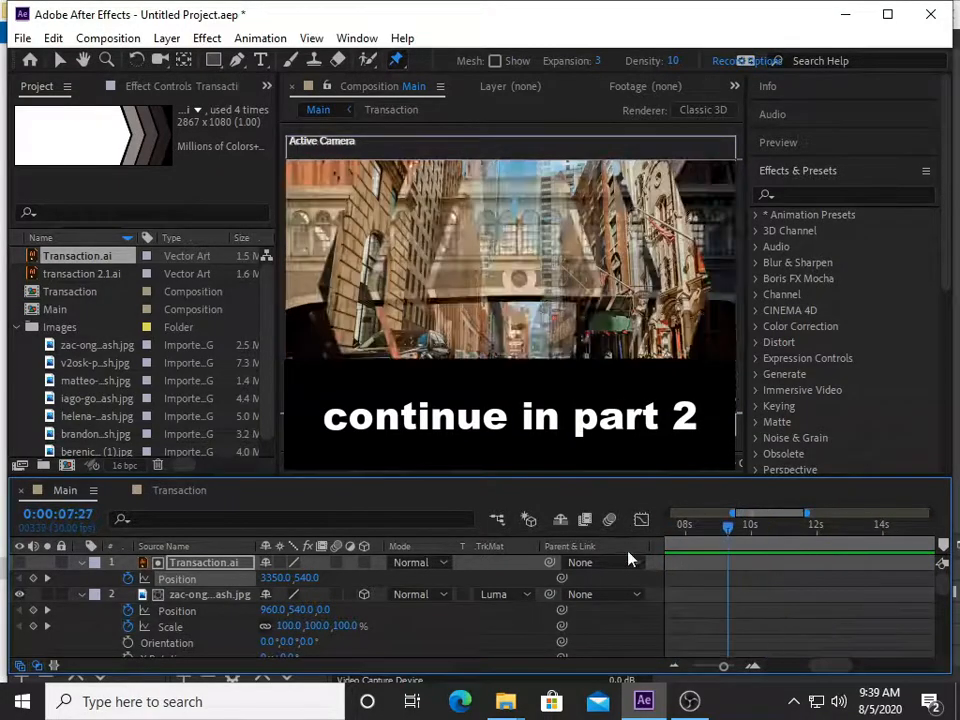